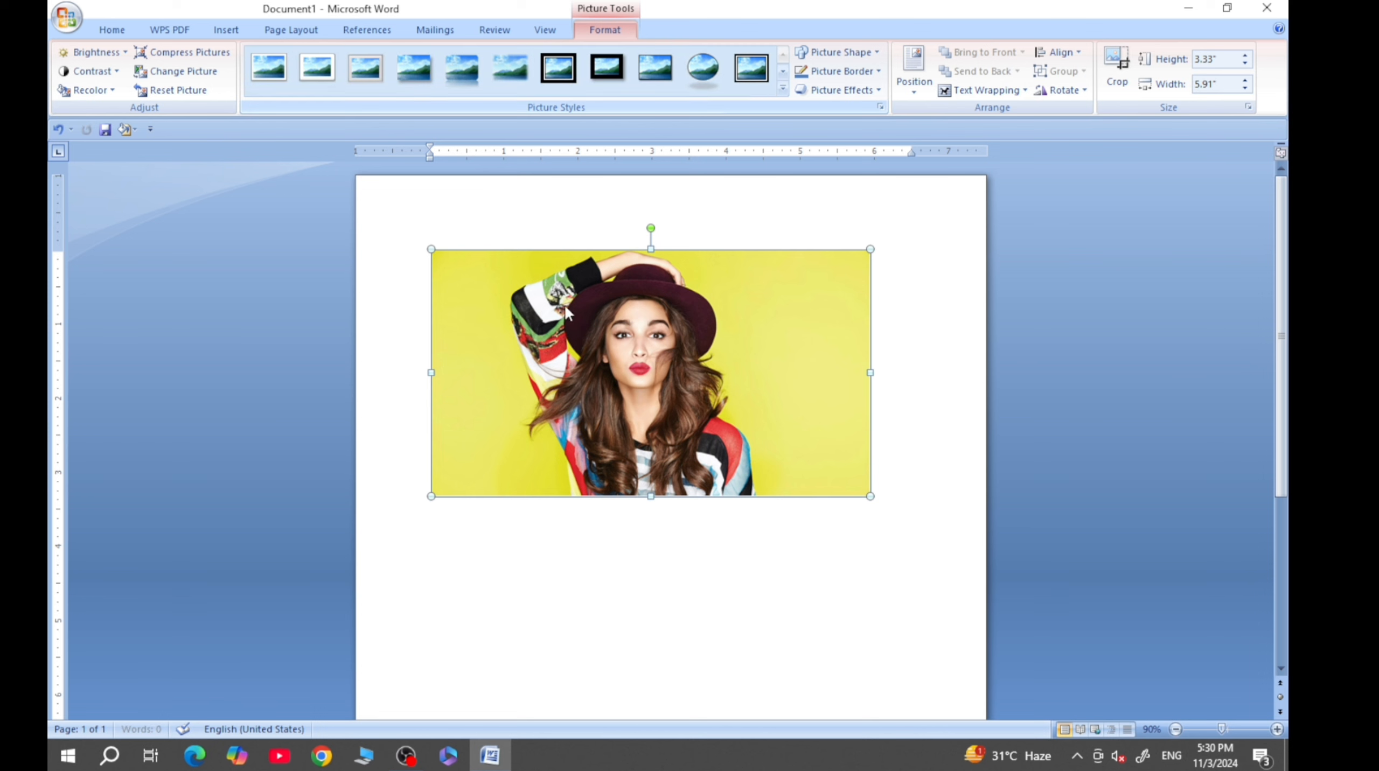
- Give the picture the thick black double-frame style and set its contrast to +30 %
left_click(556, 78)
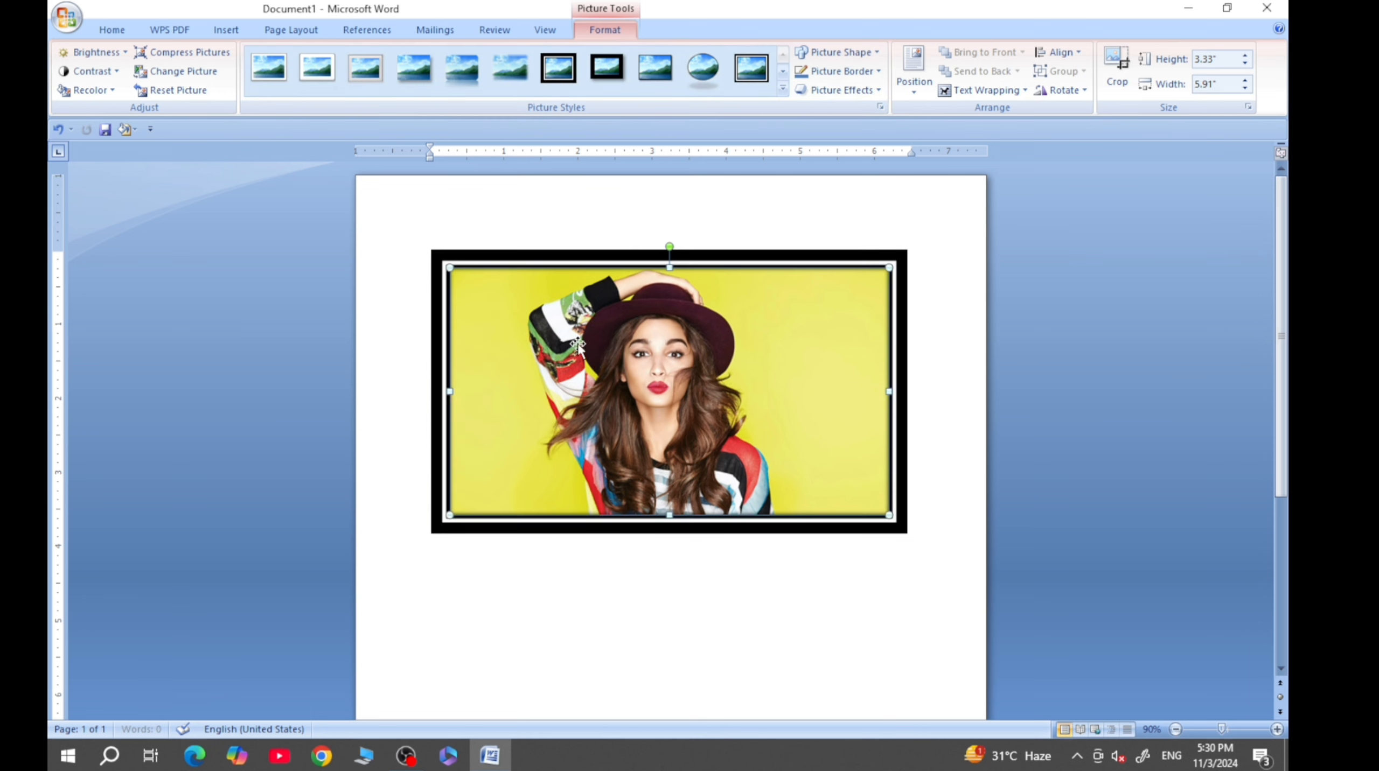
left_click(89, 70)
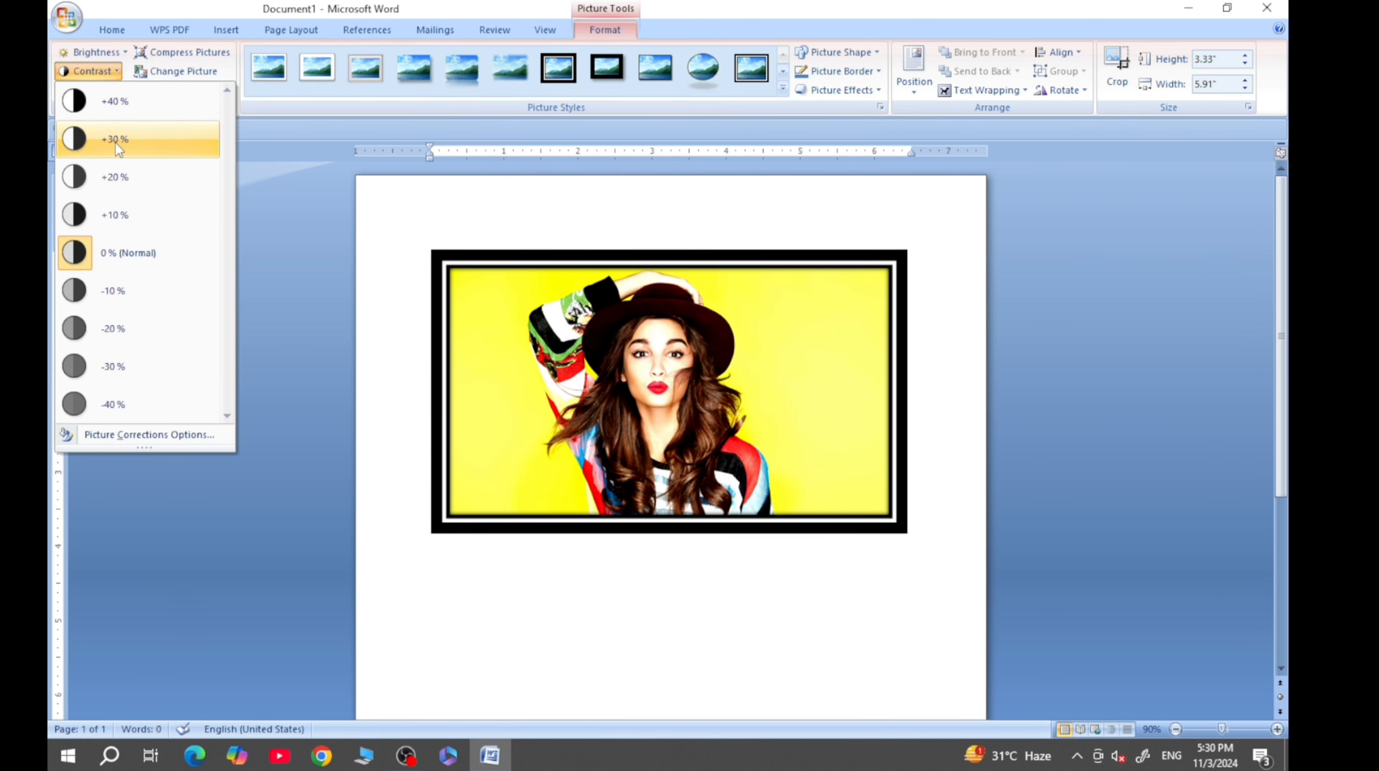
left_click(114, 140)
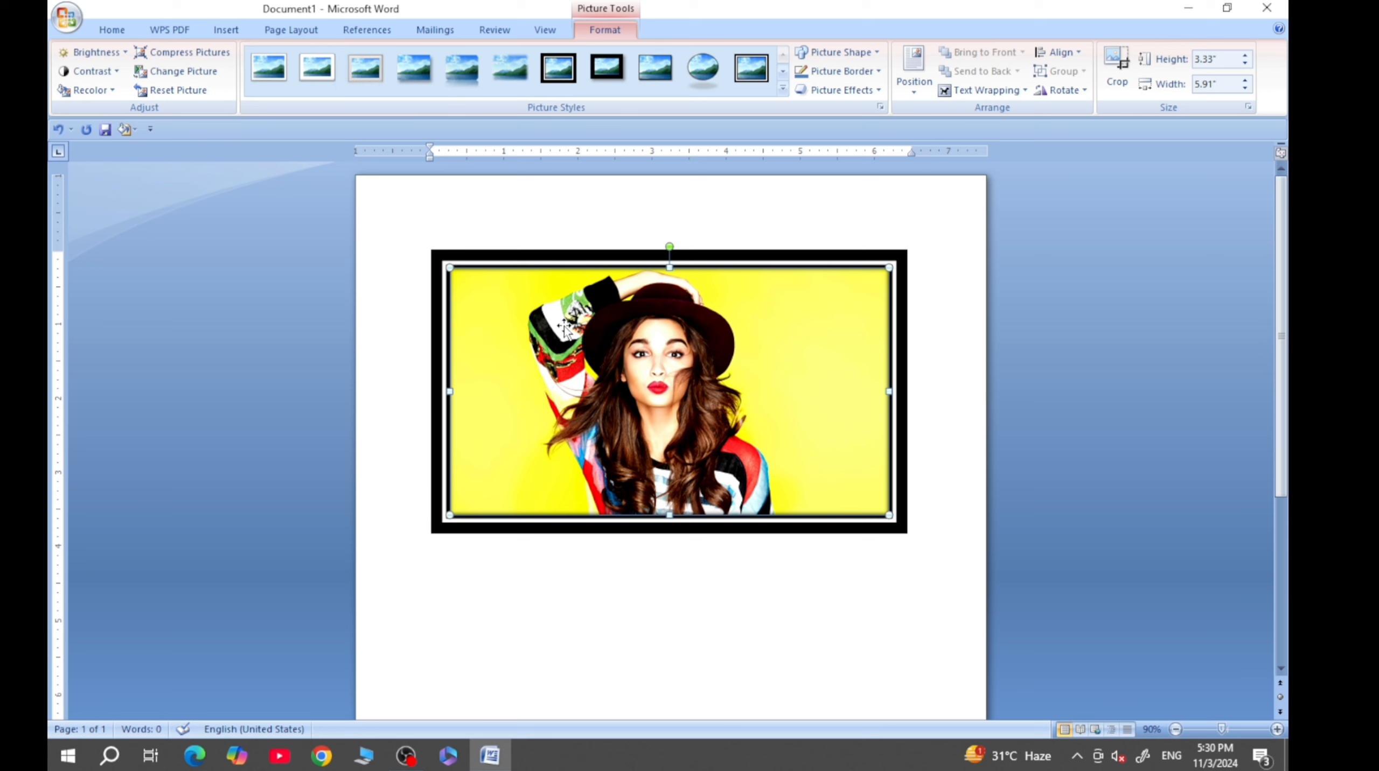
- Reset the picture's formatting and shrink it to about 3.93" high by 6.98" wide
left_click(174, 90)
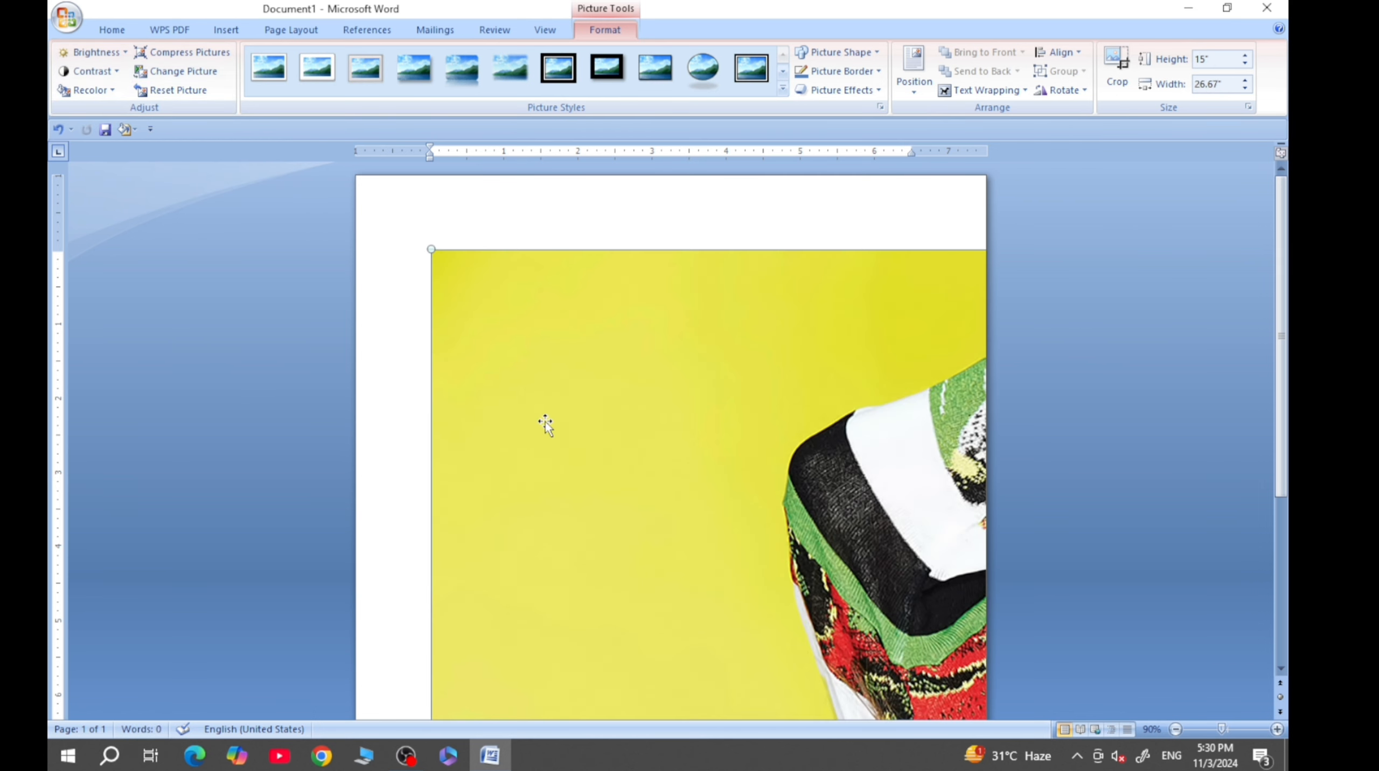
scroll(545, 423, "down", 5, "ctrl")
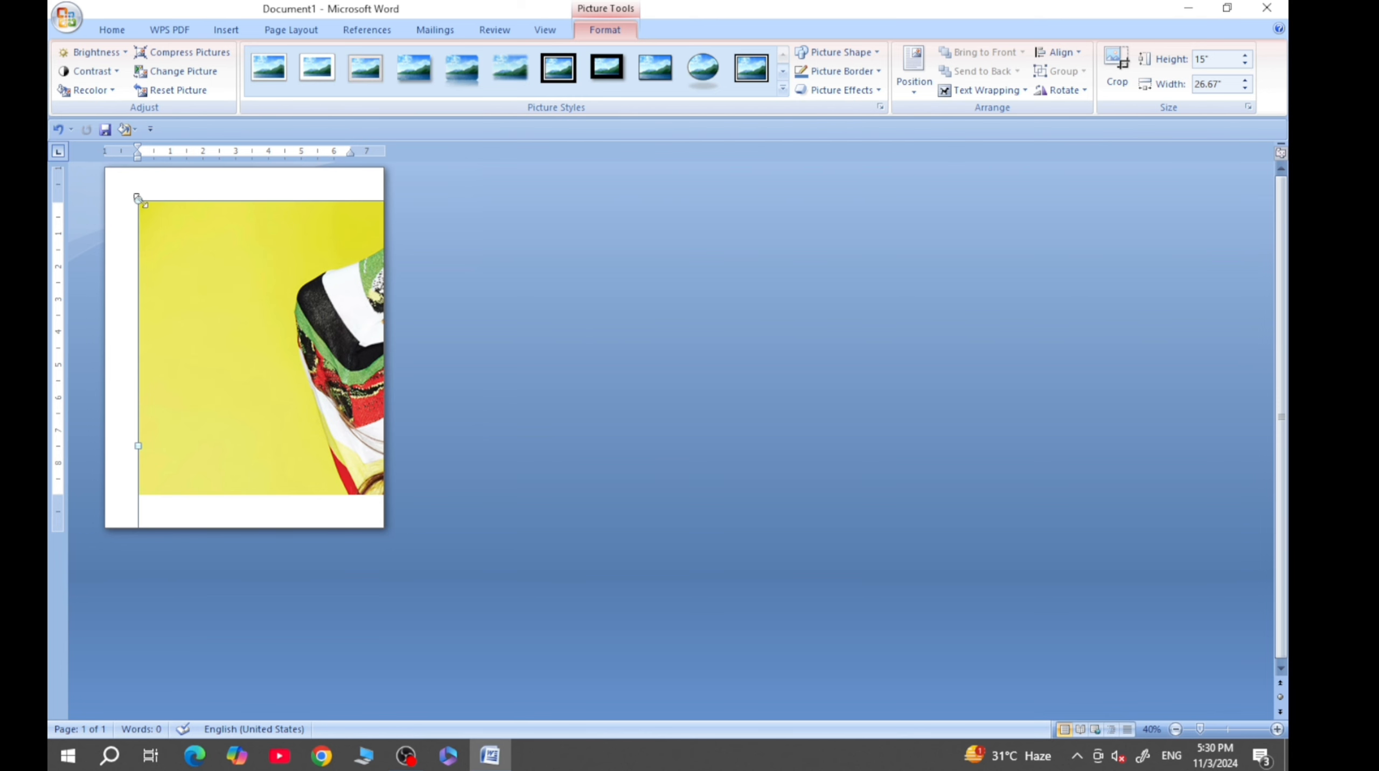
left_click_drag(137, 199, 332, 337)
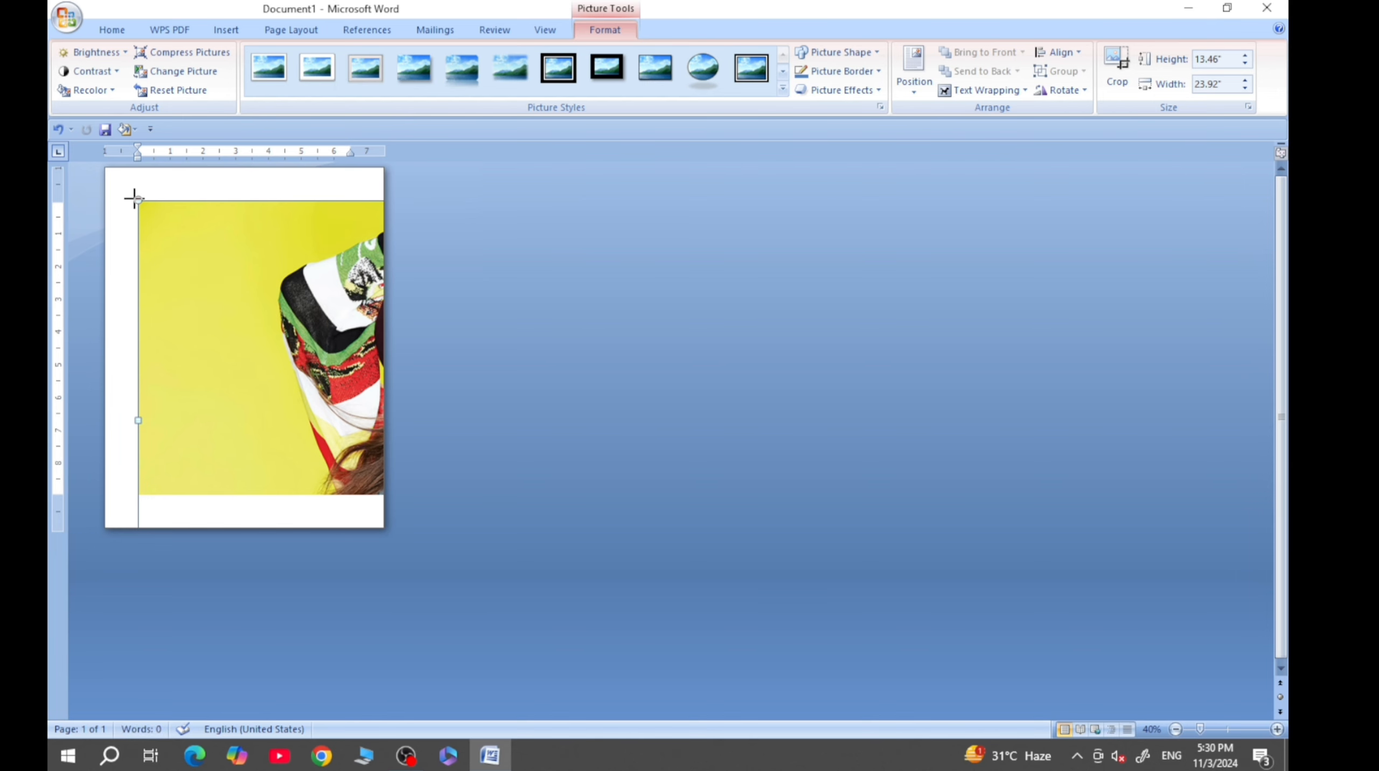
left_click_drag(136, 199, 720, 574)
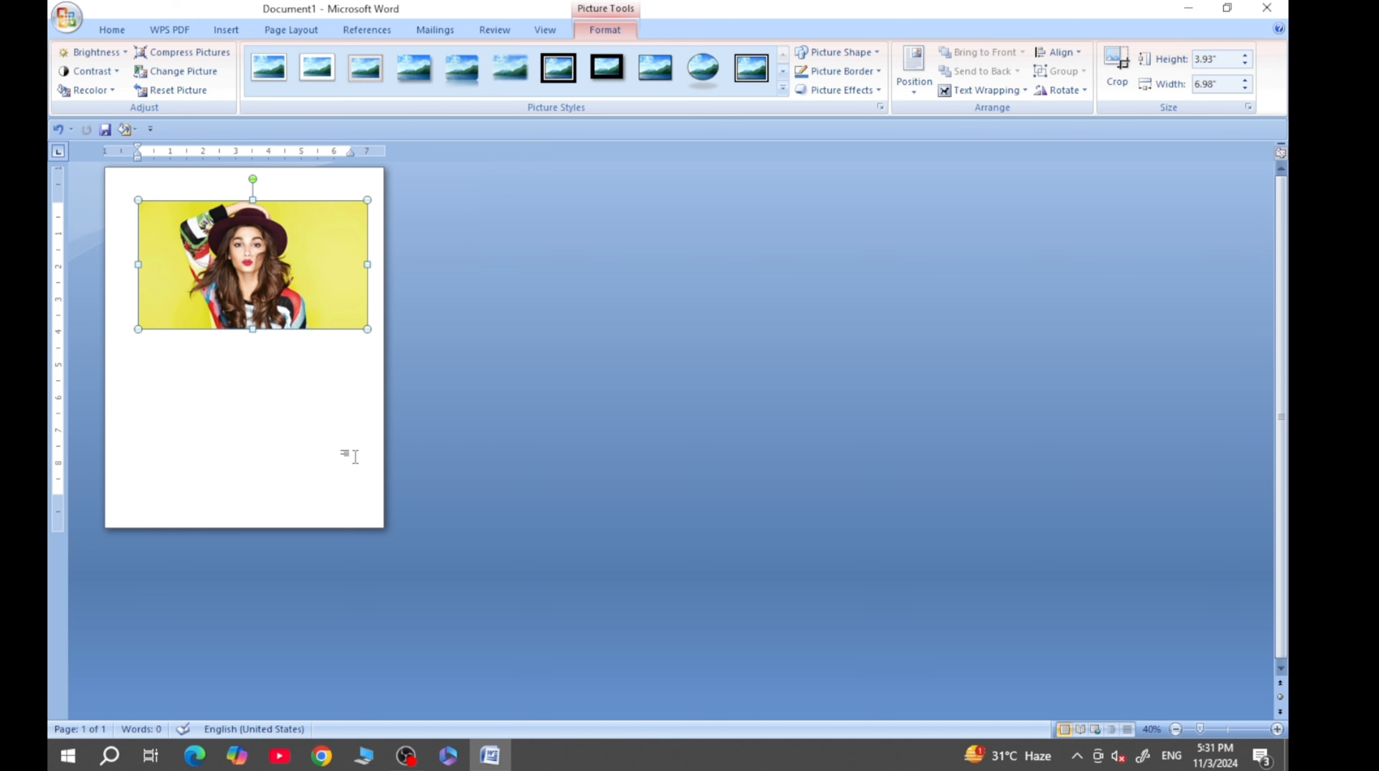
scroll(286, 415, "up", 5)
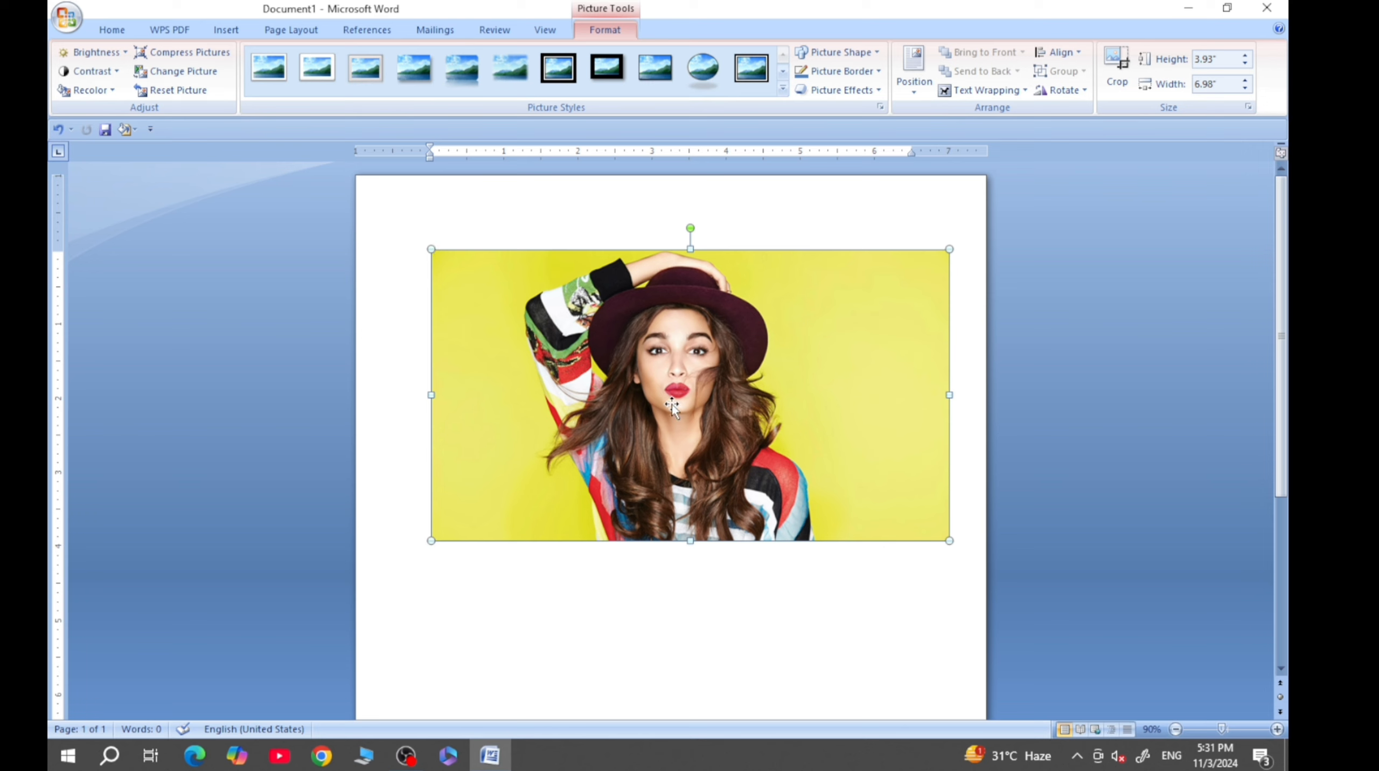
- Scale the picture down further to about 2.27" high by 4.03" wide
left_click_drag(667, 375, 619, 389)
left_click_drag(942, 254, 819, 394)
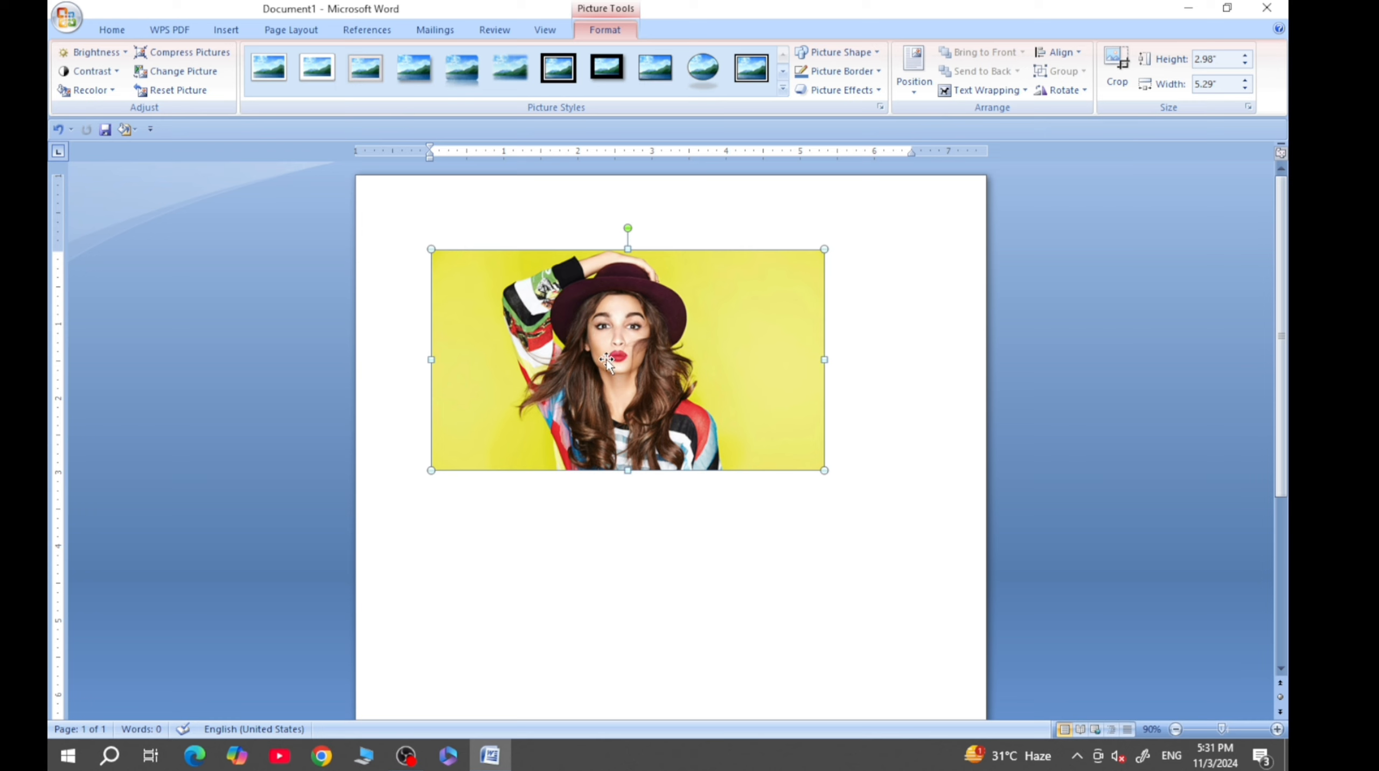
left_click_drag(608, 361, 632, 477)
mouse_move(616, 557)
left_mouse_down()
mouse_move(591, 503)
mouse_move(588, 600)
mouse_move(591, 561)
left_mouse_up()
left_click_drag(638, 341, 827, 381)
left_click_drag(820, 463, 731, 417)
- Try to move the inline picture to an empty area lower on the page
left_click_drag(546, 359, 822, 461)
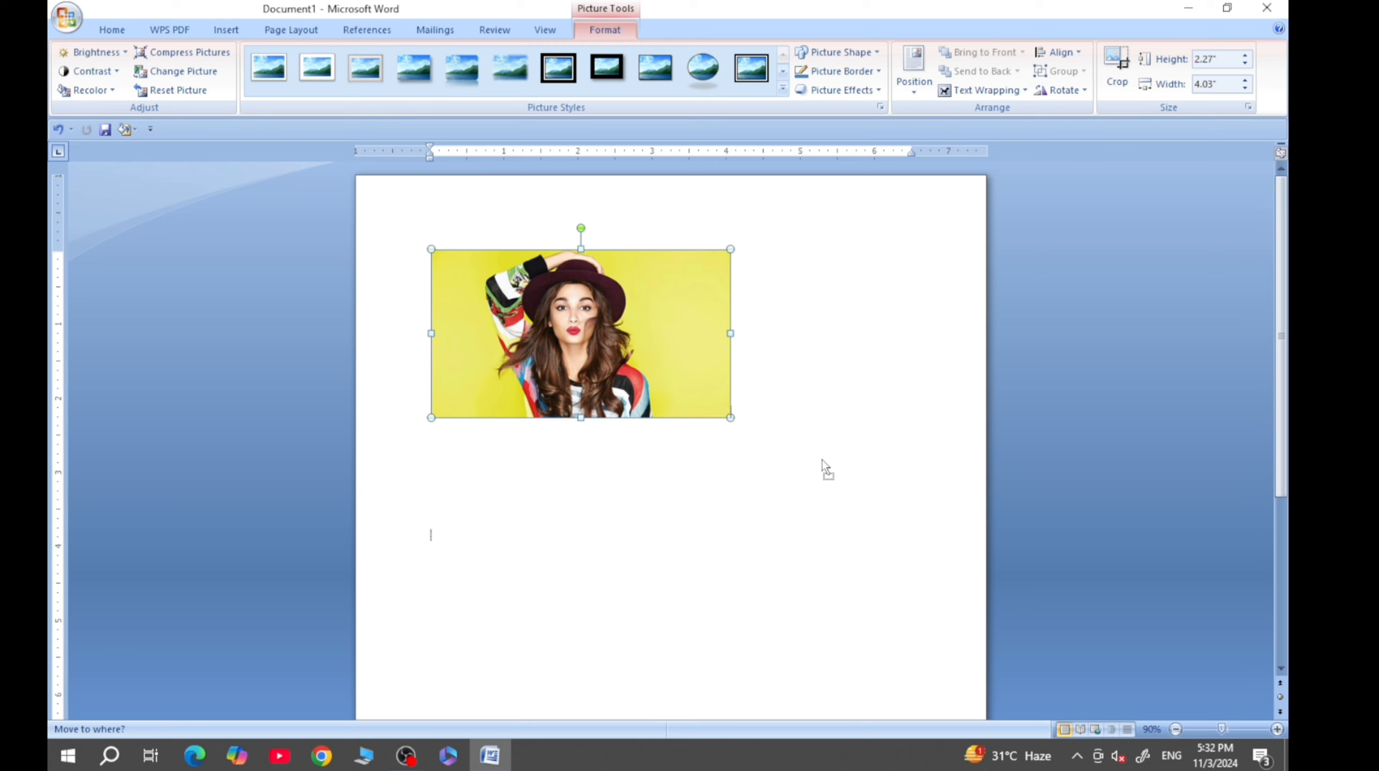
left_click_drag(822, 459, 739, 535)
left_click_drag(563, 330, 436, 549)
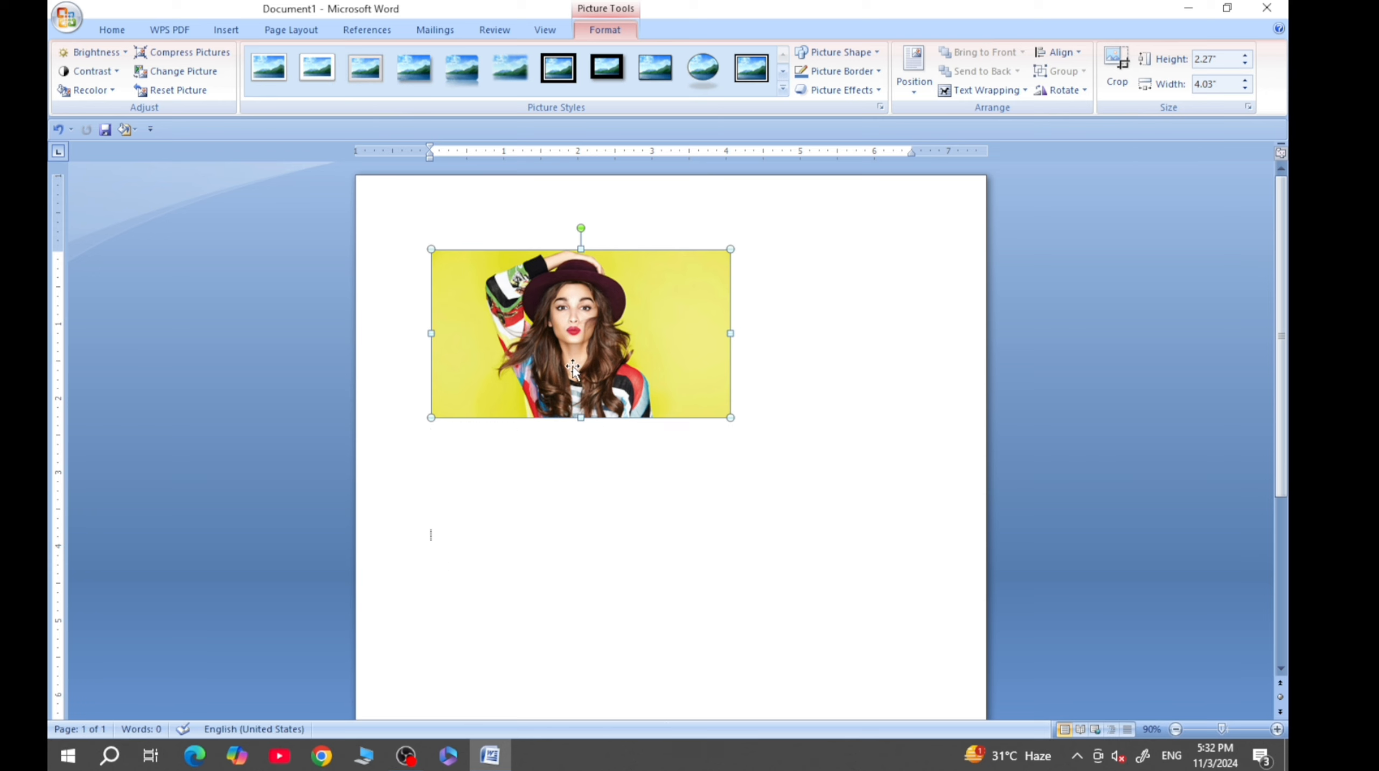
- Set the picture's text wrapping to Square and move it down toward the middle of the page
left_click(991, 94)
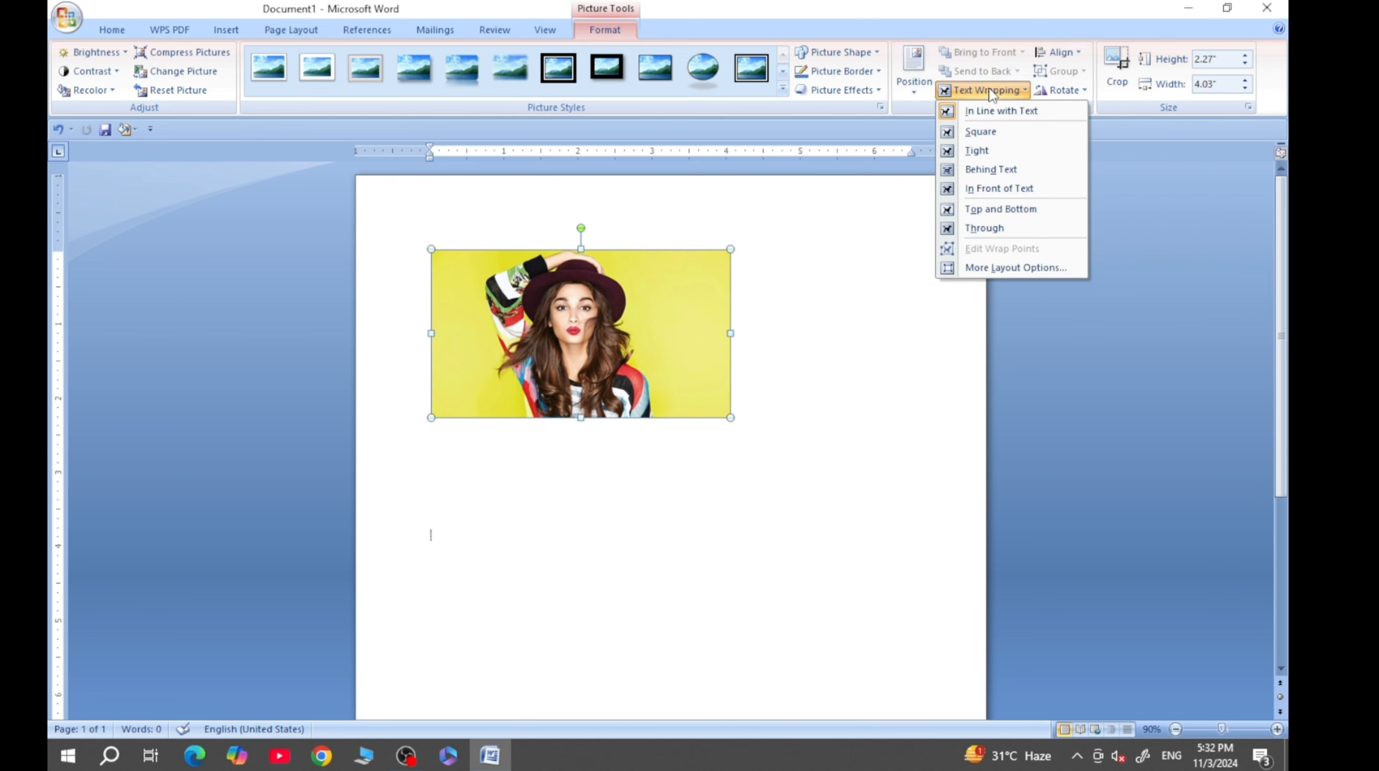
left_click(984, 137)
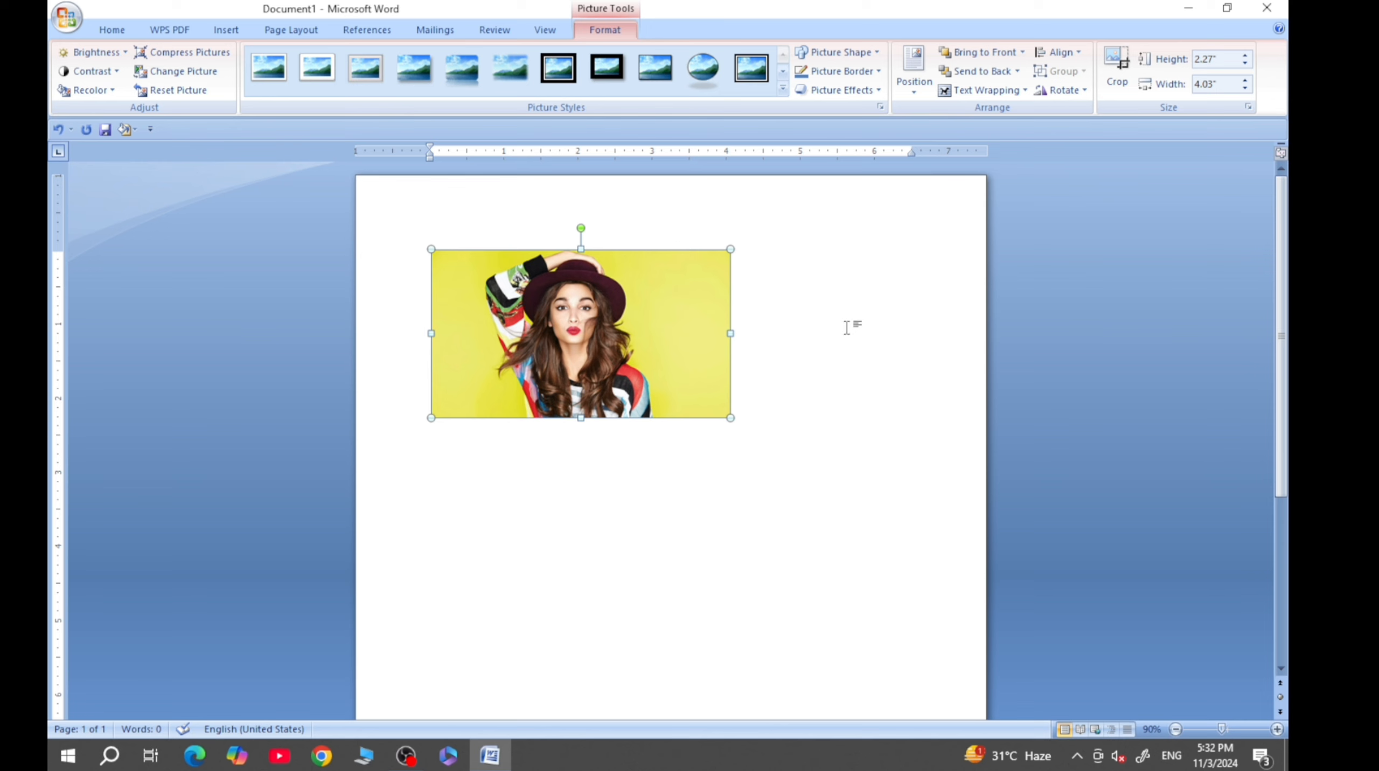
left_click_drag(577, 340, 566, 555)
scroll(756, 389, "down", 1)
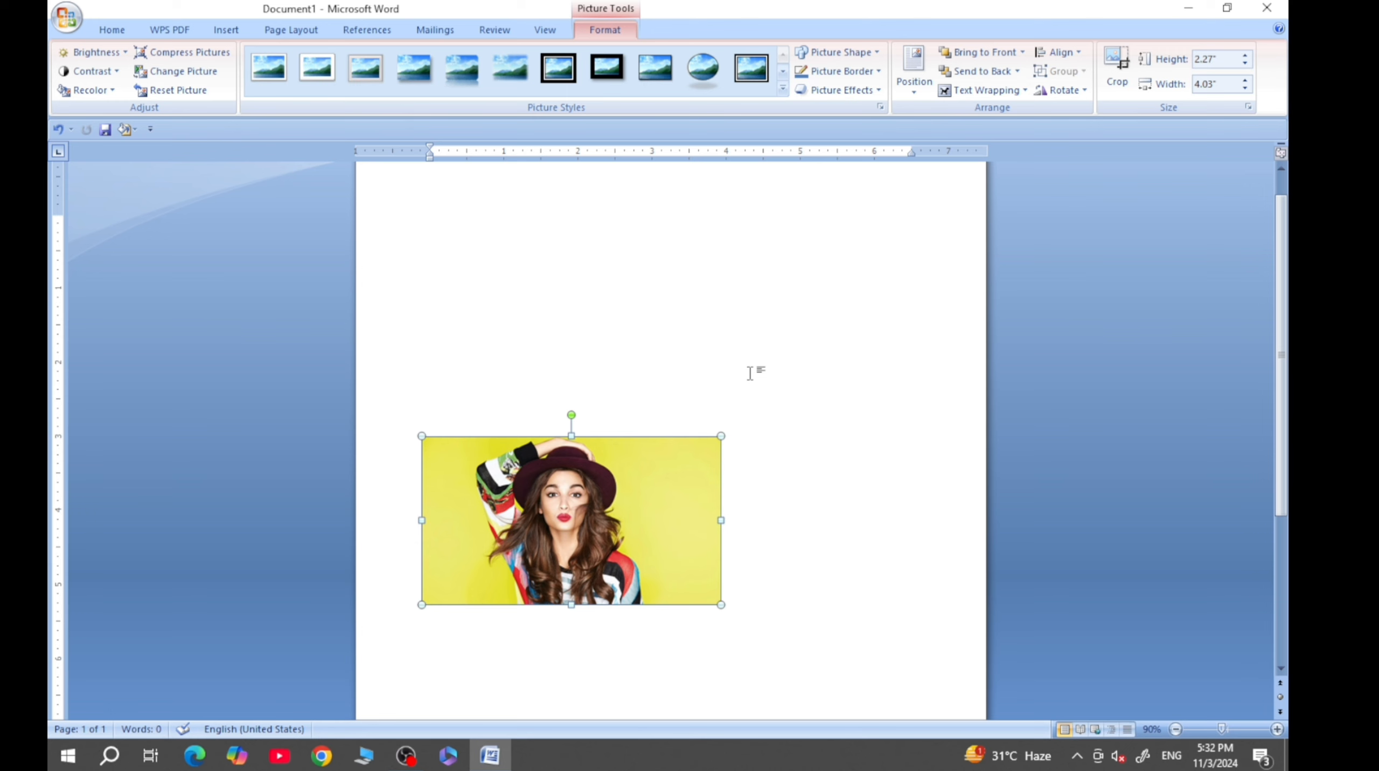
scroll(750, 374, "down", 1)
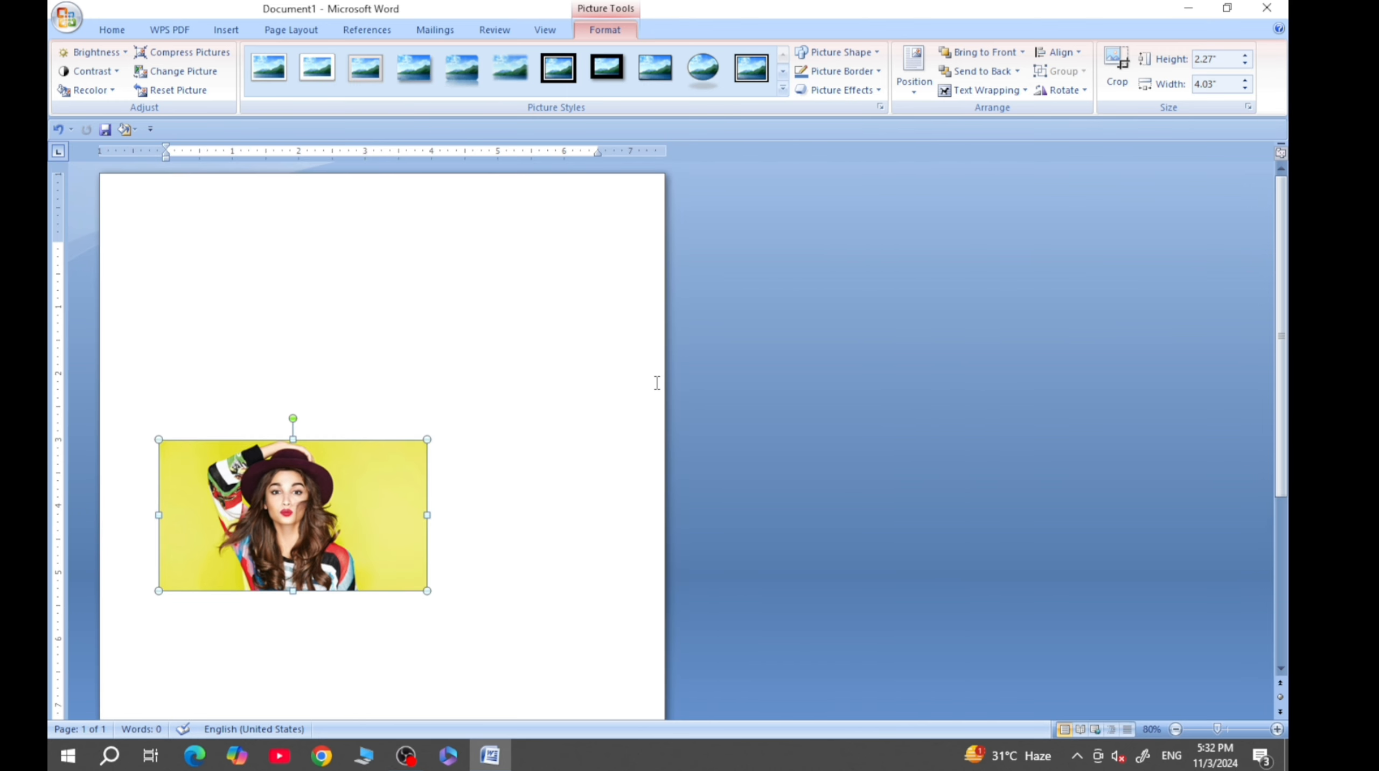
scroll(655, 383, "up", 1)
left_click_drag(582, 527, 625, 585)
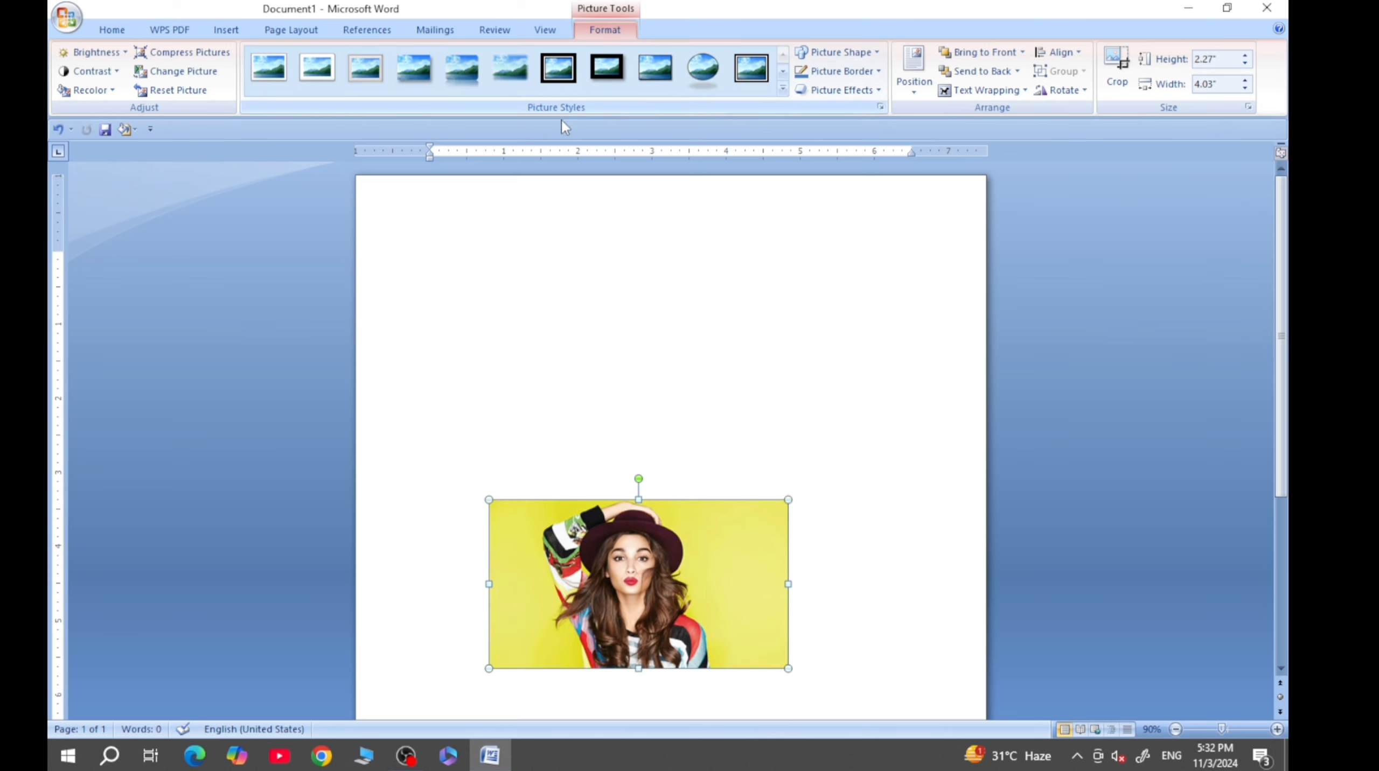
- Move the picture higher on the page and apply the black beveled frame style with a reflection
left_click(782, 88)
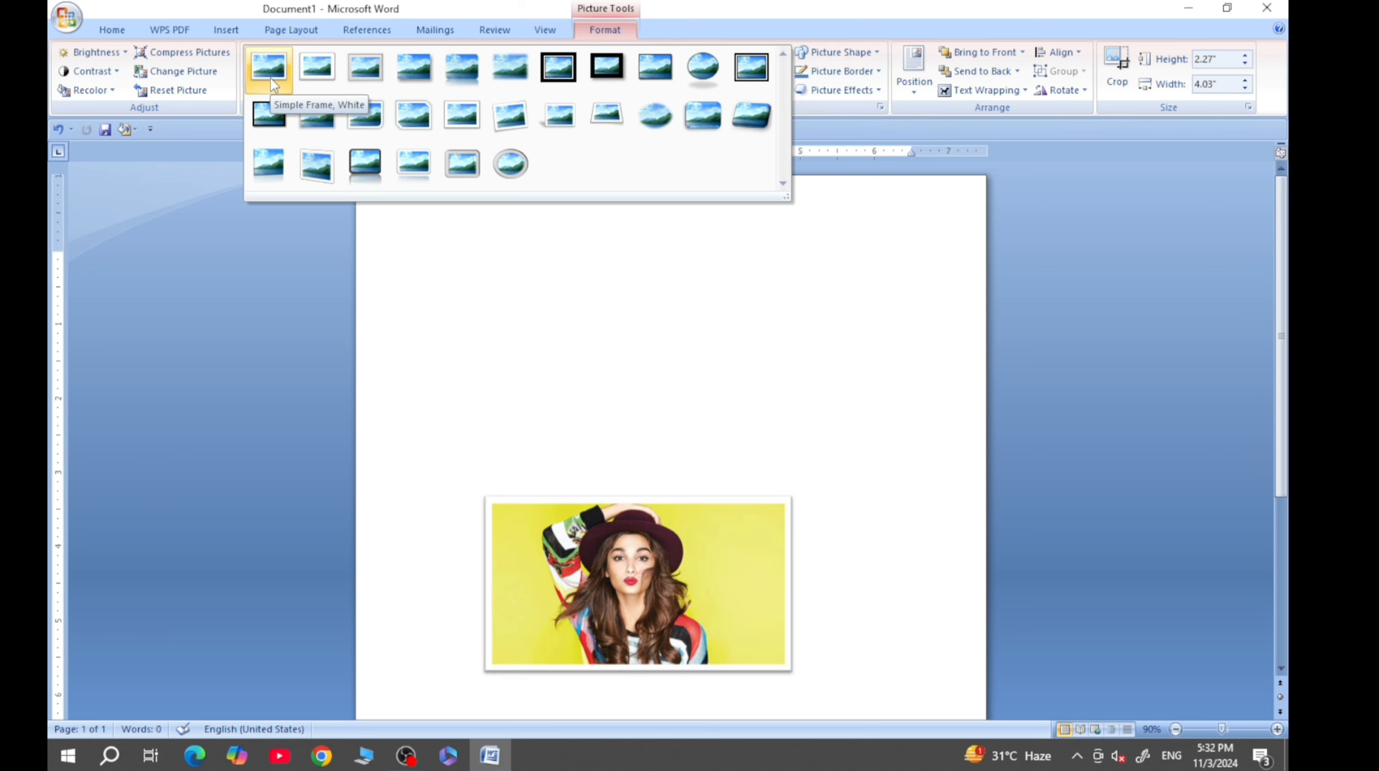
left_click(613, 589)
left_click_drag(616, 539, 600, 434)
left_click(783, 89)
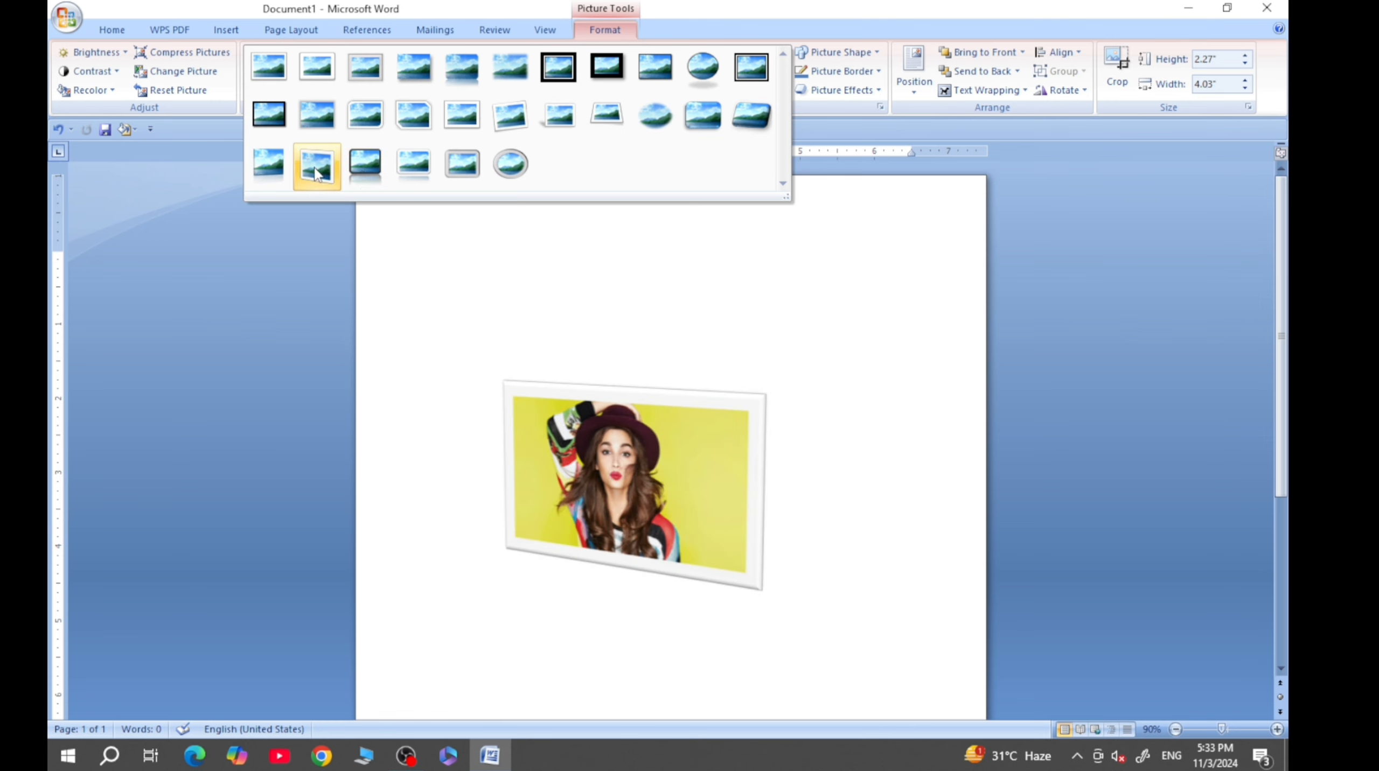
left_click(366, 165)
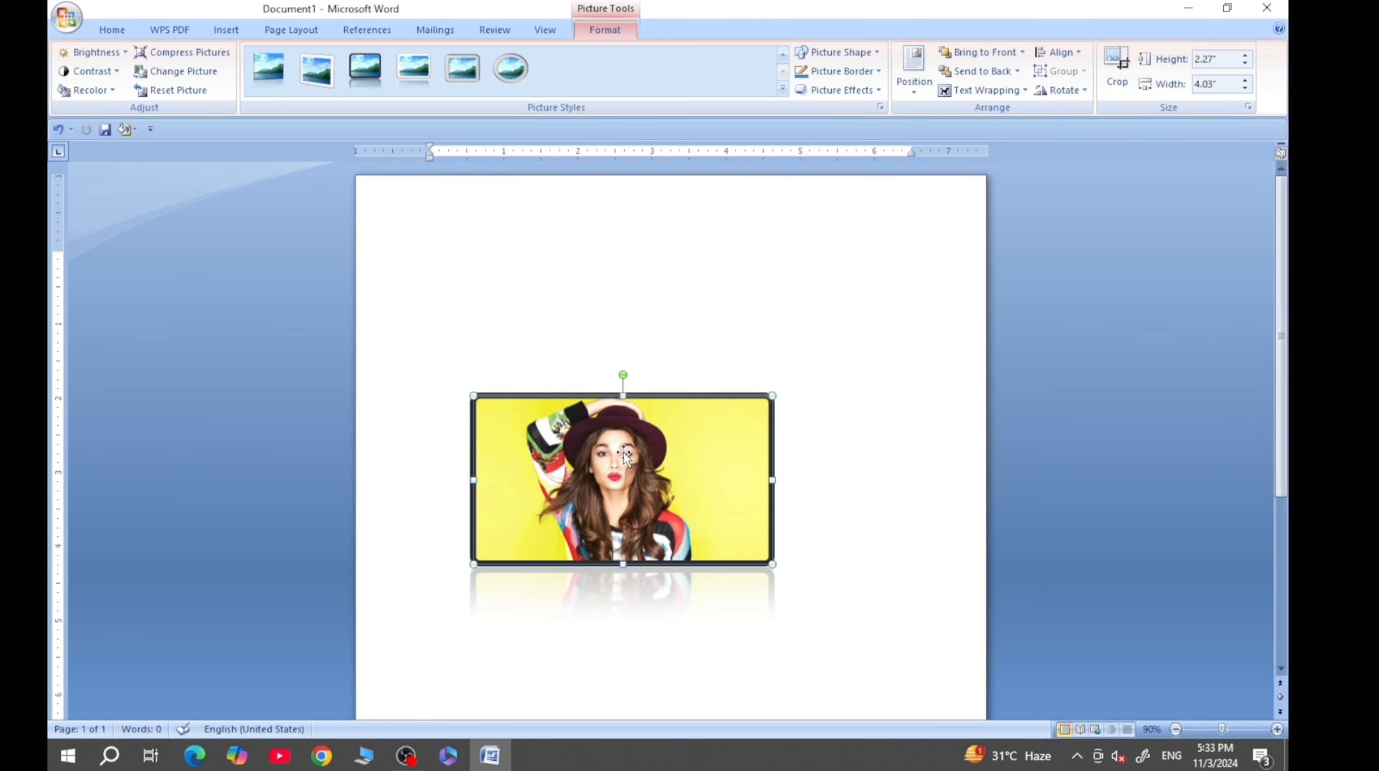
left_click_drag(696, 494, 672, 470)
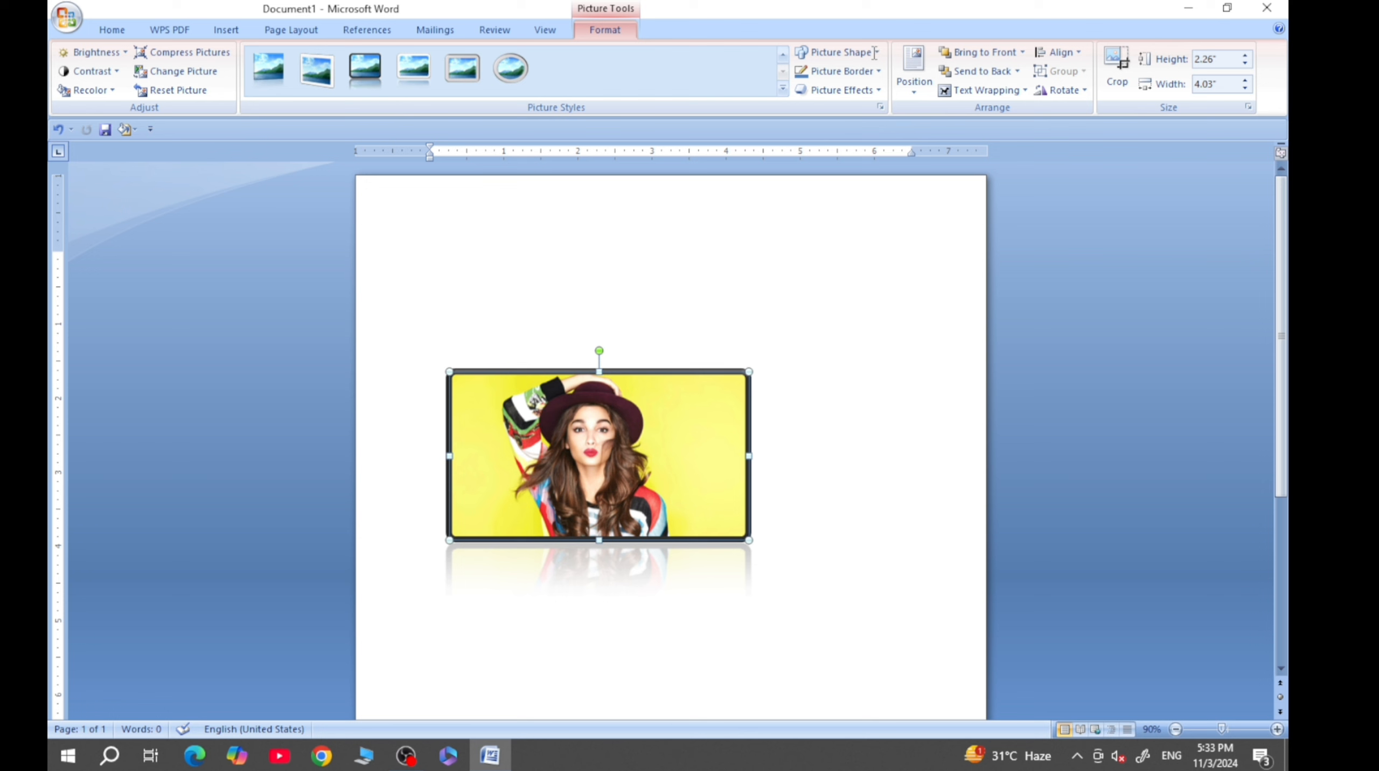
- Change the picture's shape to an oval and deselect it
left_click(841, 53)
left_click(717, 240)
left_click(877, 53)
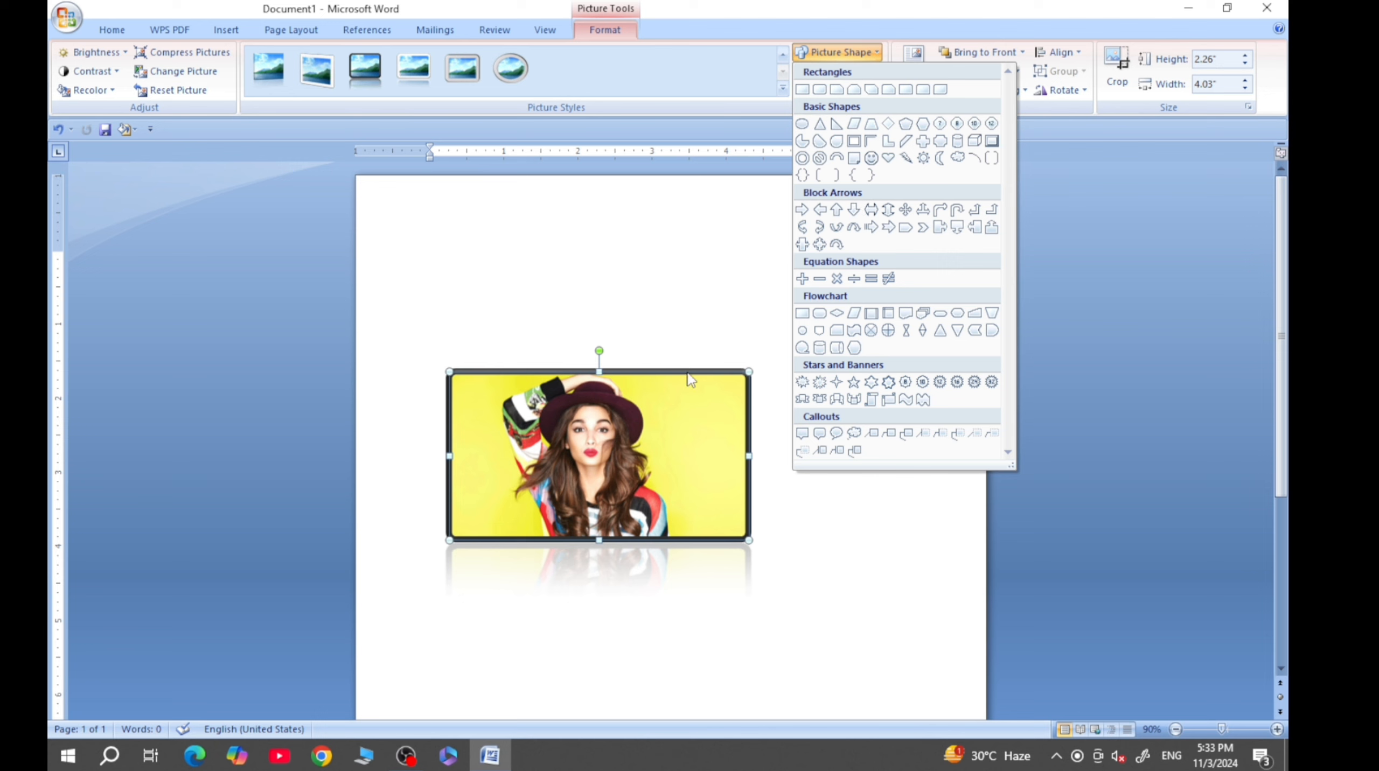
left_click(802, 125)
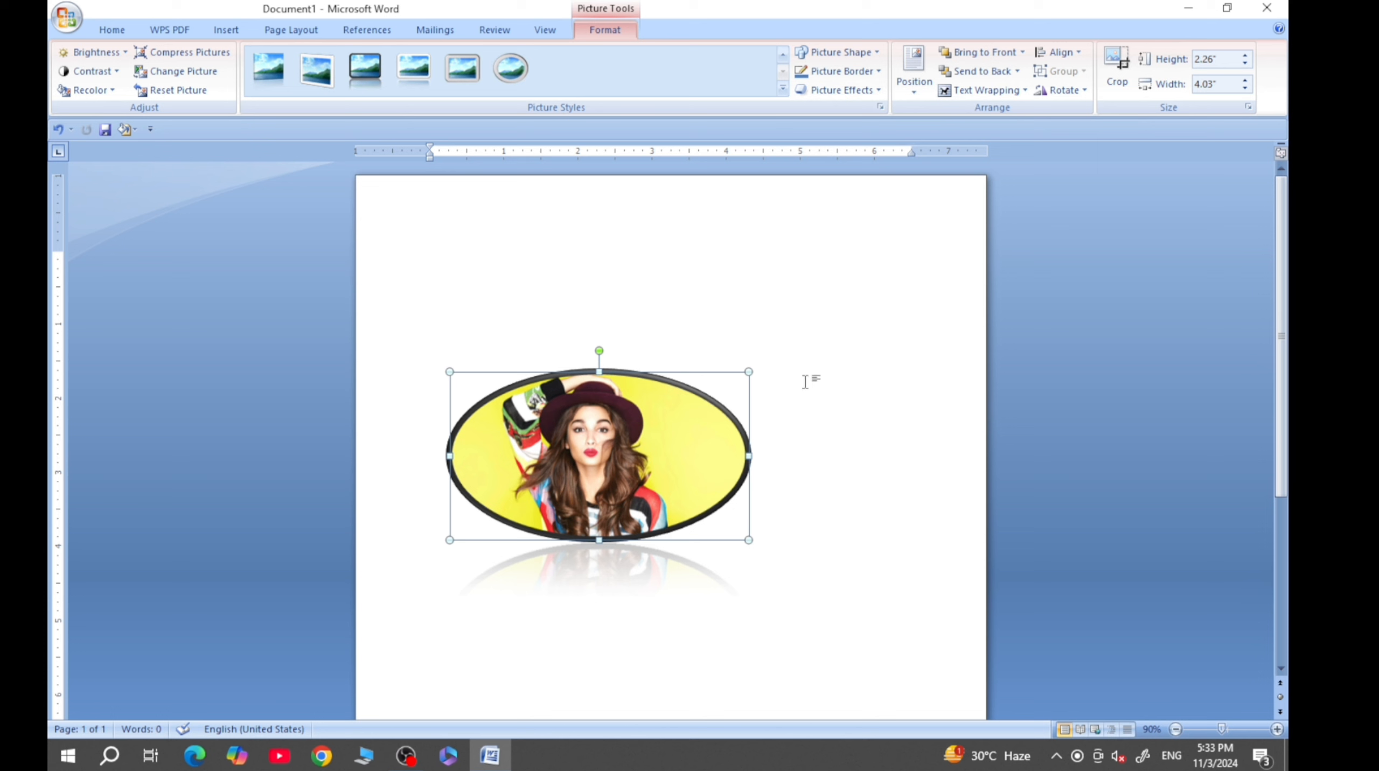
left_click(802, 484)
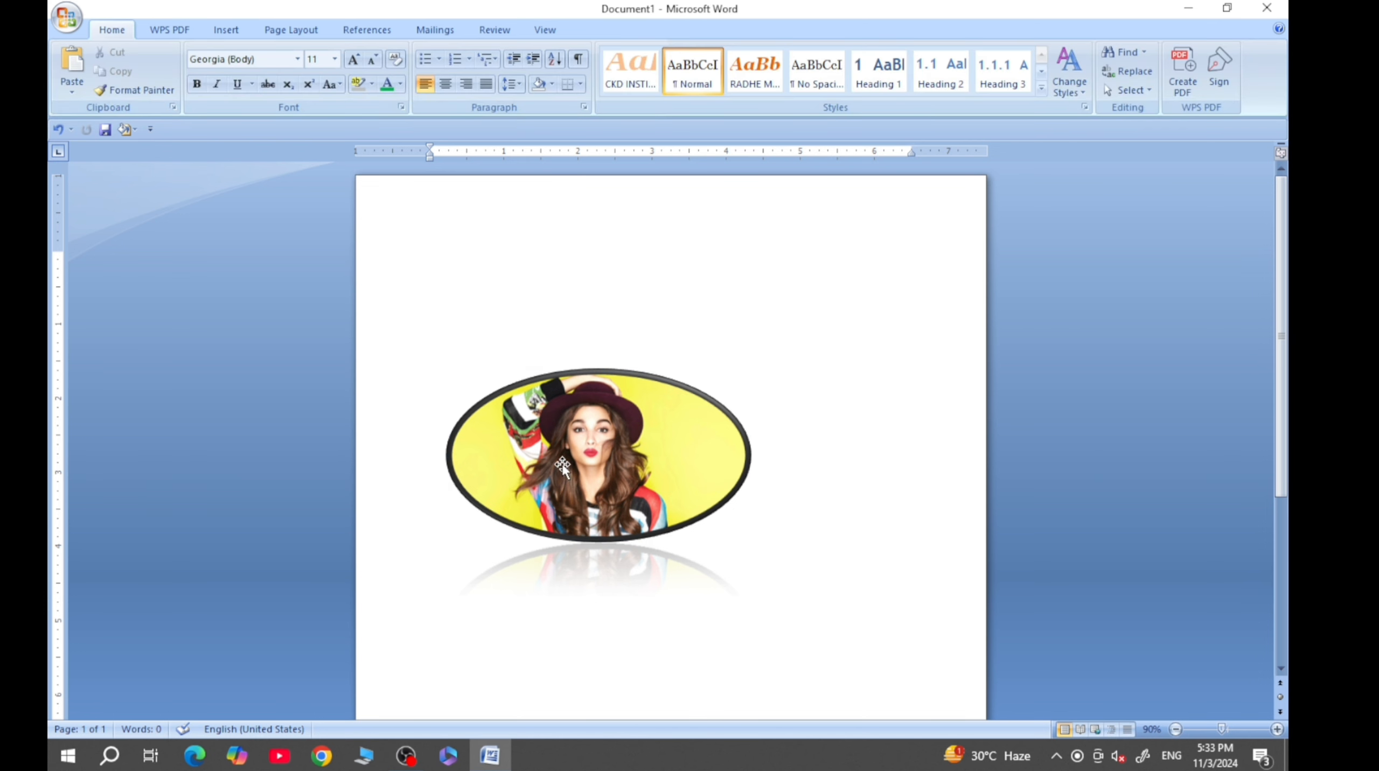
- Change the oval picture's shape to a trapezoid
left_click(588, 446)
left_click(873, 53)
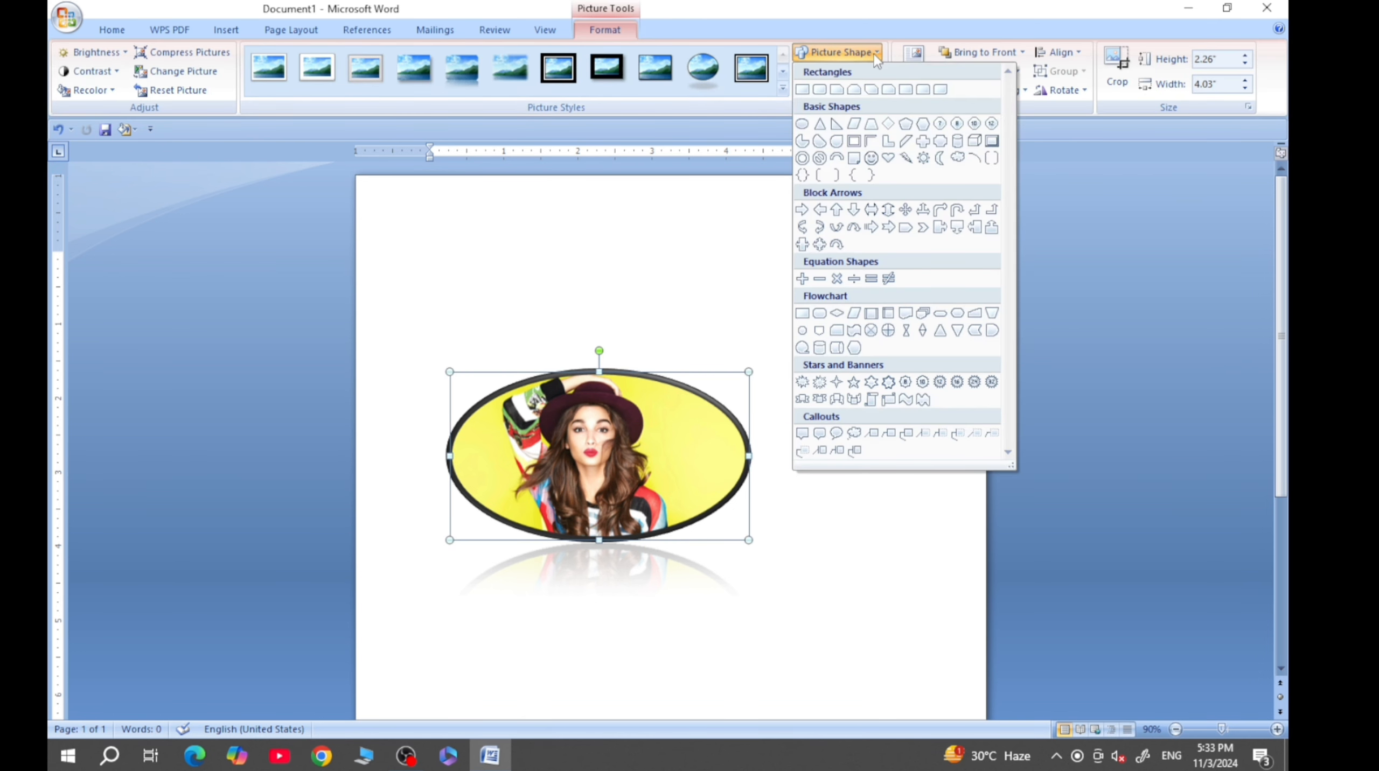
left_click(871, 124)
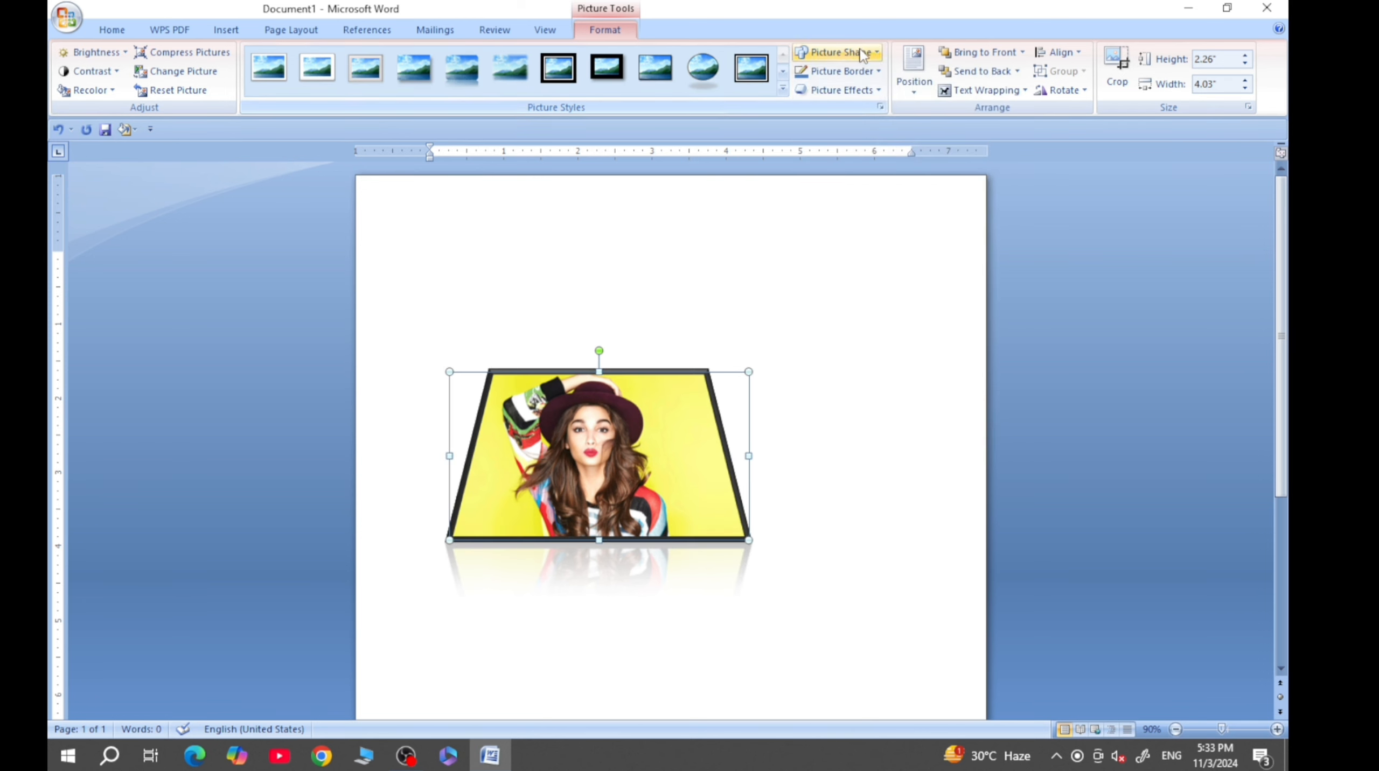
- Change the picture's shape to a heart and after that to the up block arrow
left_click(842, 52)
left_click(888, 158)
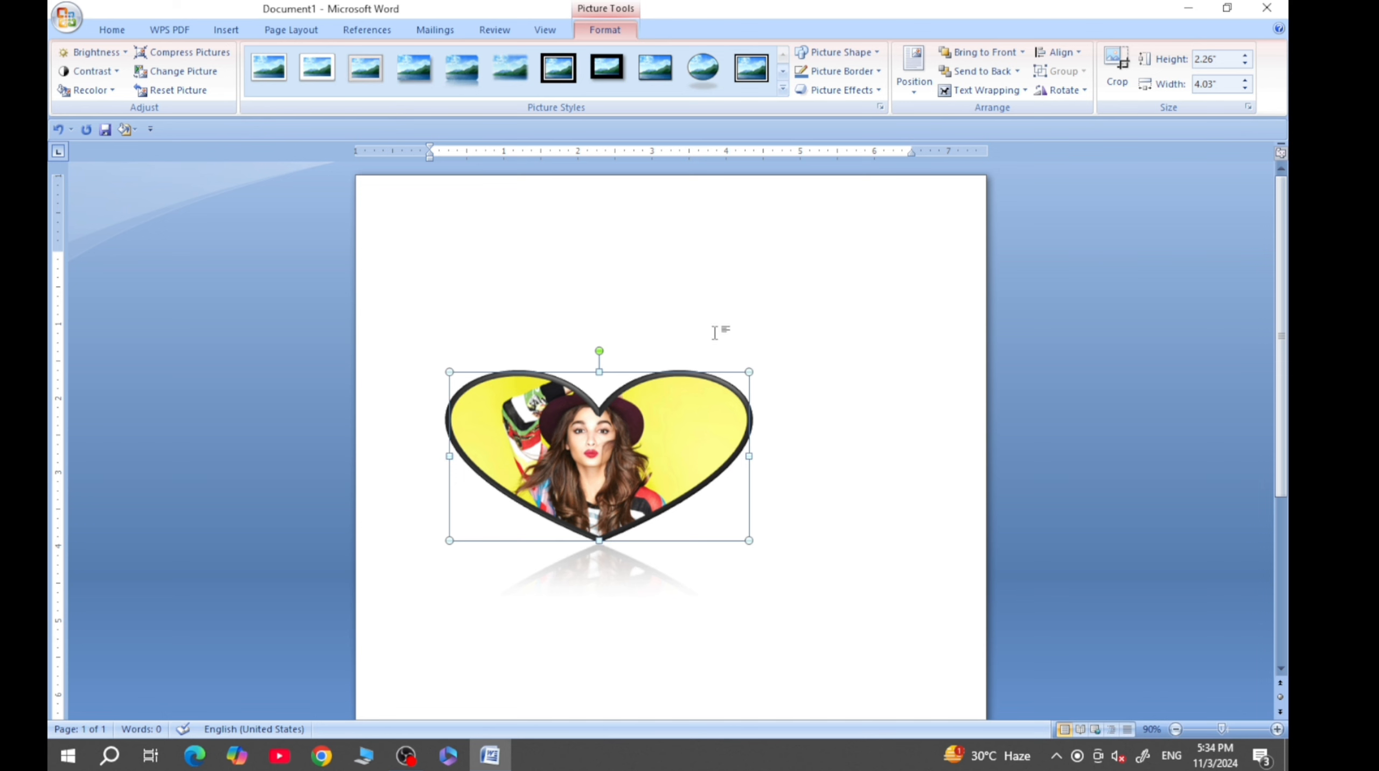
left_click(875, 52)
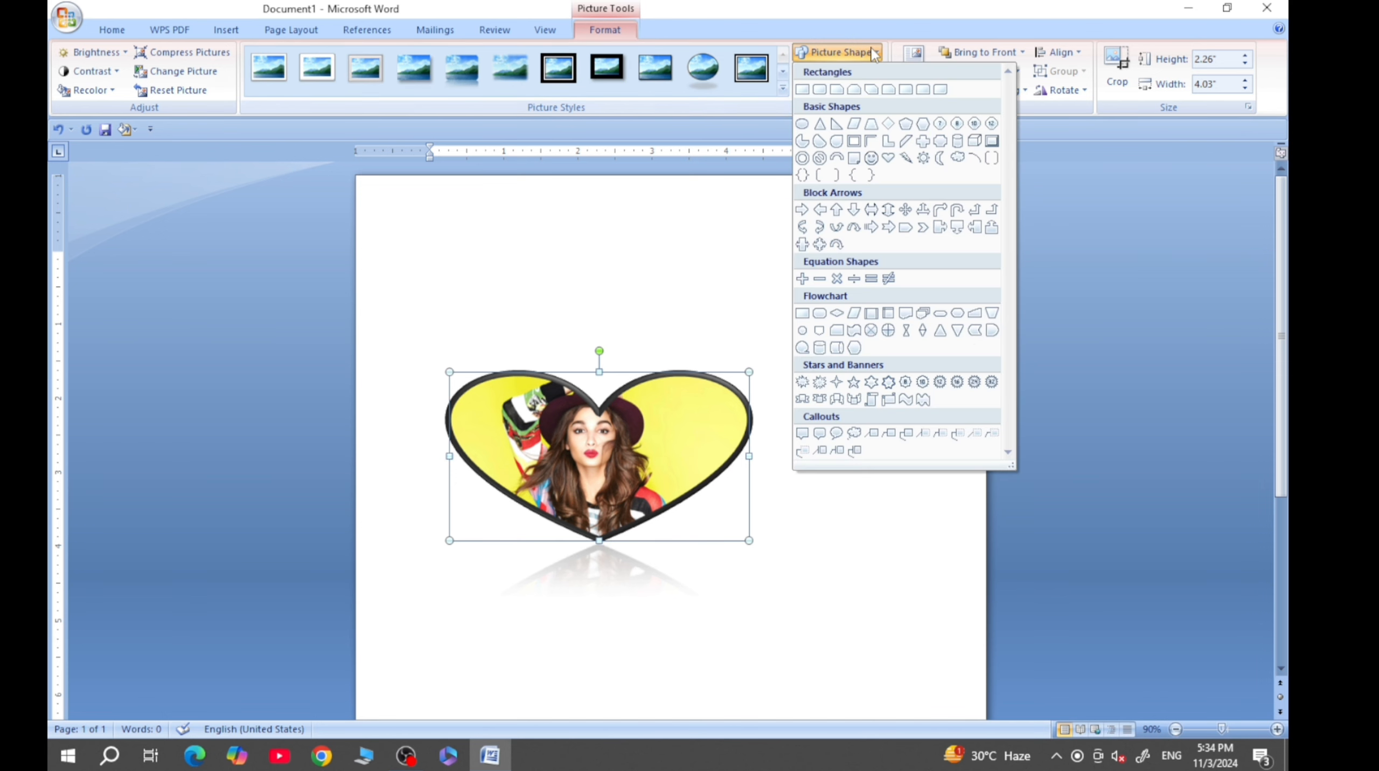
left_click(836, 210)
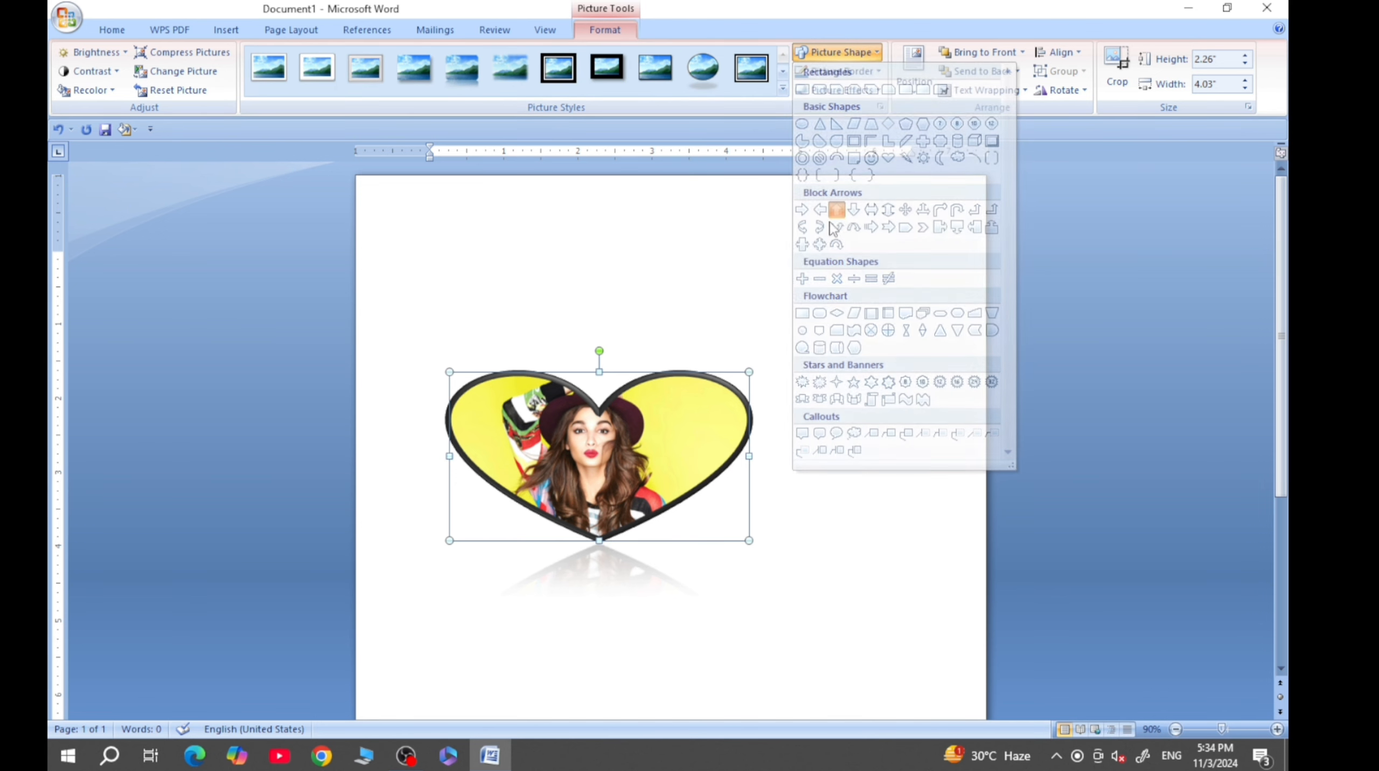
- Change the picture's shape to a plain rectangle
left_click(877, 52)
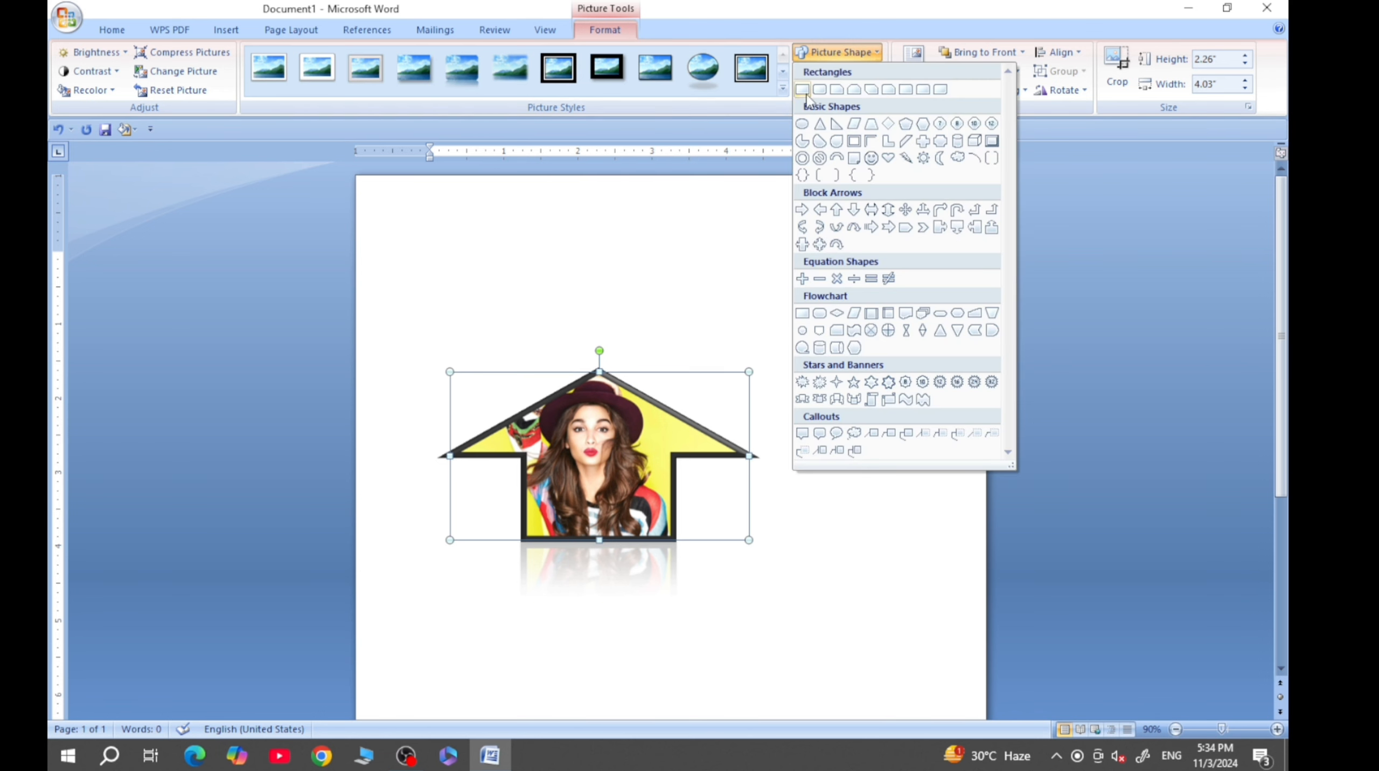
left_click(803, 89)
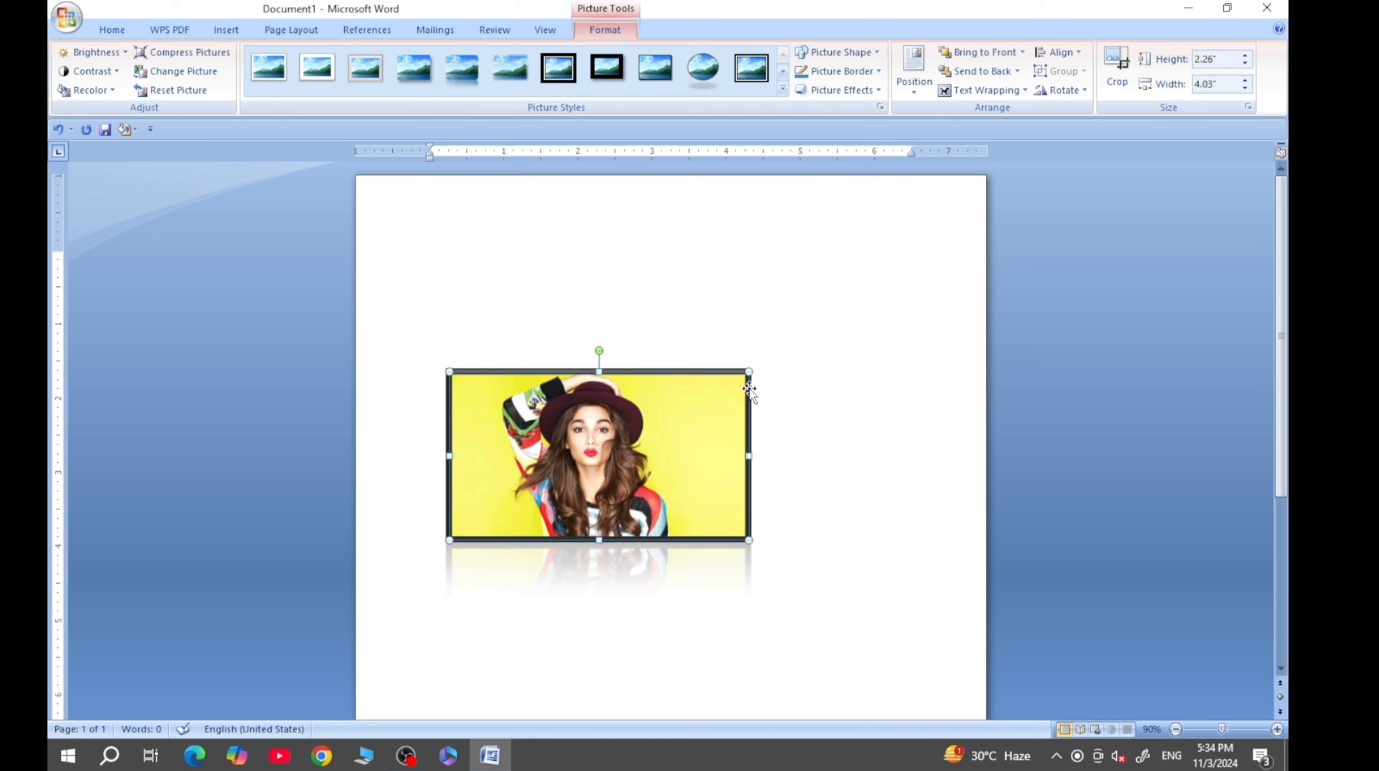
- Open the picture's border color, weight and dash options
left_click(877, 72)
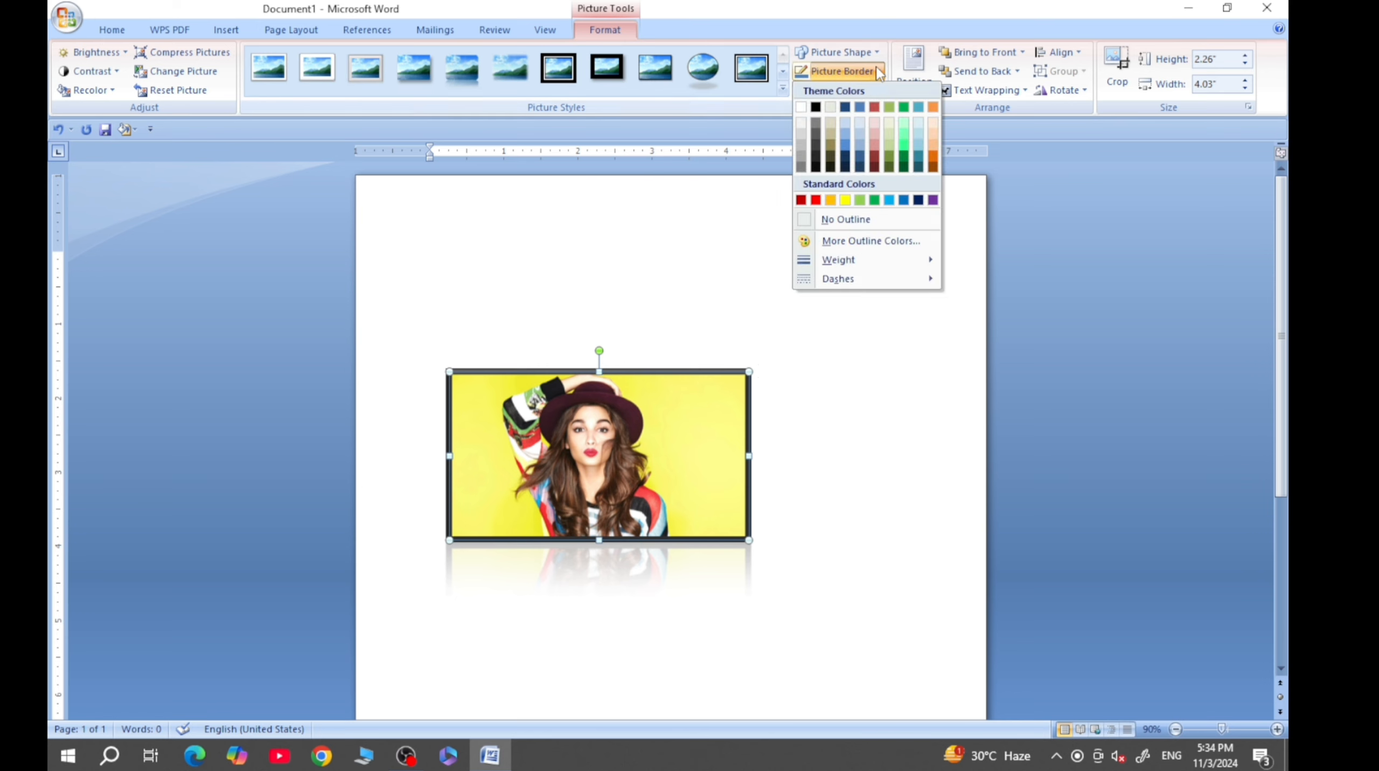
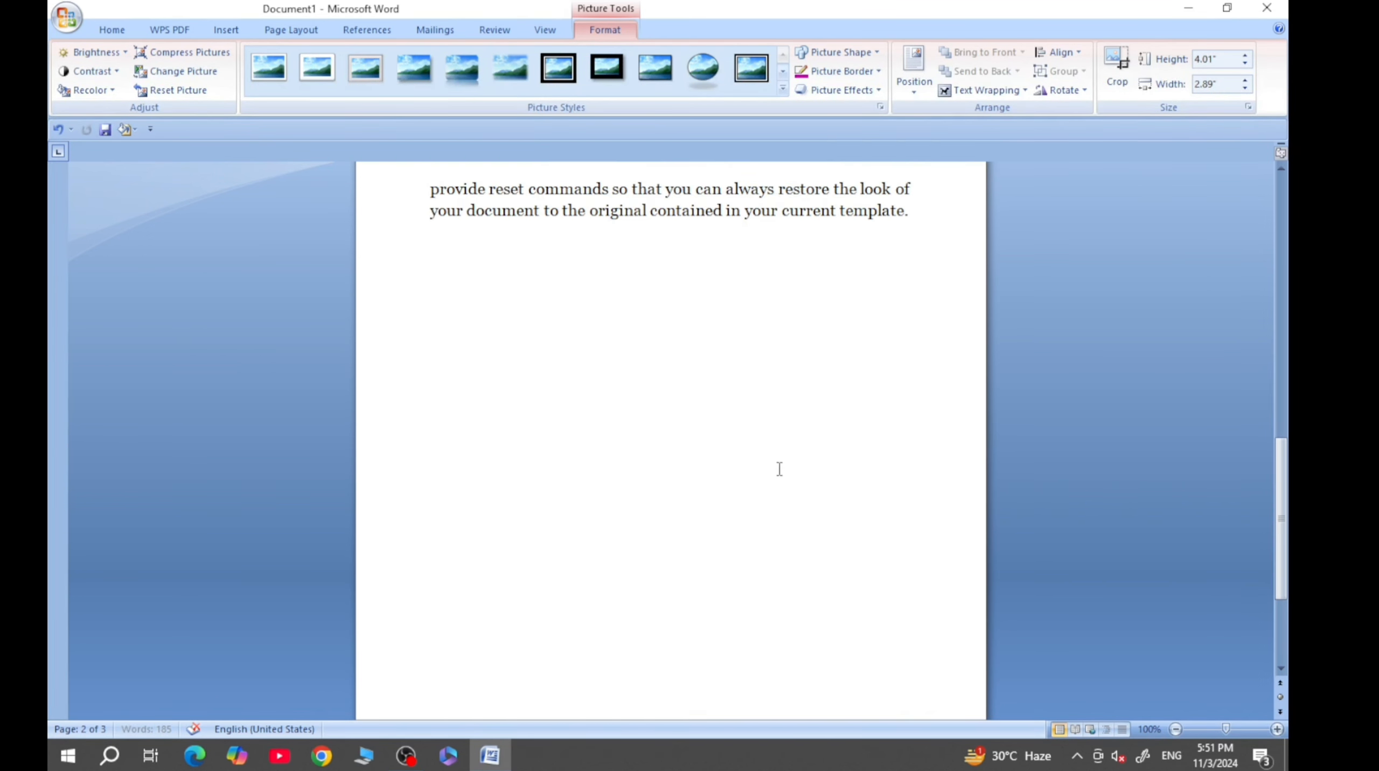
- Shrink the picture proportionally to 1.57" high and 1.13" wide
scroll(777, 477, "down", 3)
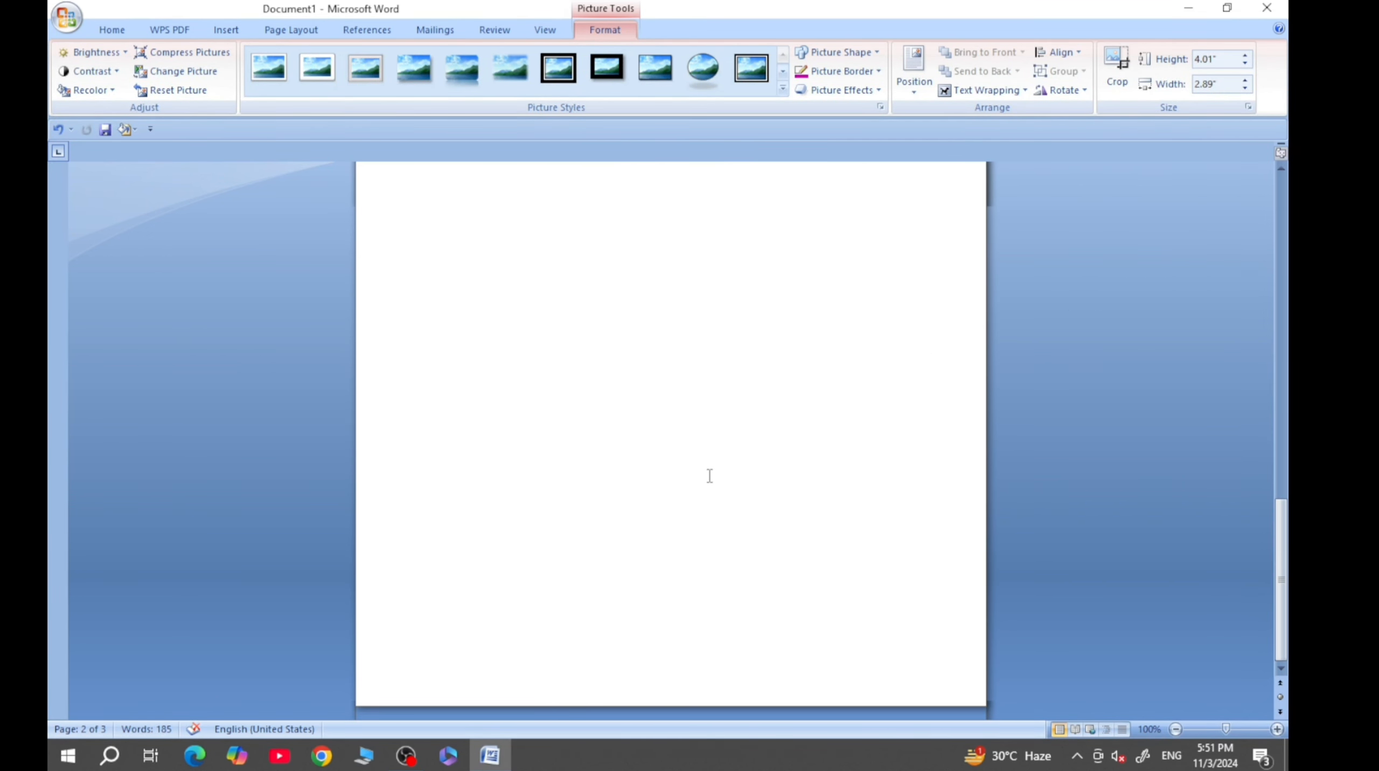
scroll(710, 477, "up", 3)
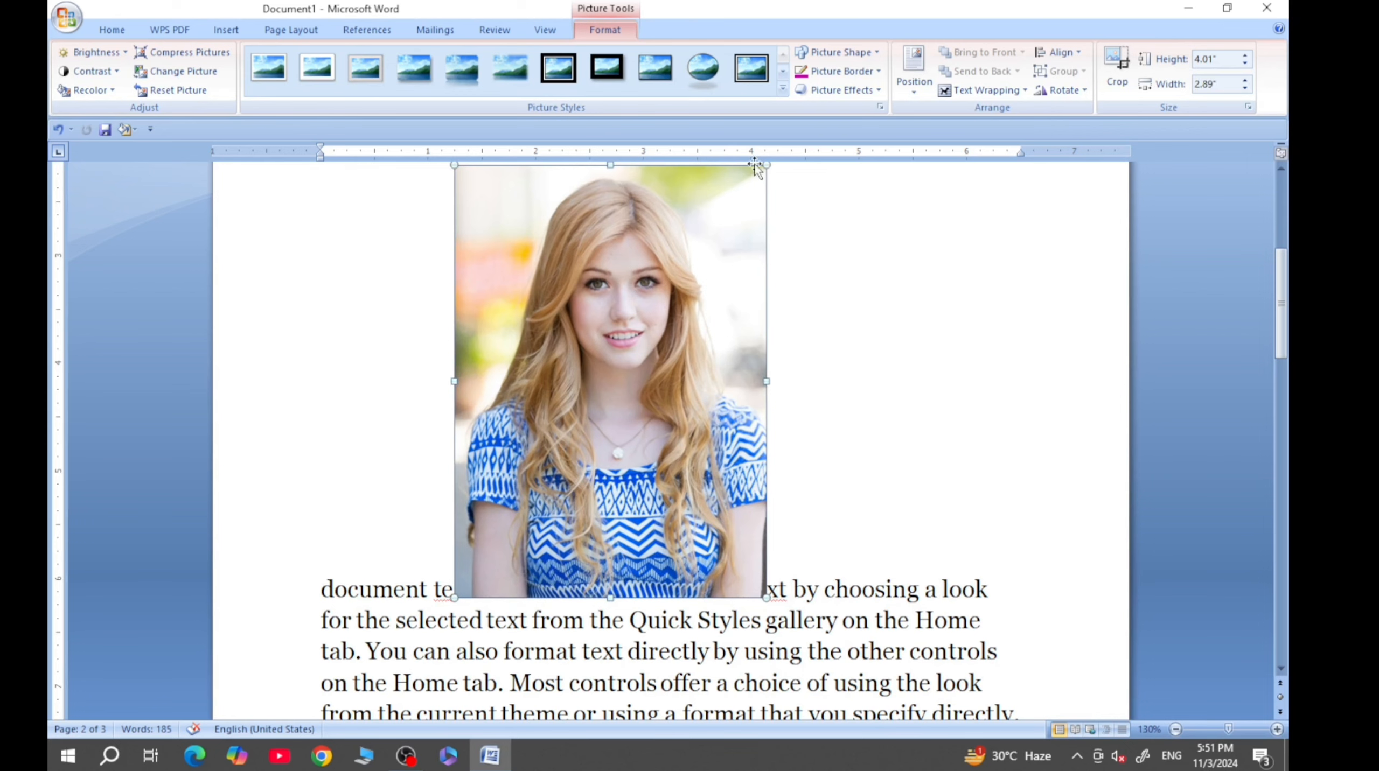
left_click_drag(766, 169, 577, 428)
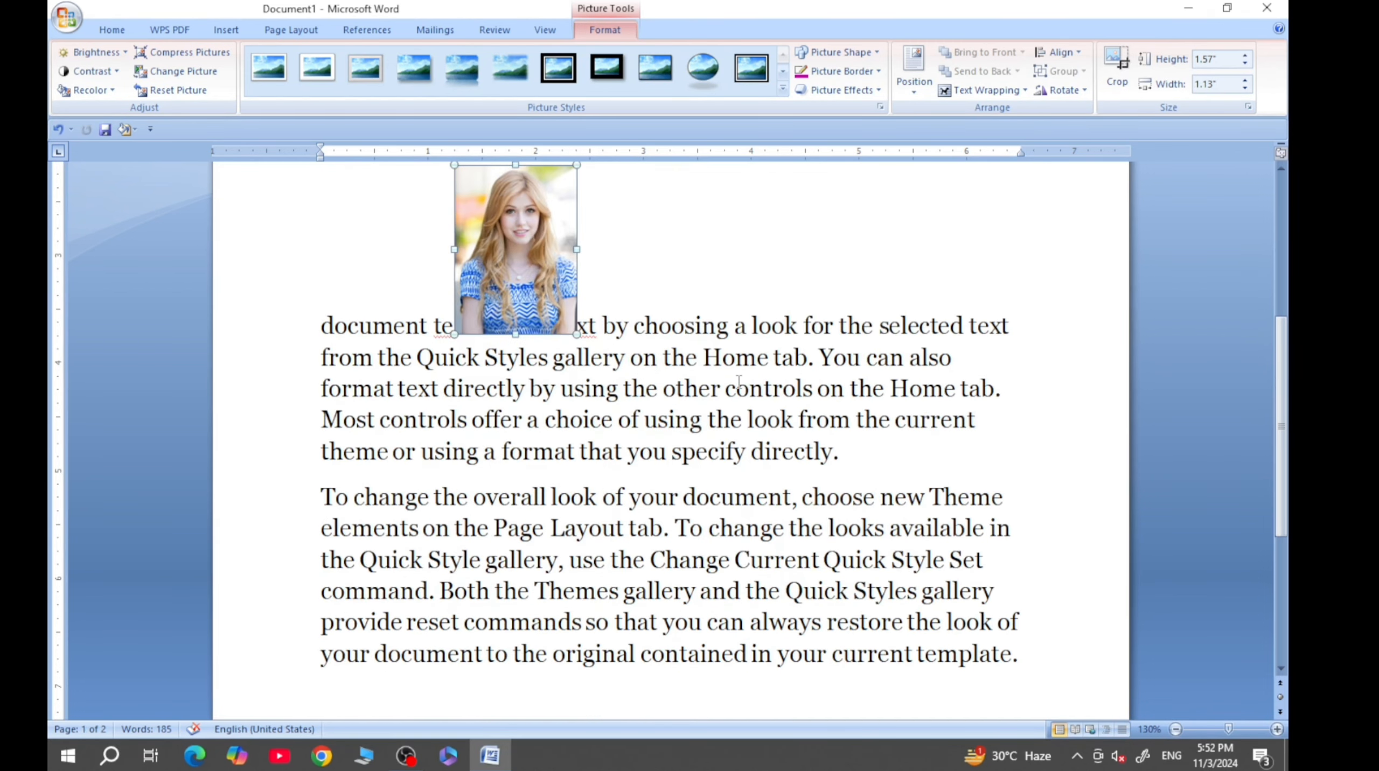
scroll(738, 382, "up", 1)
scroll(738, 381, "down", 7)
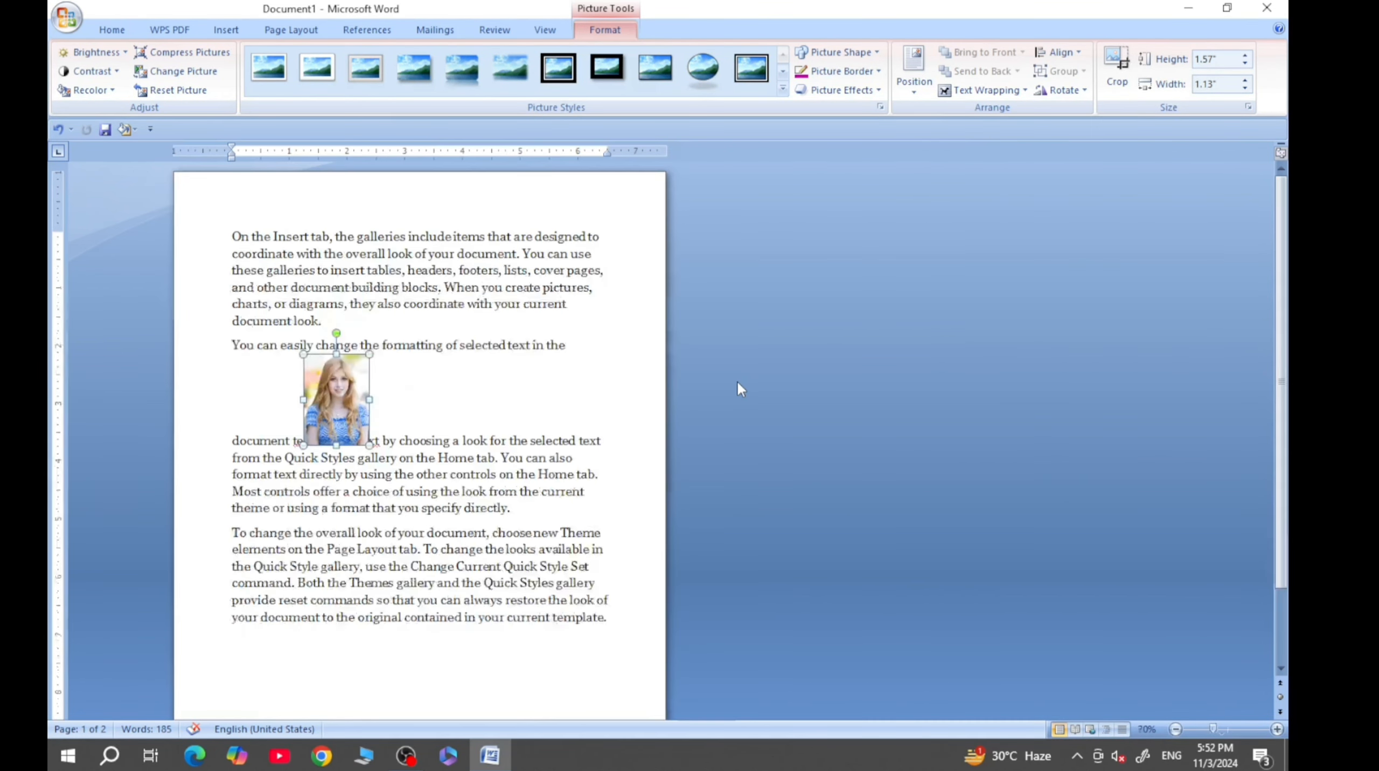
- Move the picture within its text line to just after the word "choosing" and leave it selected
left_click_drag(341, 399, 451, 398)
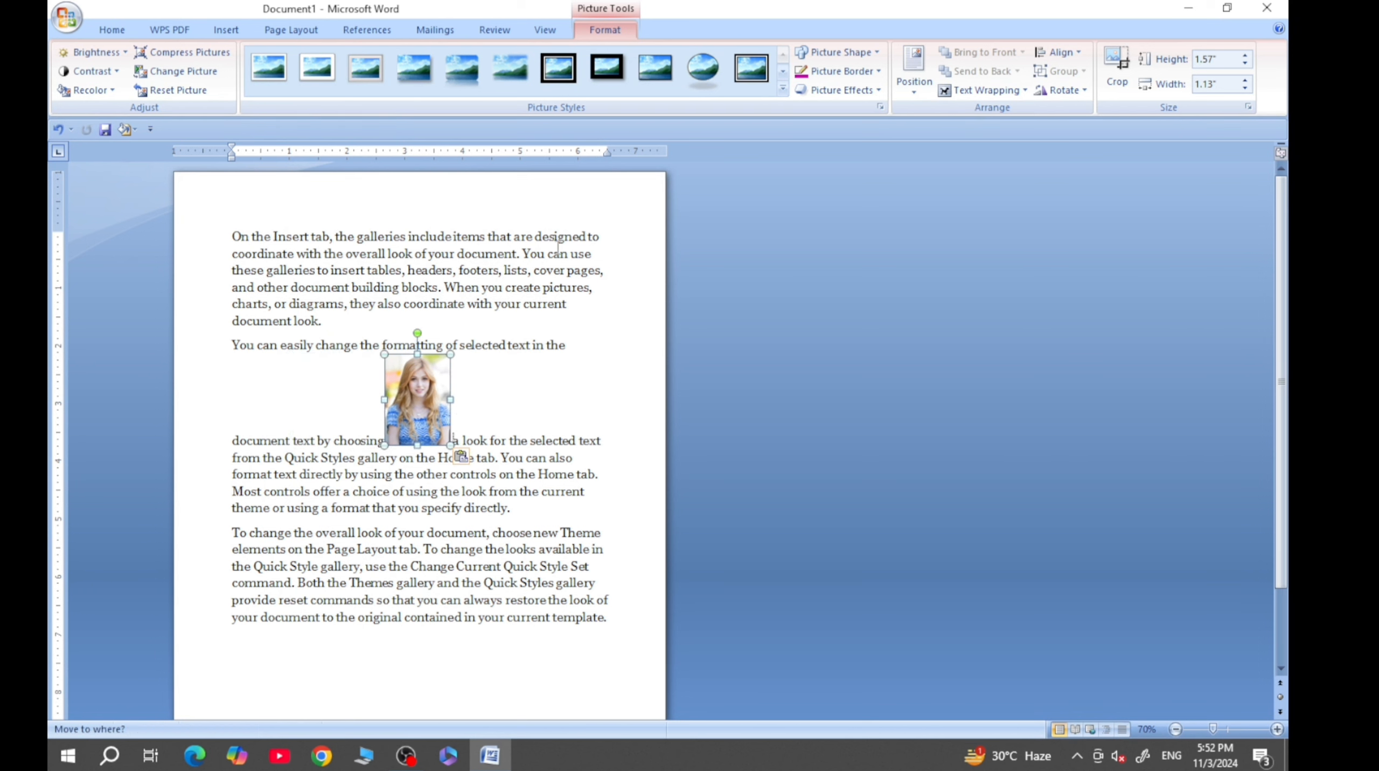
left_click(487, 420)
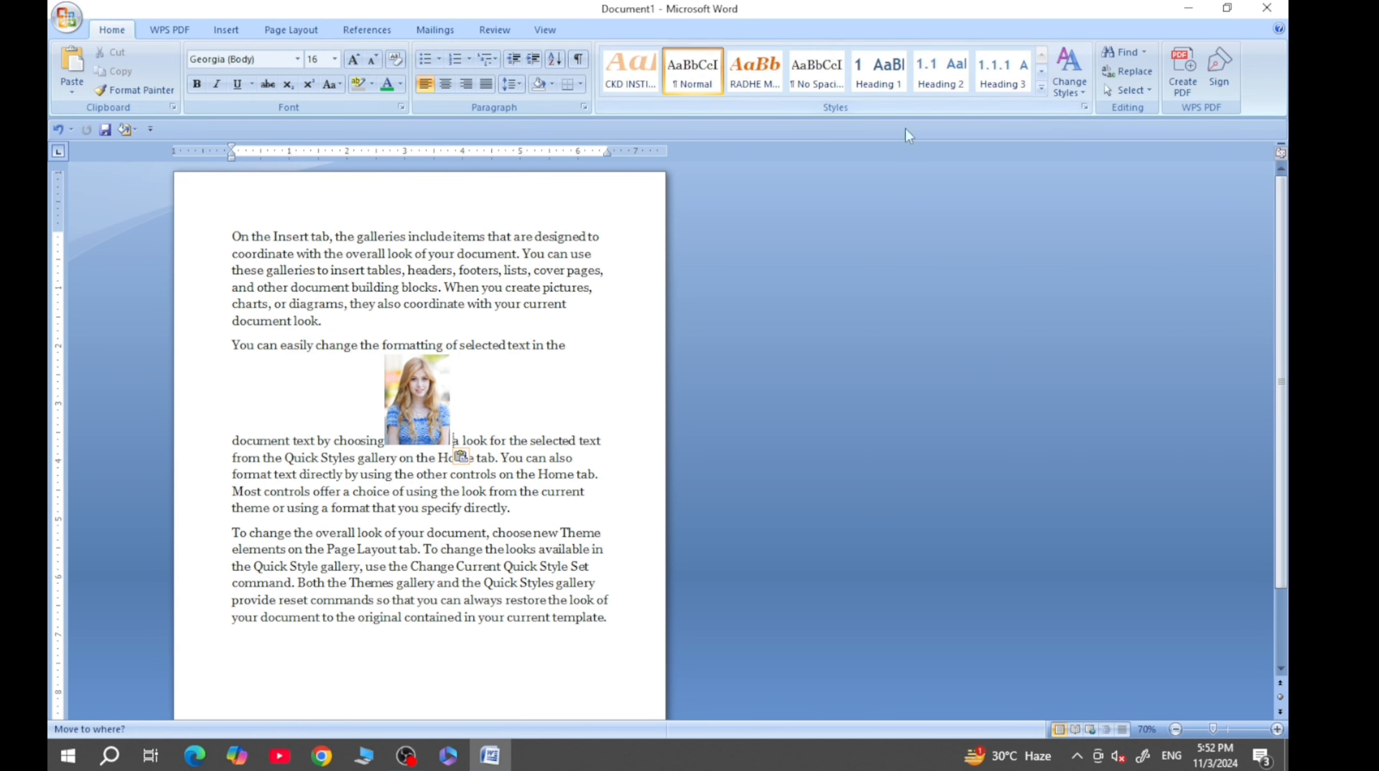
left_click(440, 373)
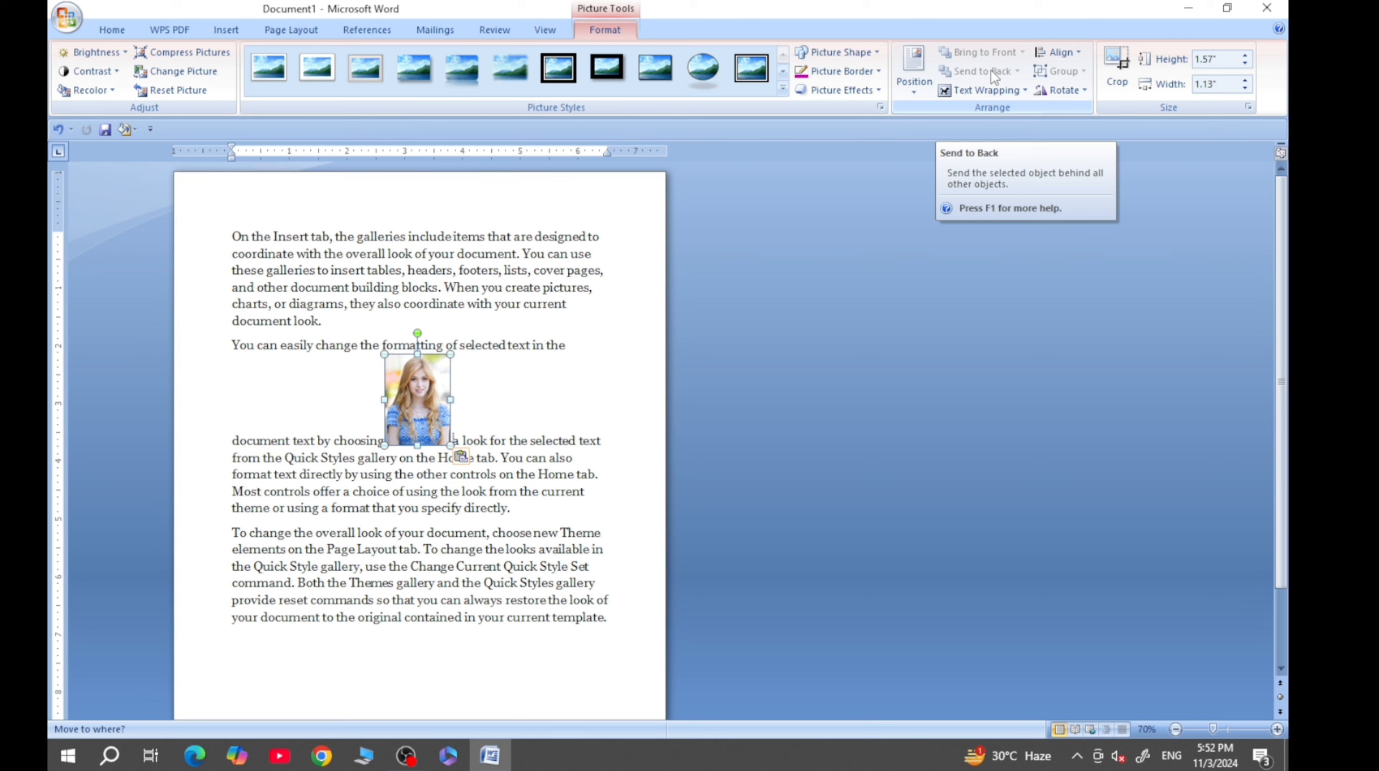
left_click(428, 377)
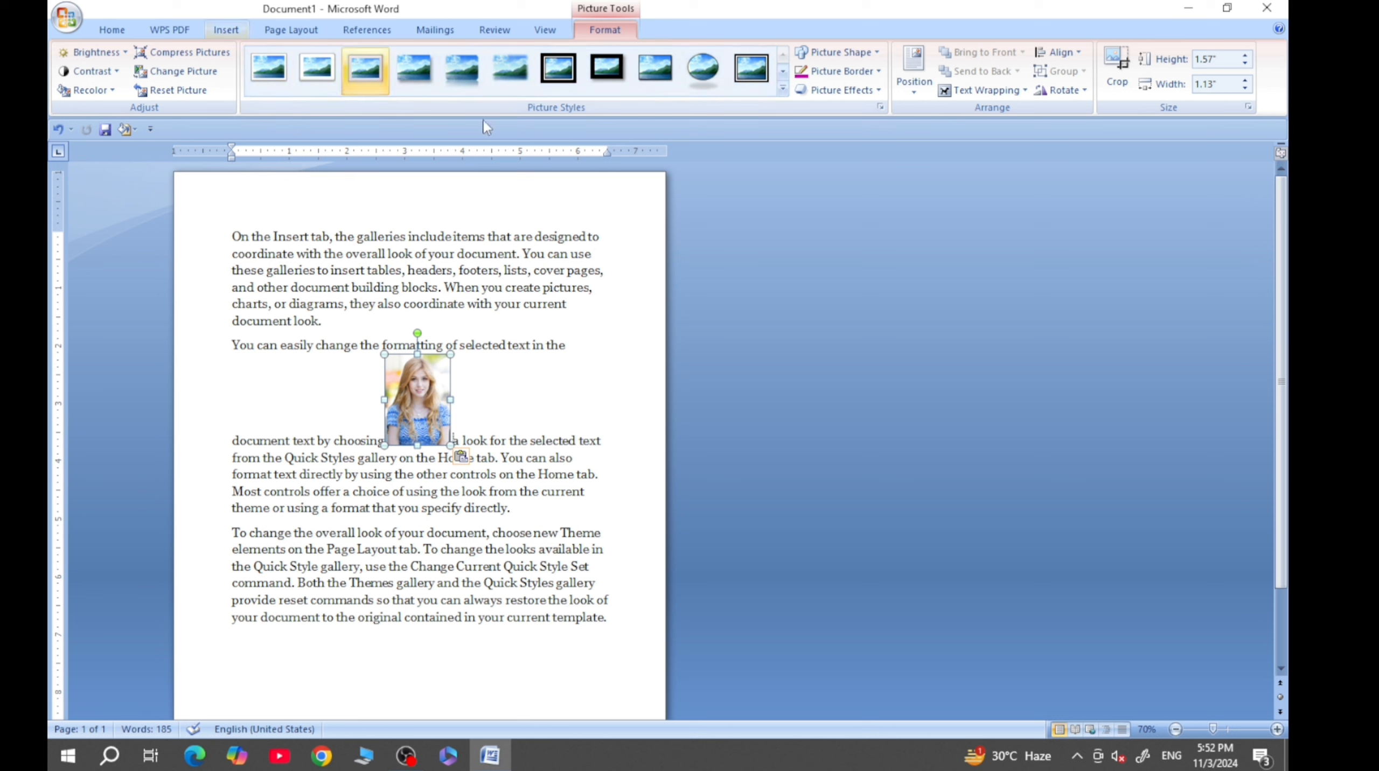
- Apply In Line with Text wrapping to the picture and switch it to Square wrapping
left_click(989, 91)
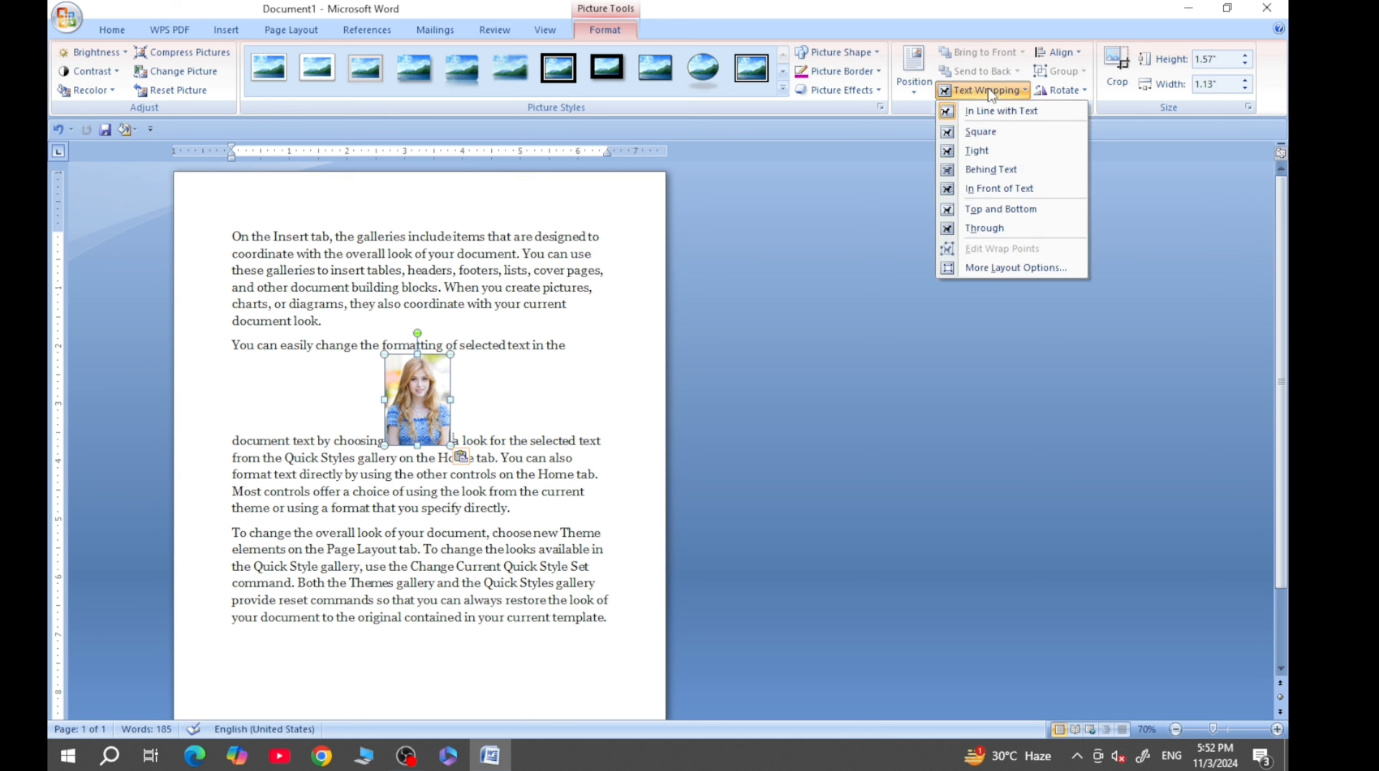
left_click(1003, 119)
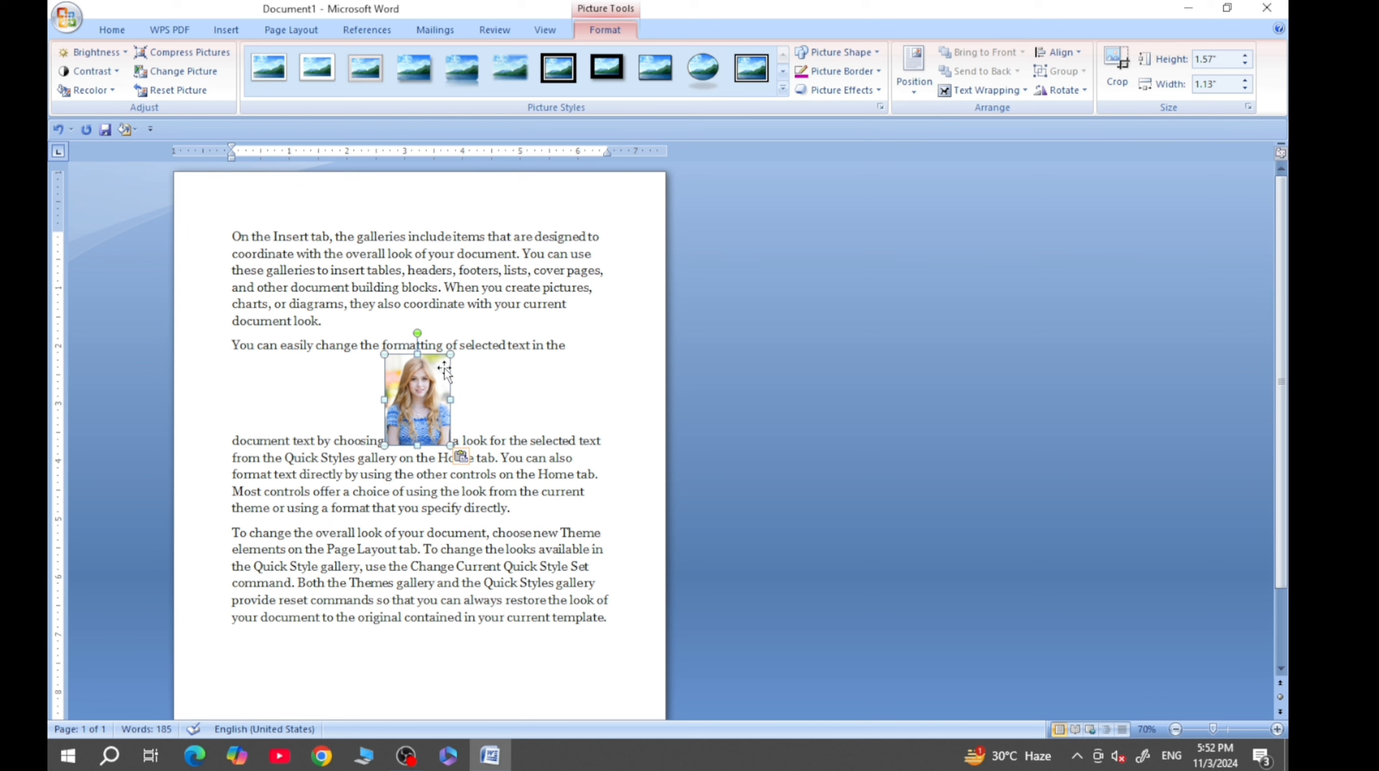
left_click(1019, 91)
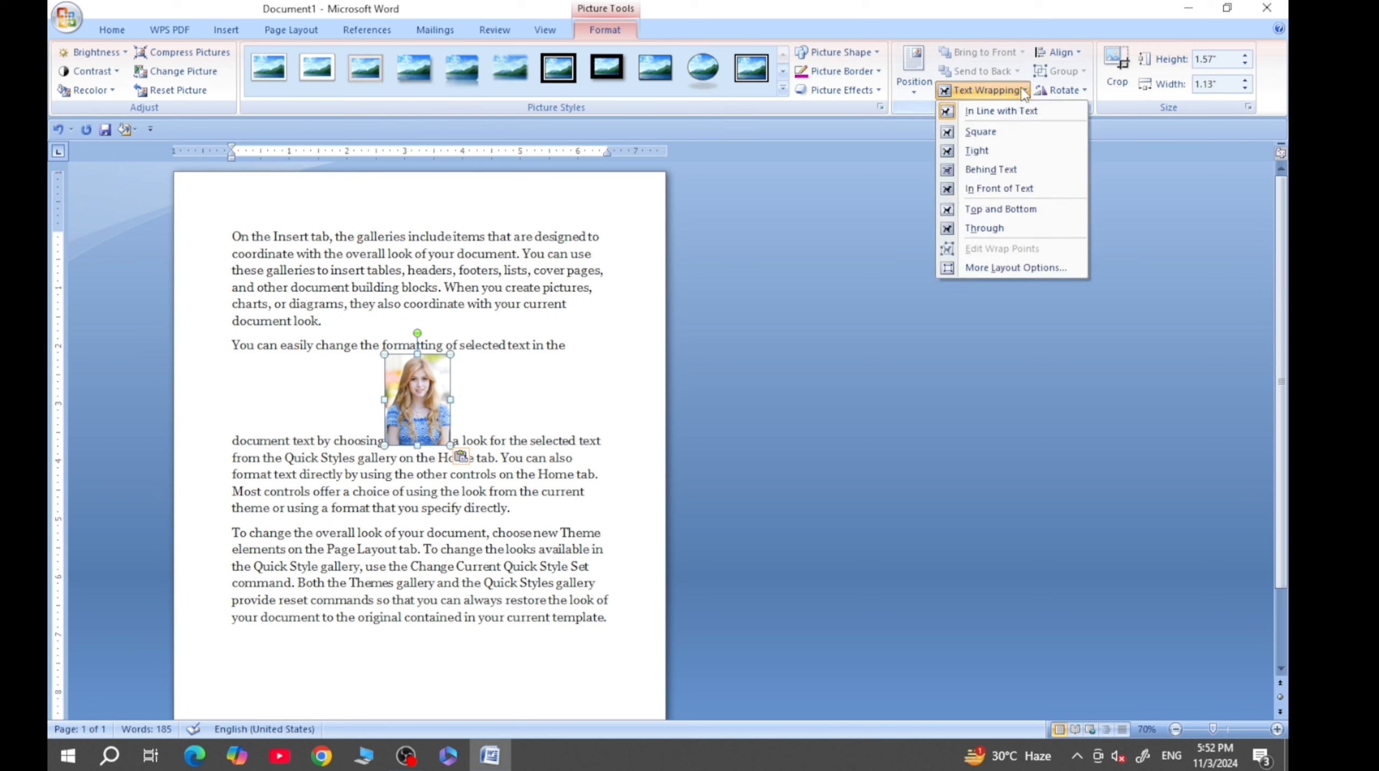
left_click(980, 132)
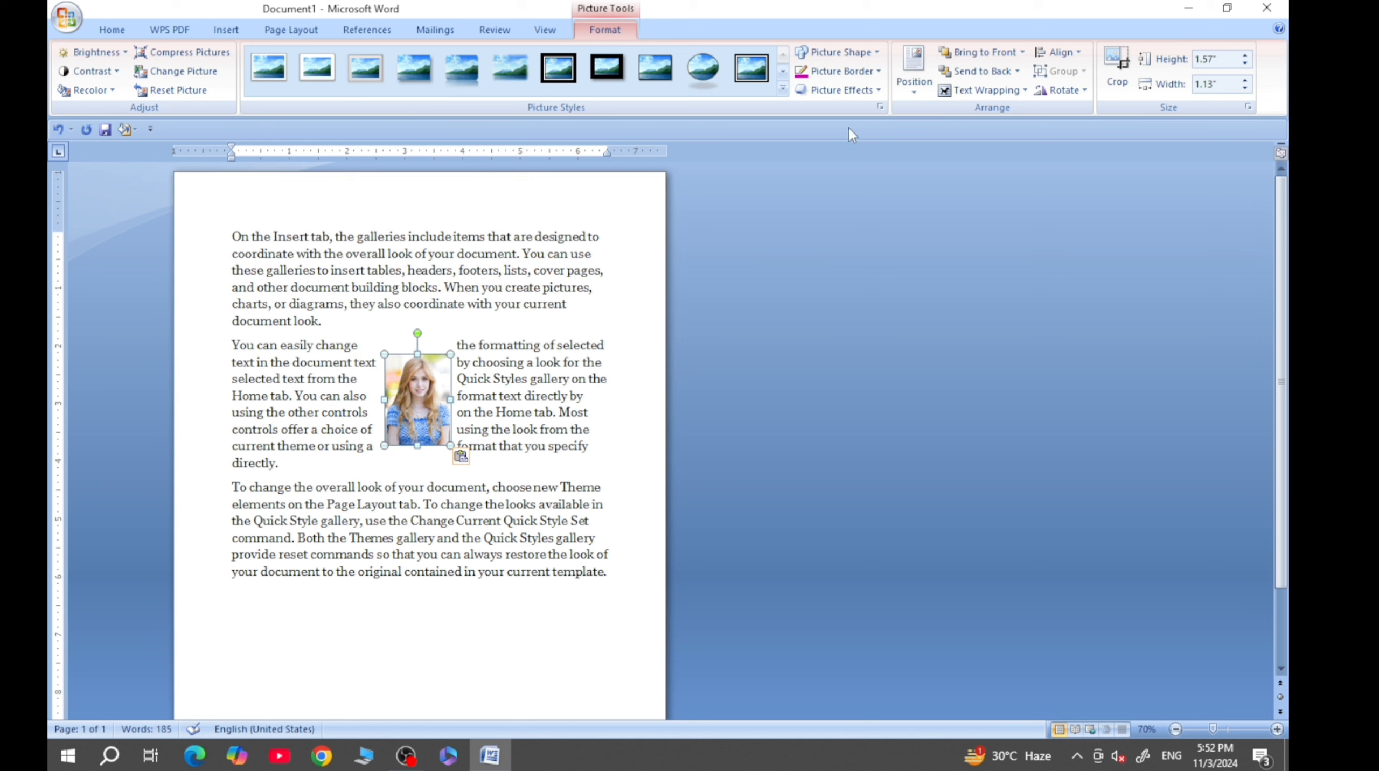
- Set the picture's text wrapping to Behind Text and bring it back in front of the text
left_click(1004, 92)
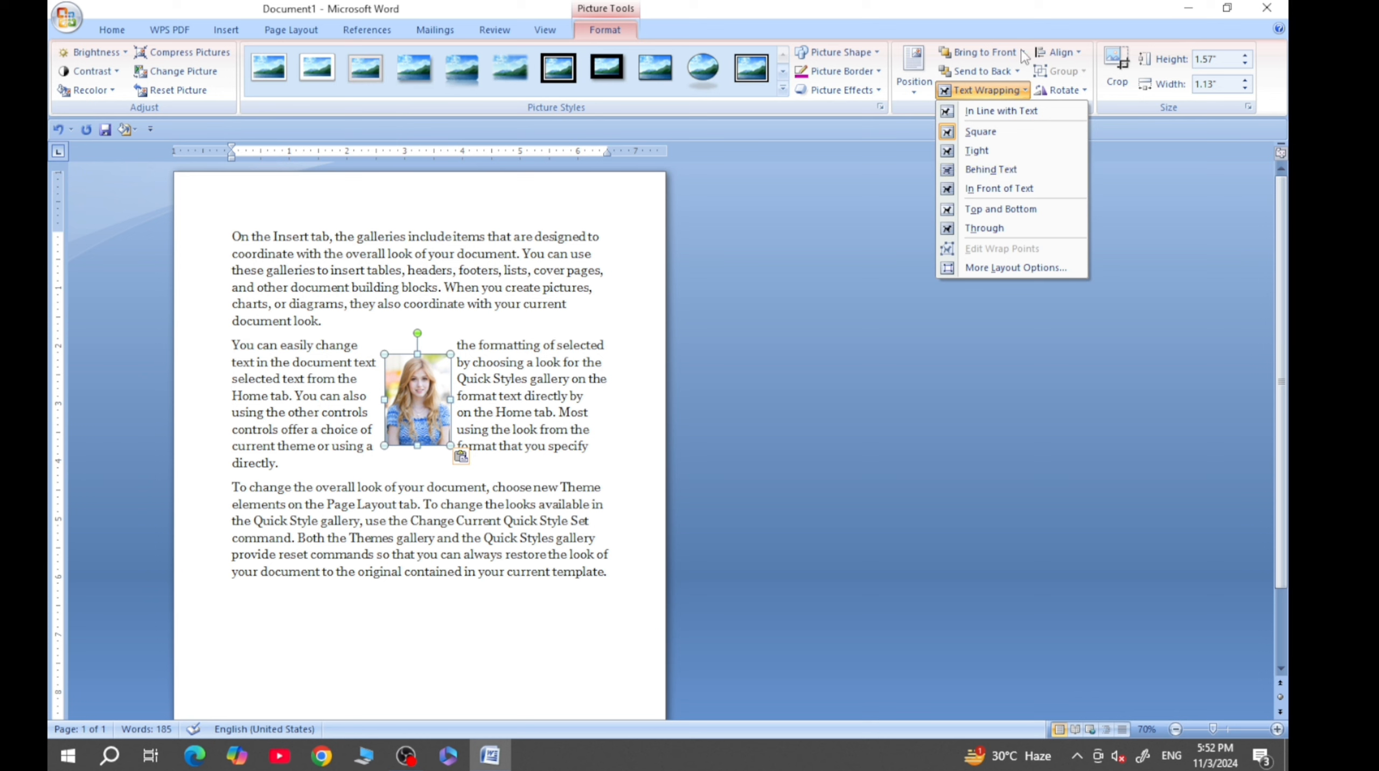
left_click(1006, 172)
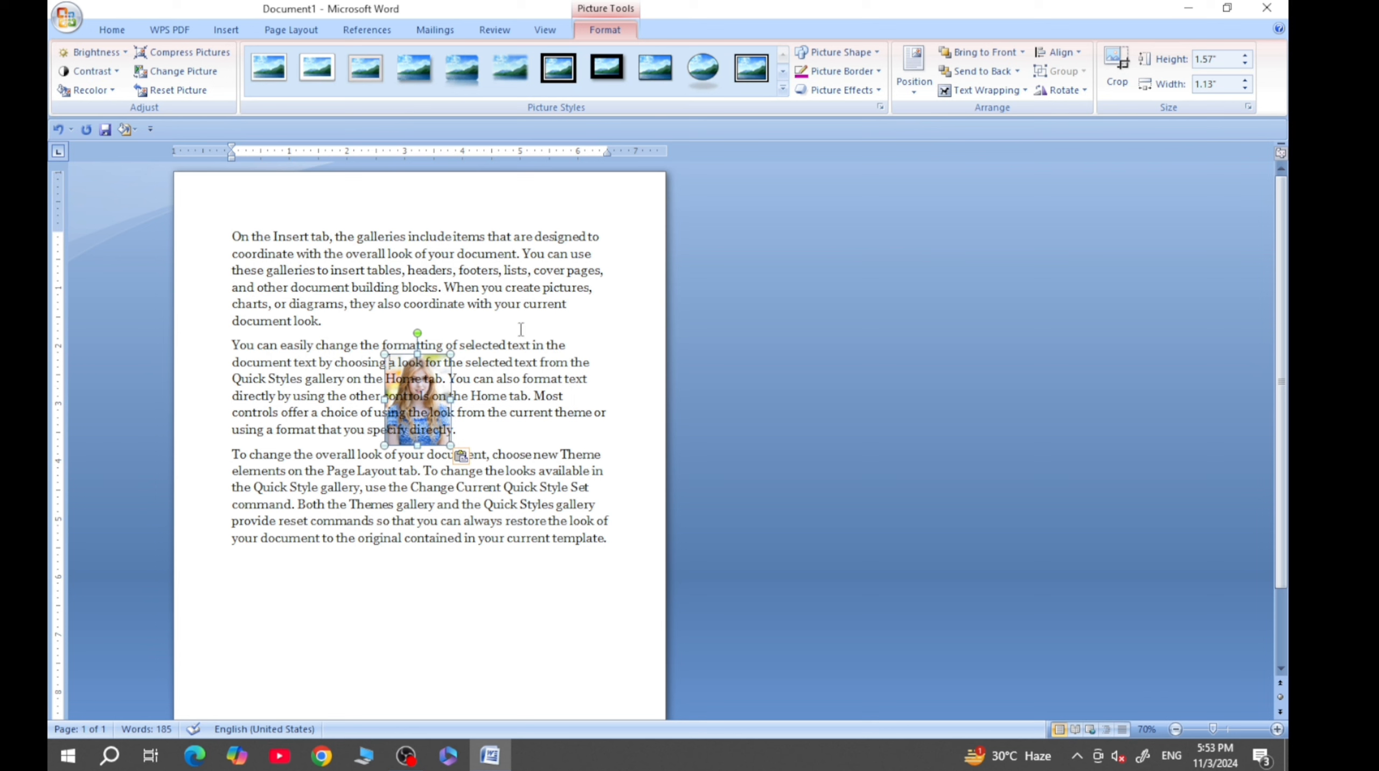
left_click(1023, 54)
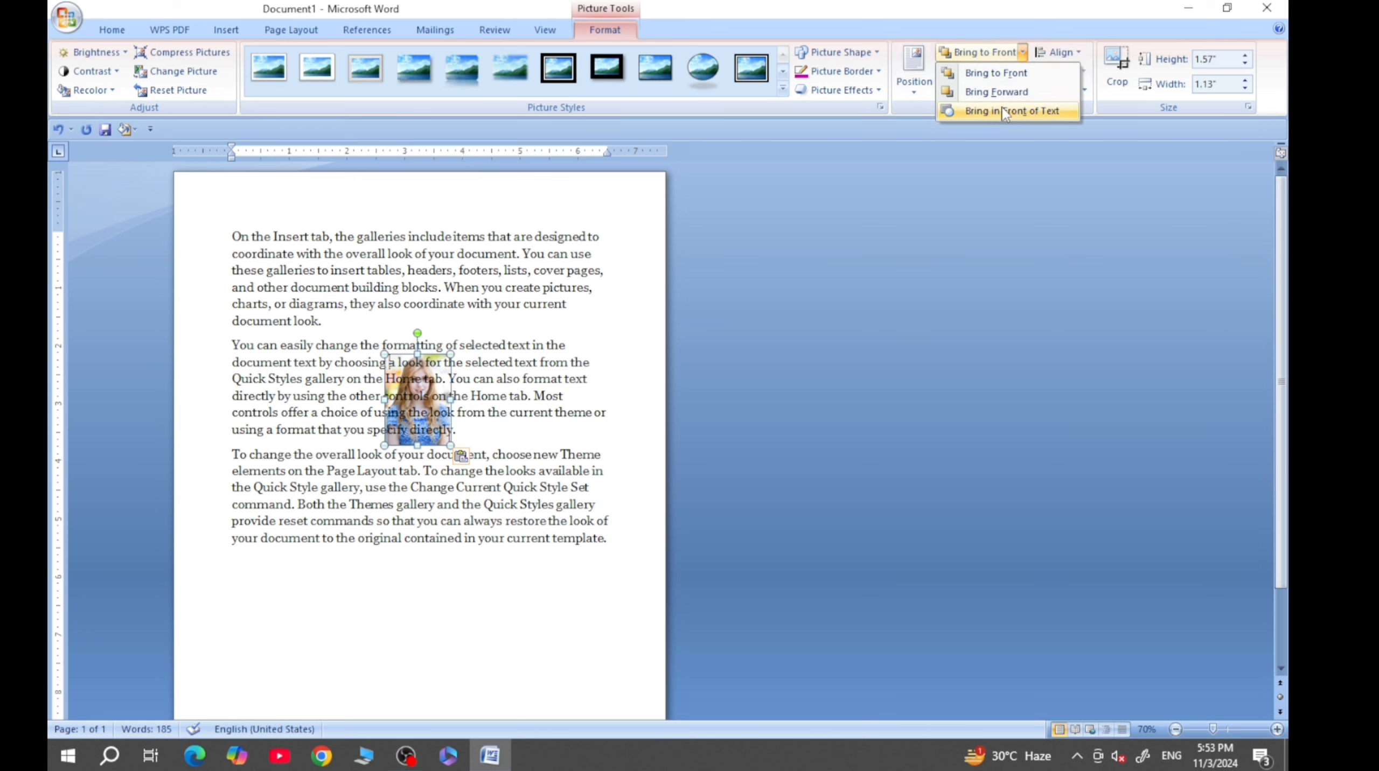
left_click(1003, 111)
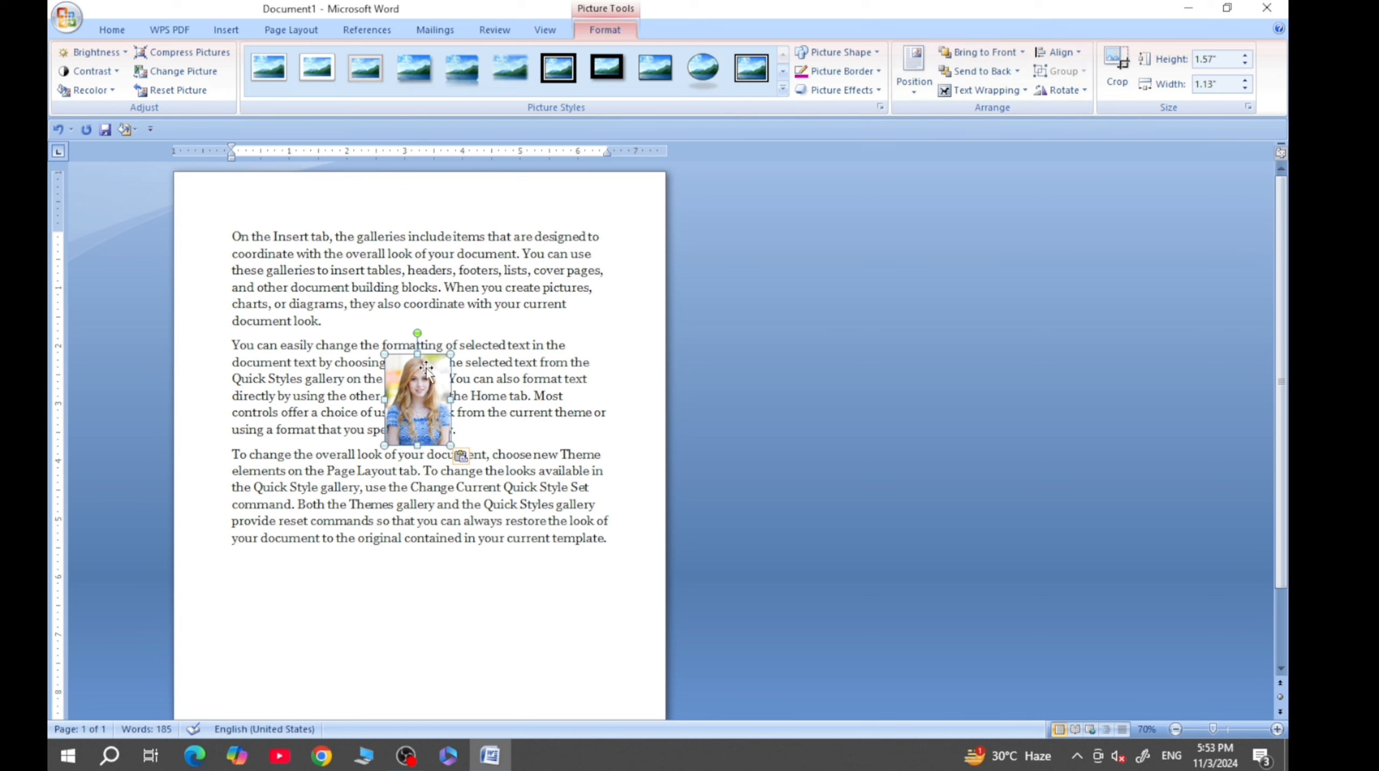
- Send the picture behind the text and choose Behind Text as its wrapping
left_click(1018, 71)
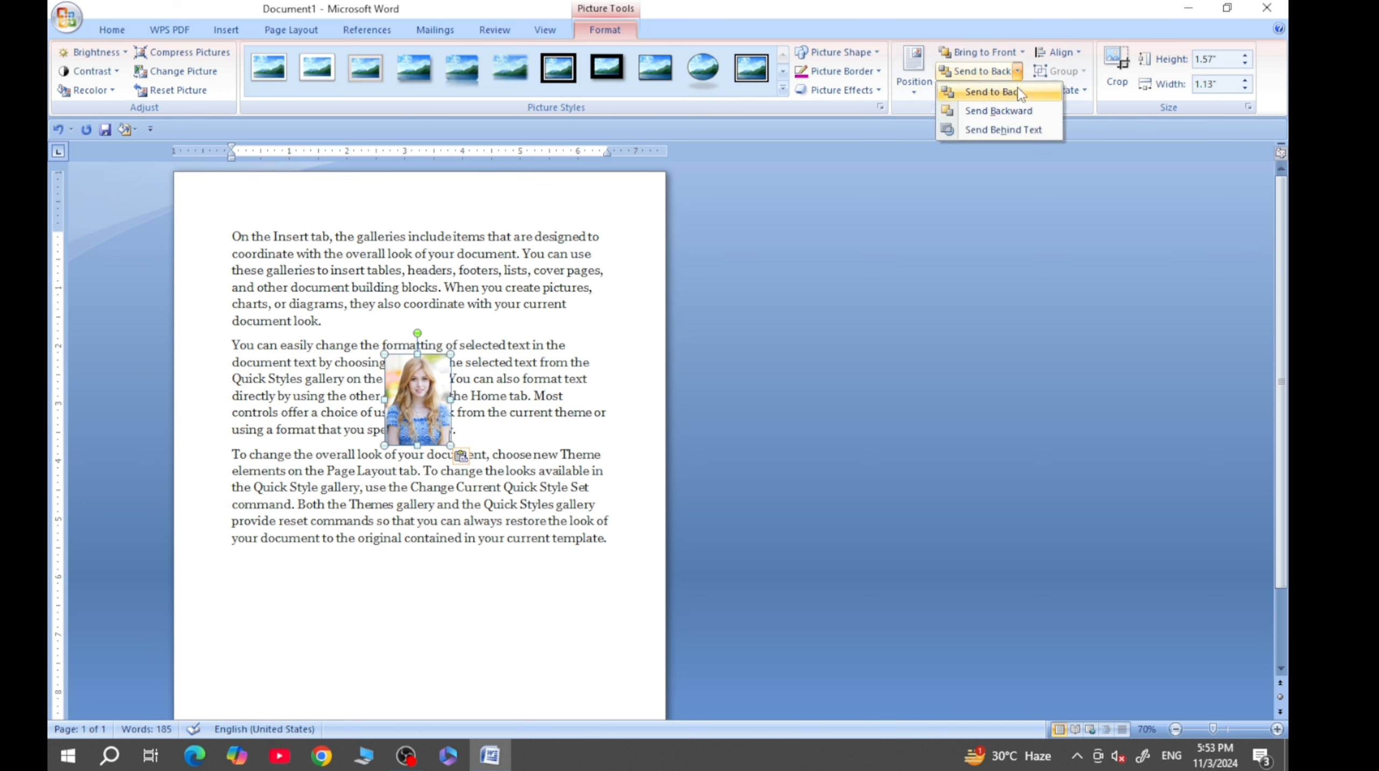
left_click(1006, 131)
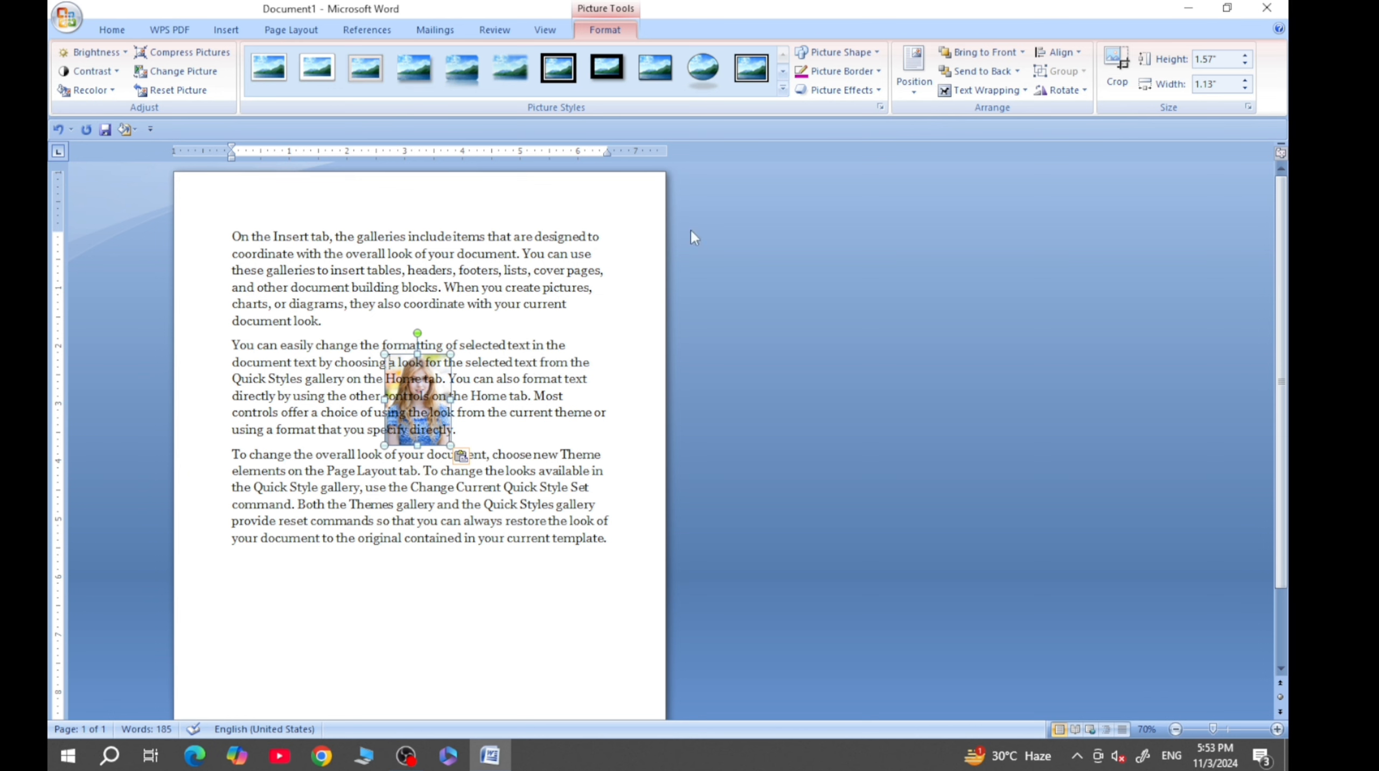
left_click(1024, 90)
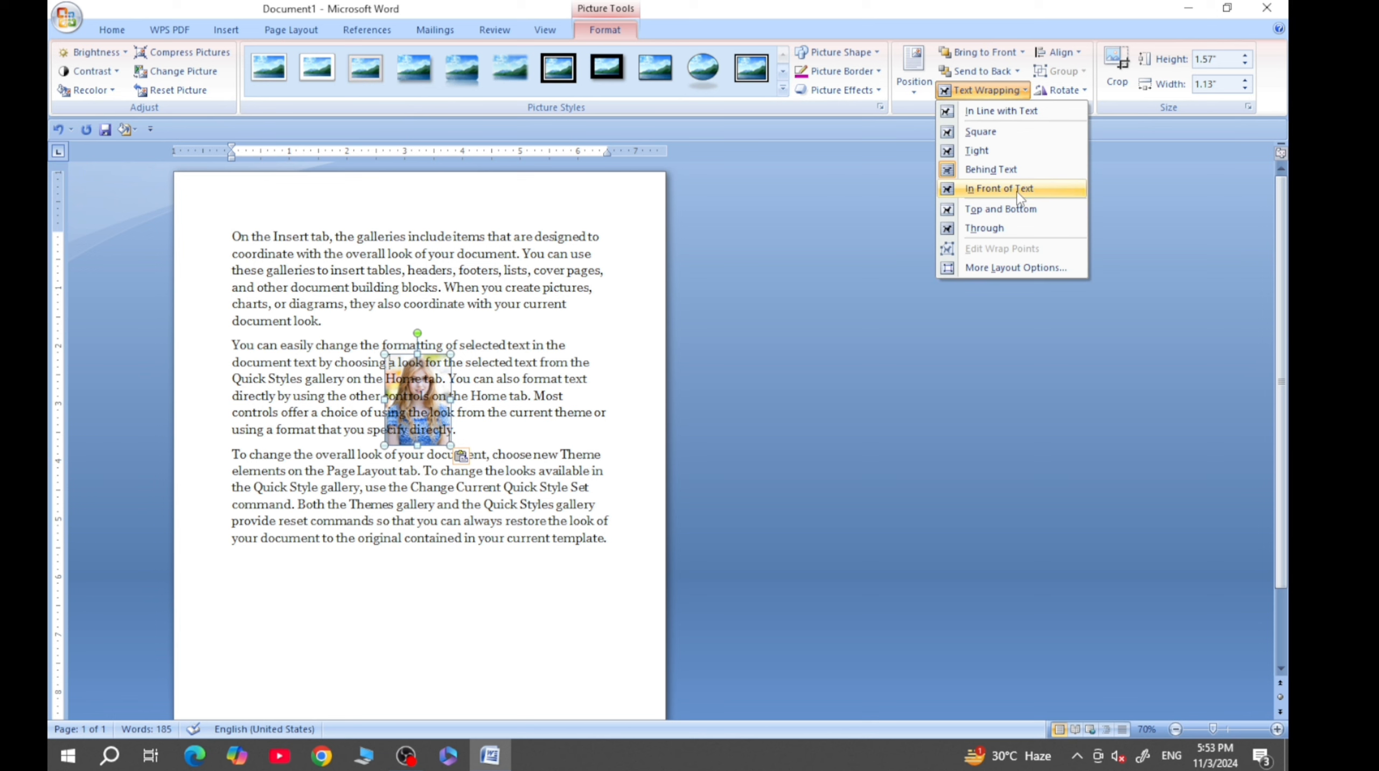
left_click(990, 169)
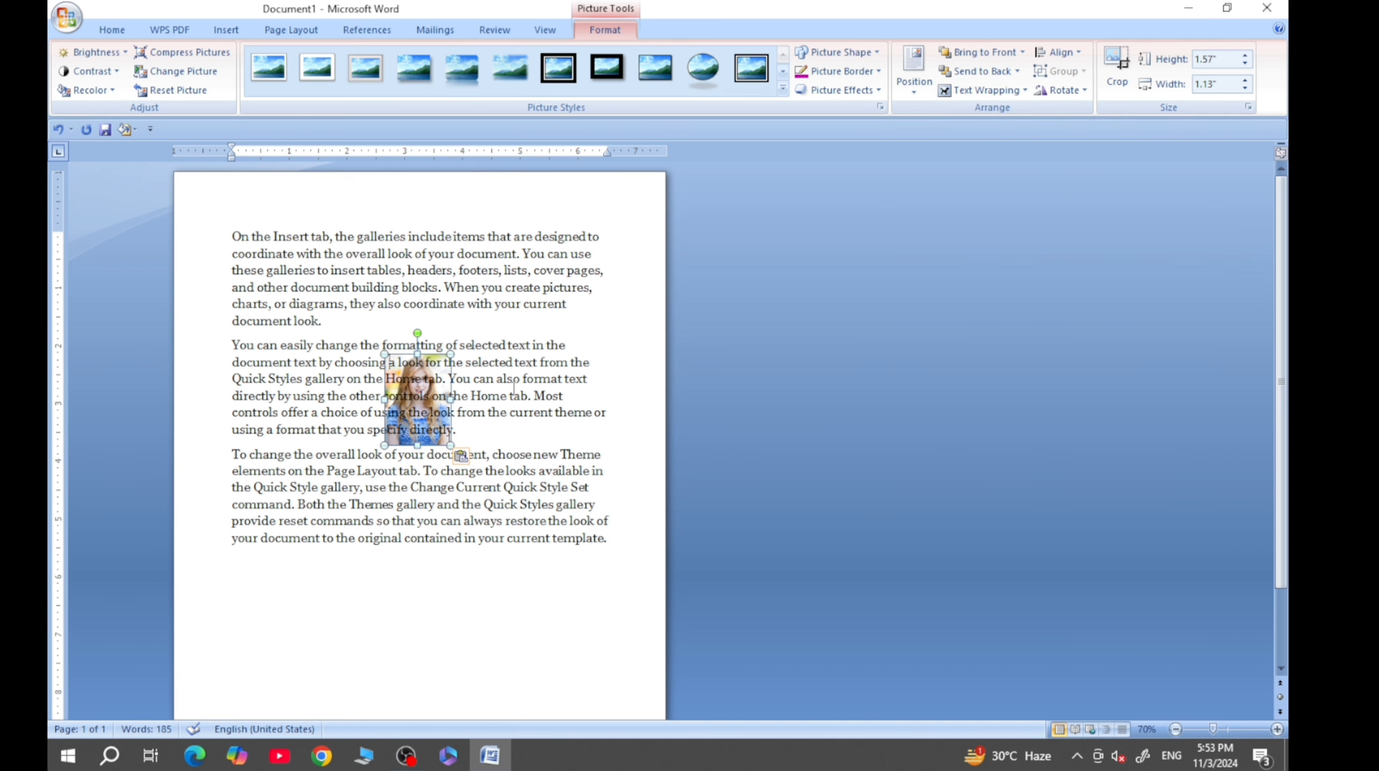
- Try to select the picture behind the second paragraph directly through the text
left_click(508, 364)
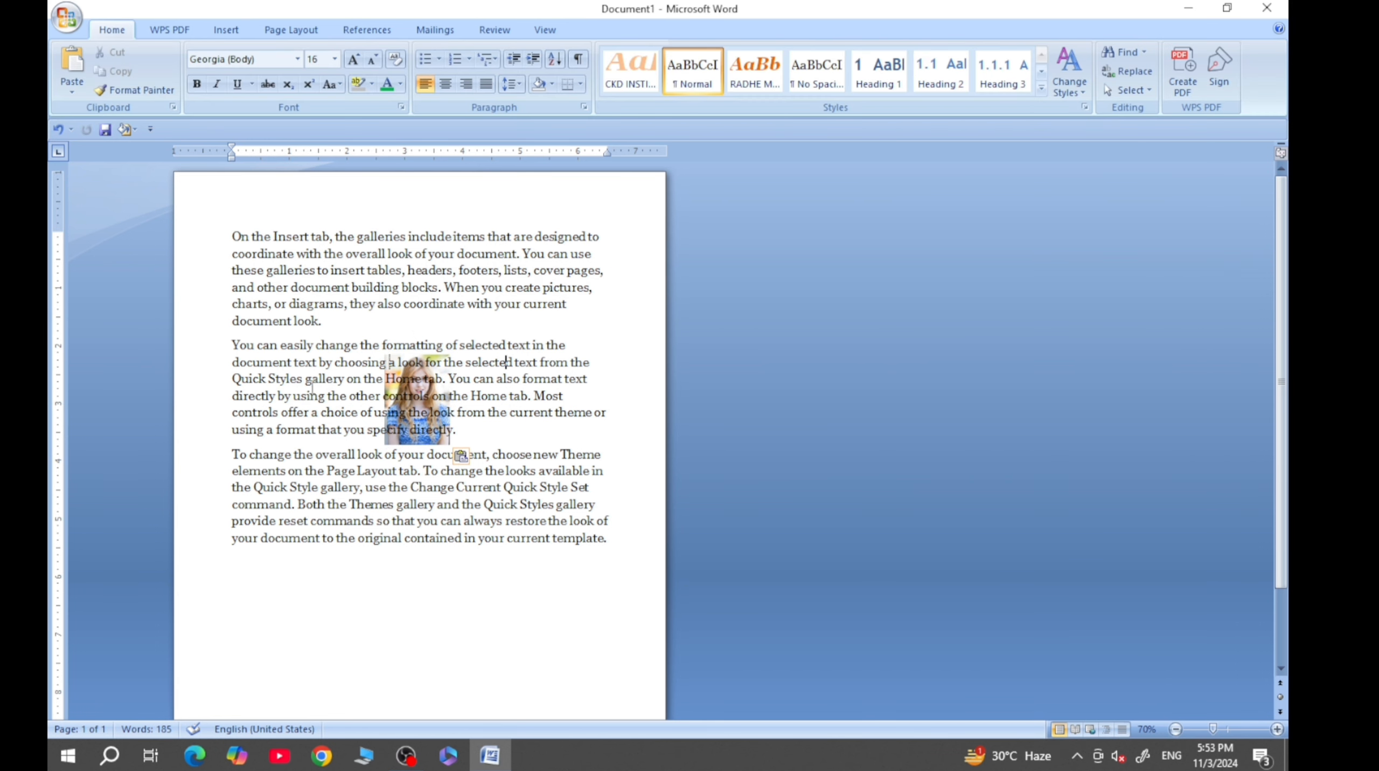
left_click_drag(344, 377, 410, 439)
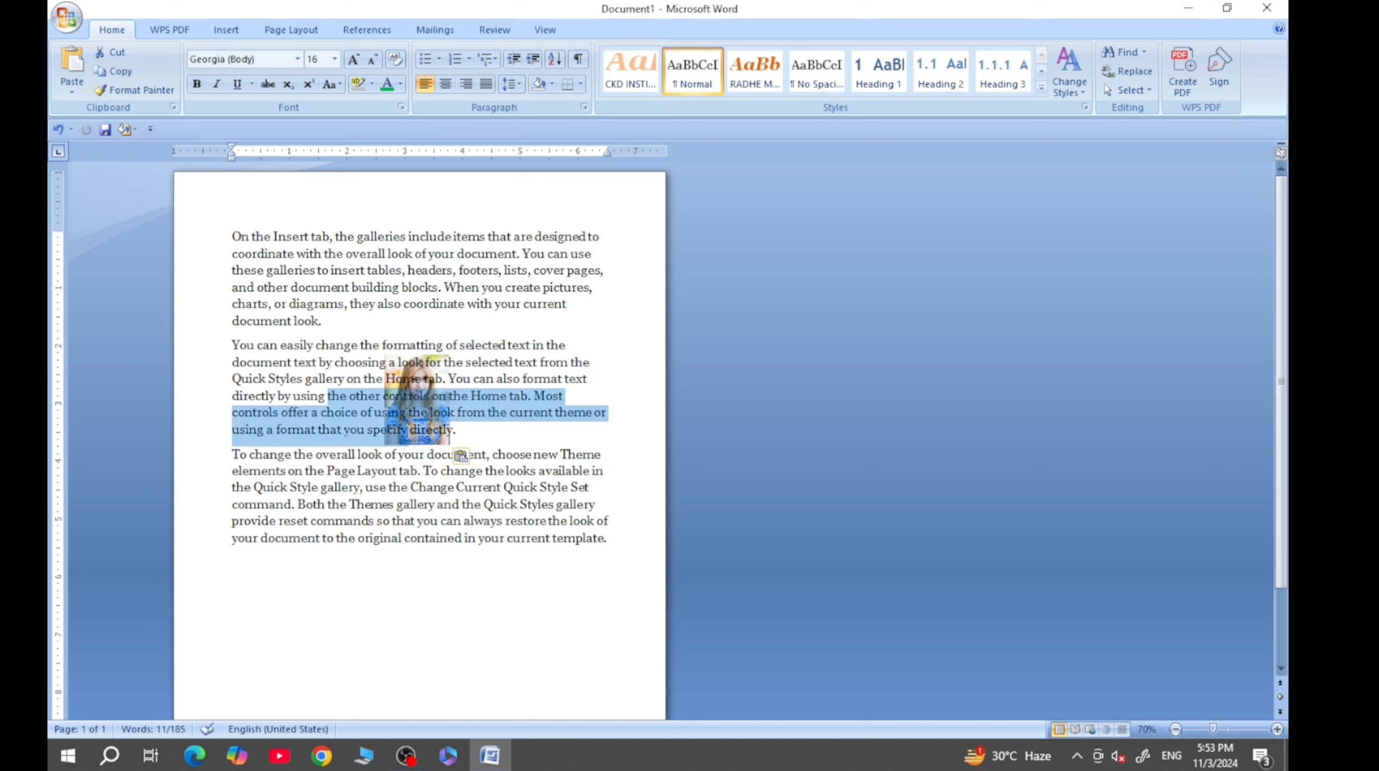
left_click(460, 456)
left_click(377, 366)
left_click(417, 363)
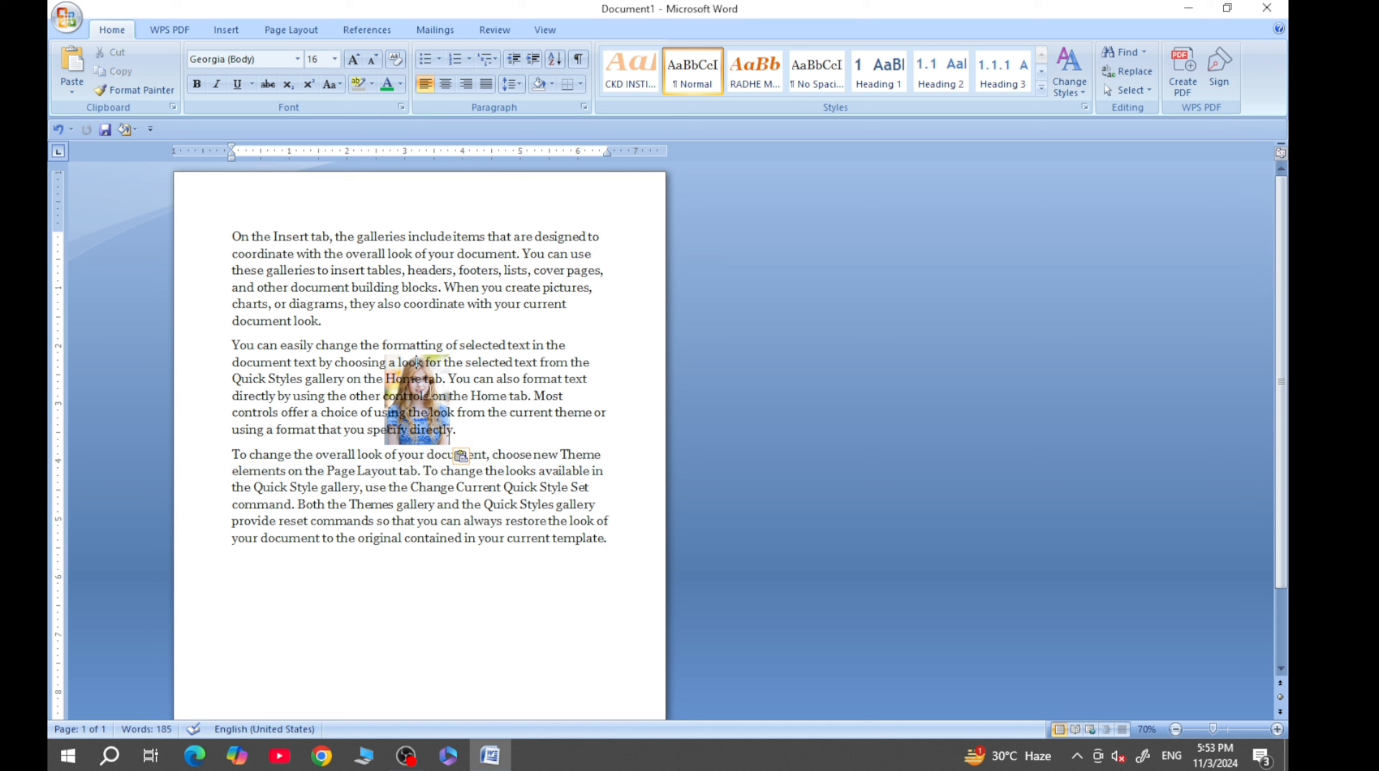
left_click_drag(417, 432, 421, 440)
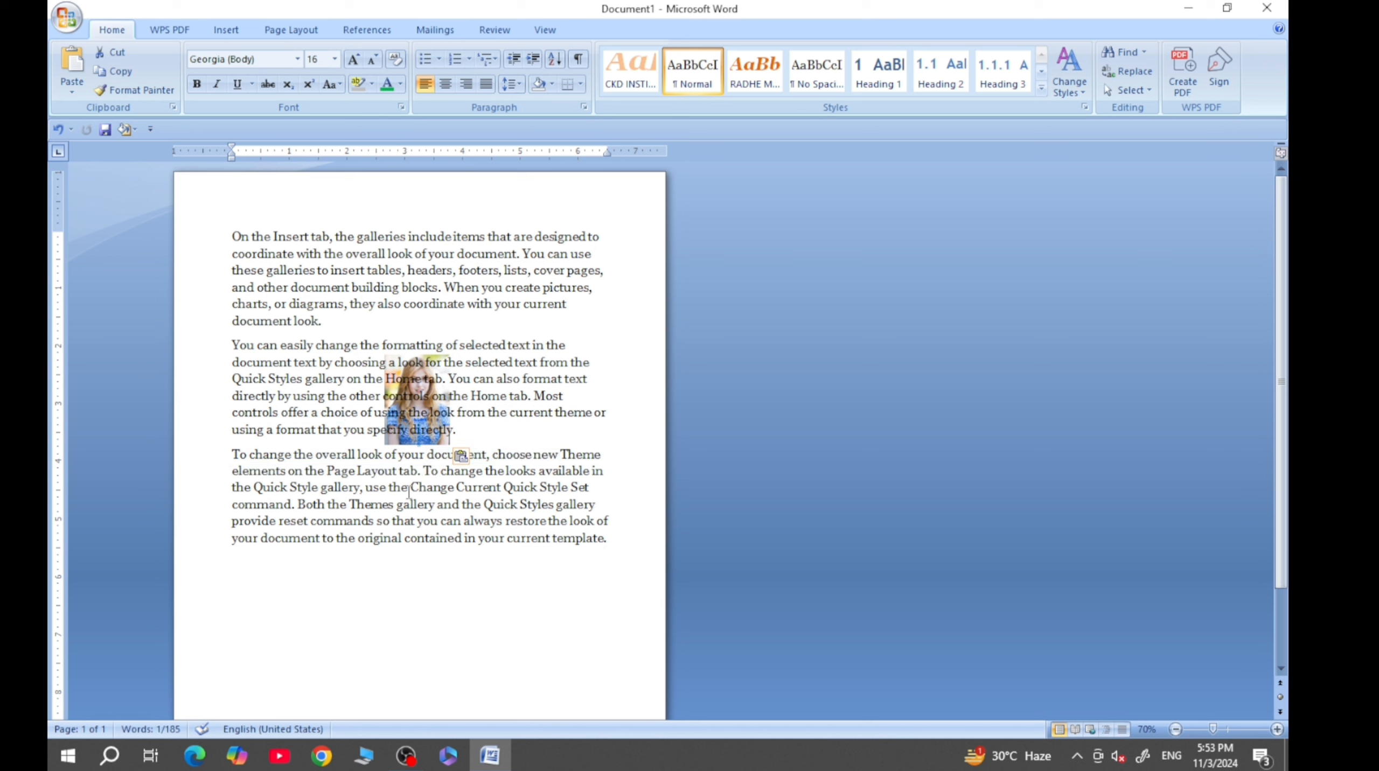
left_click(377, 393)
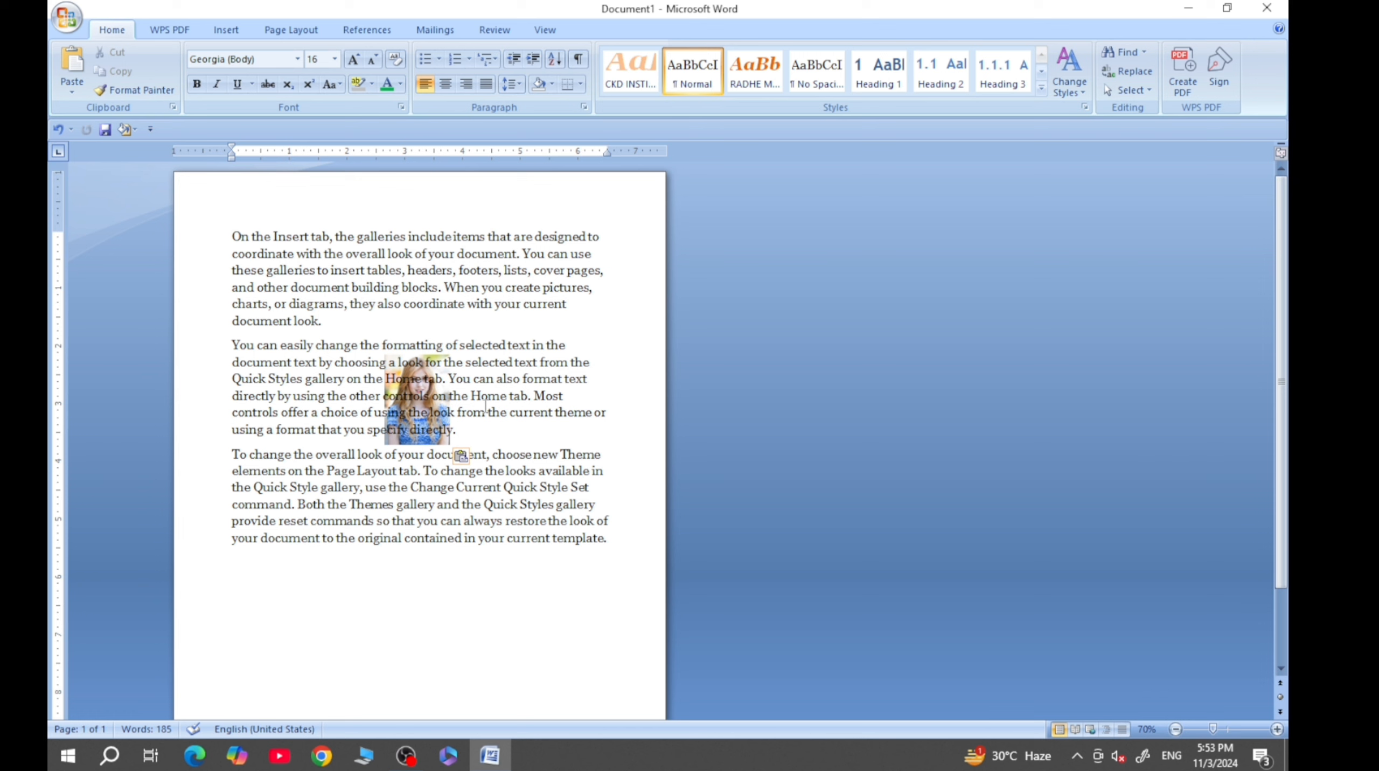
left_click(447, 346)
left_click_drag(375, 395, 446, 404)
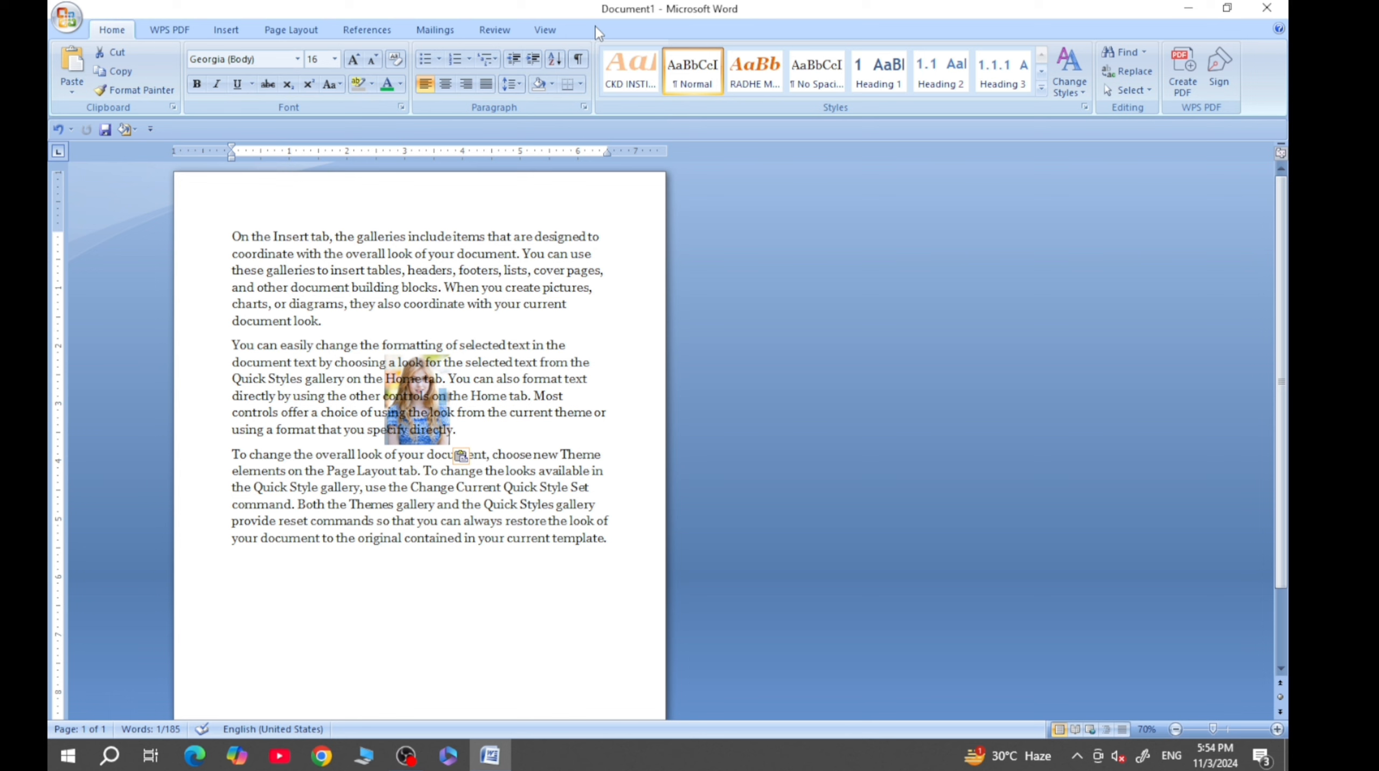
left_click(436, 412)
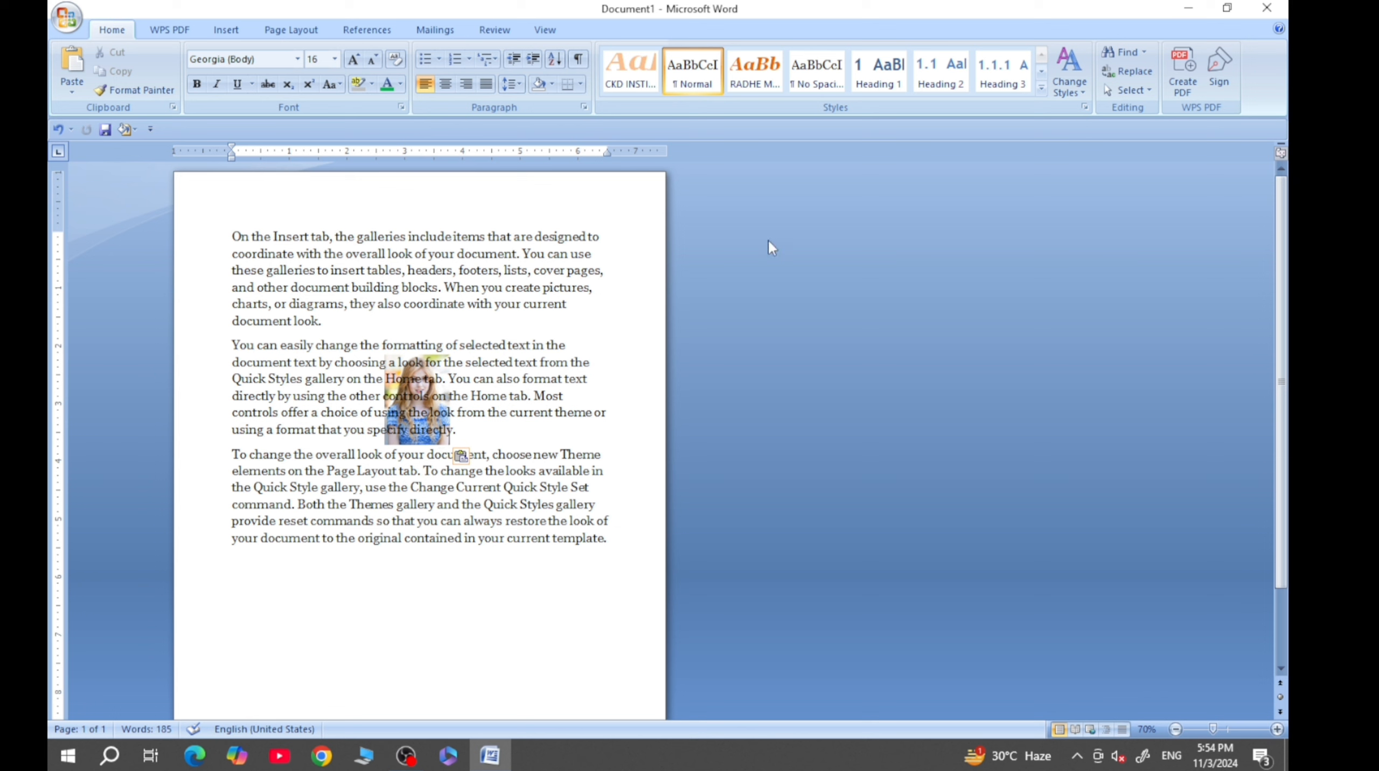
- Turn on Select Objects and move the picture from behind the second paragraph to below the last paragraph
left_click(1149, 91)
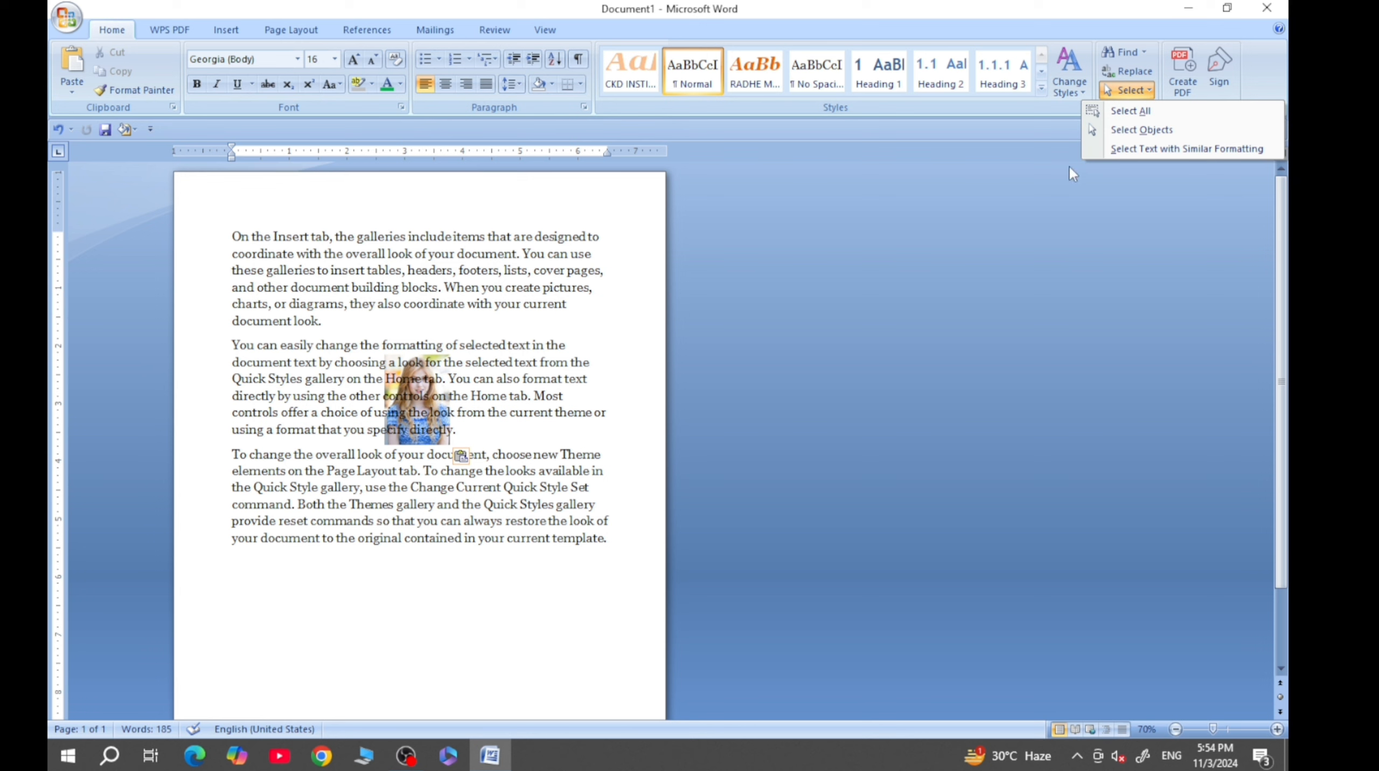
left_click(1134, 130)
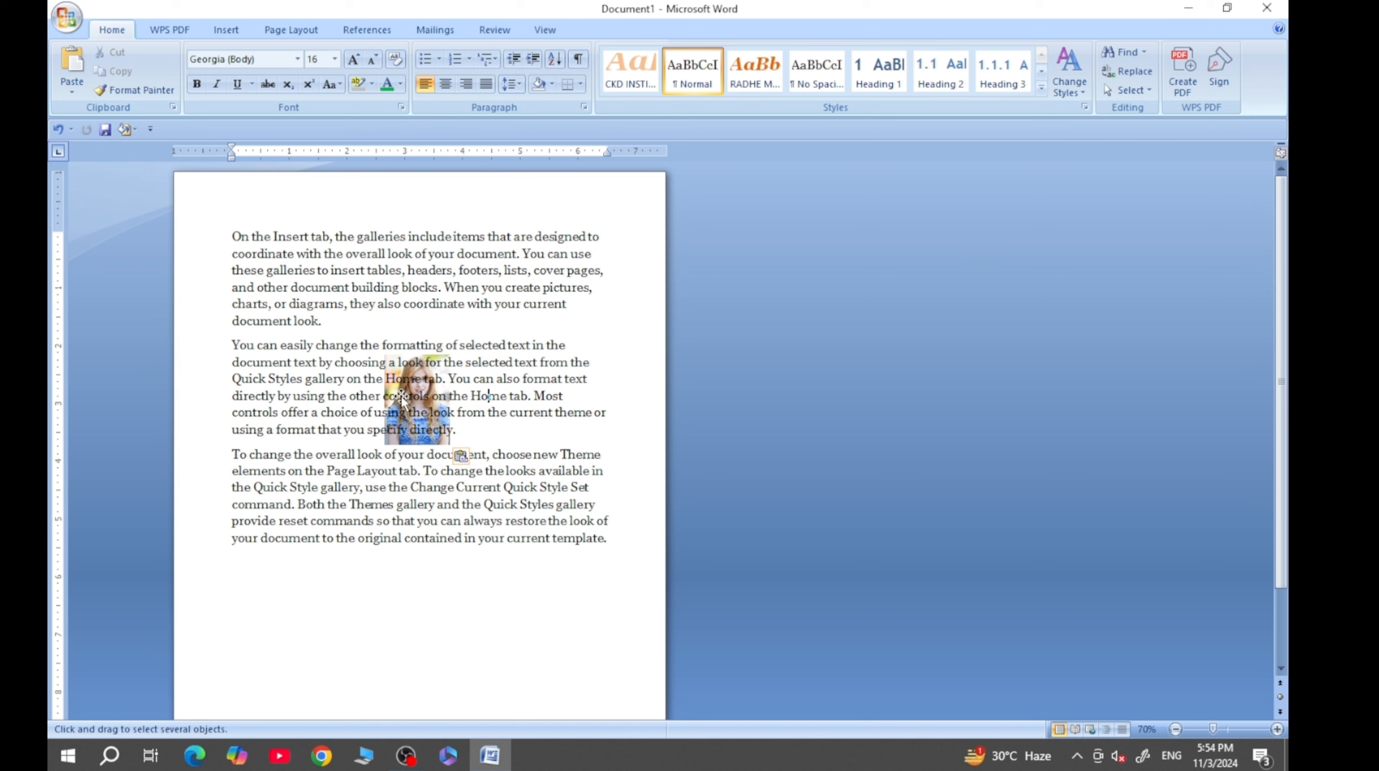
left_click_drag(401, 397, 370, 612)
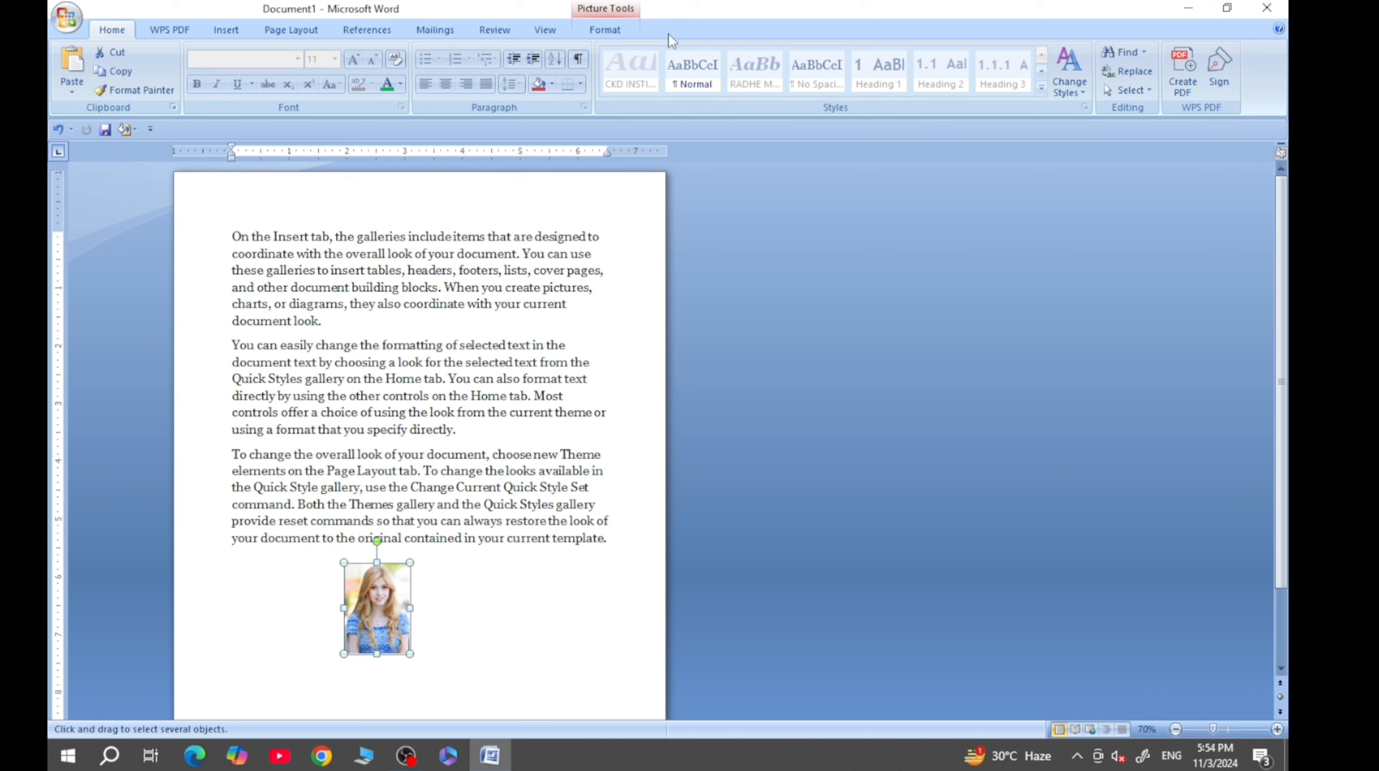
- Move the picture back onto the second paragraph and apply Behind Text wrapping
left_click(613, 33)
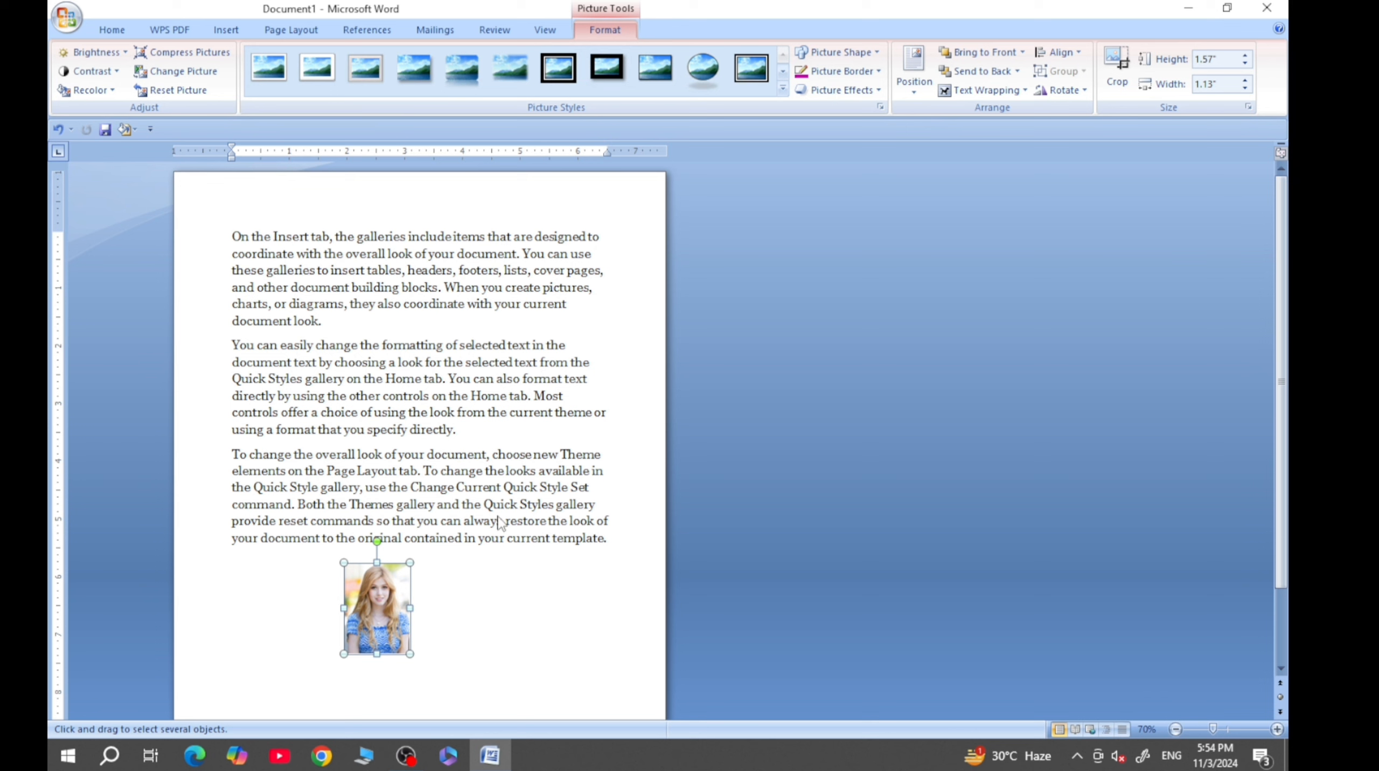
left_click_drag(367, 615, 411, 393)
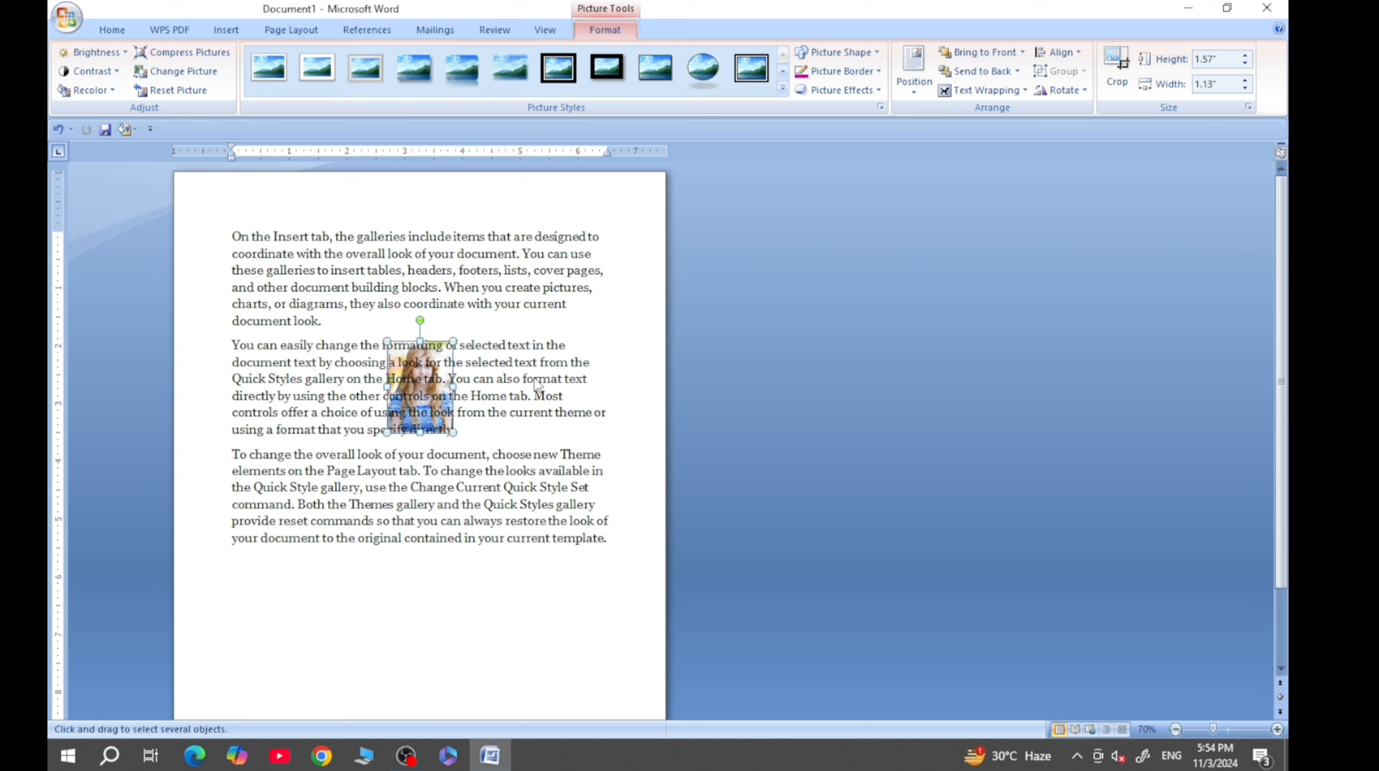
left_click(1015, 90)
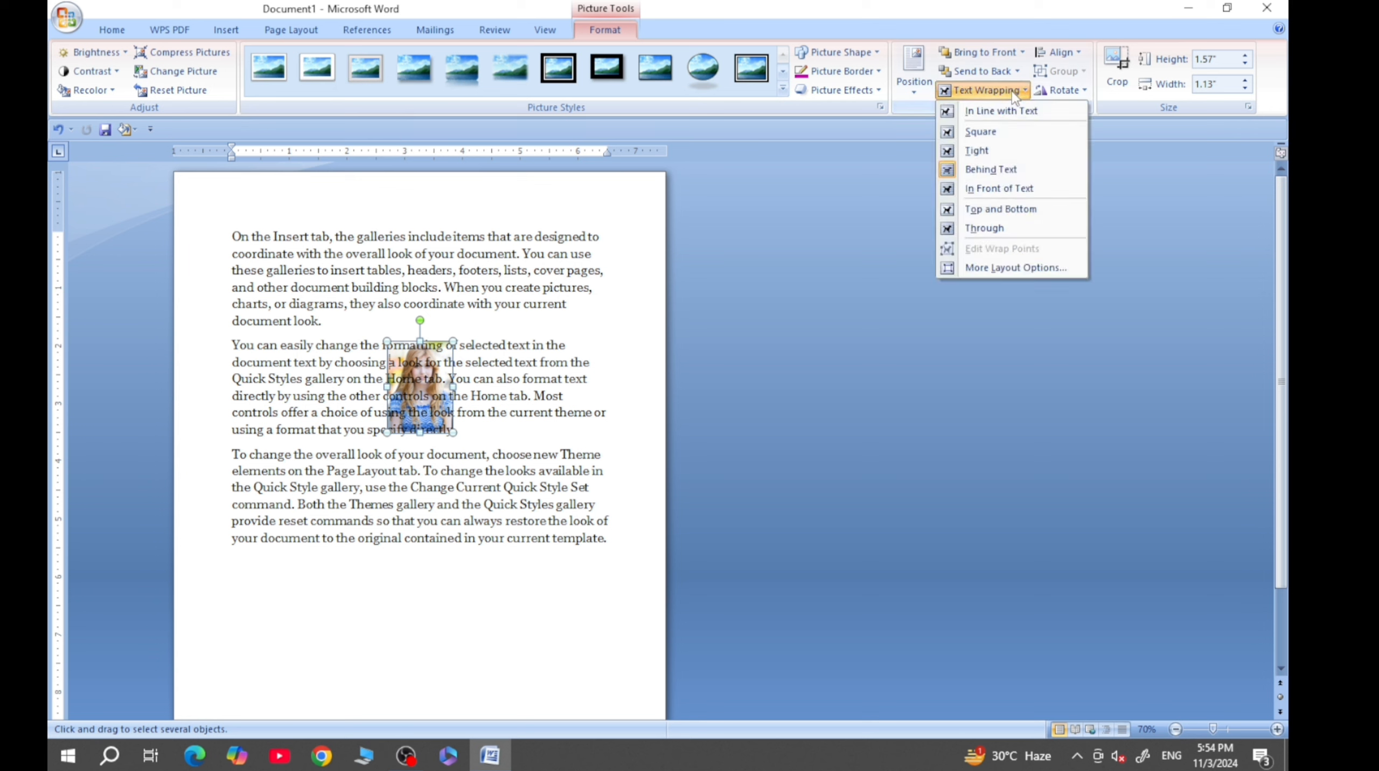
left_click(1002, 170)
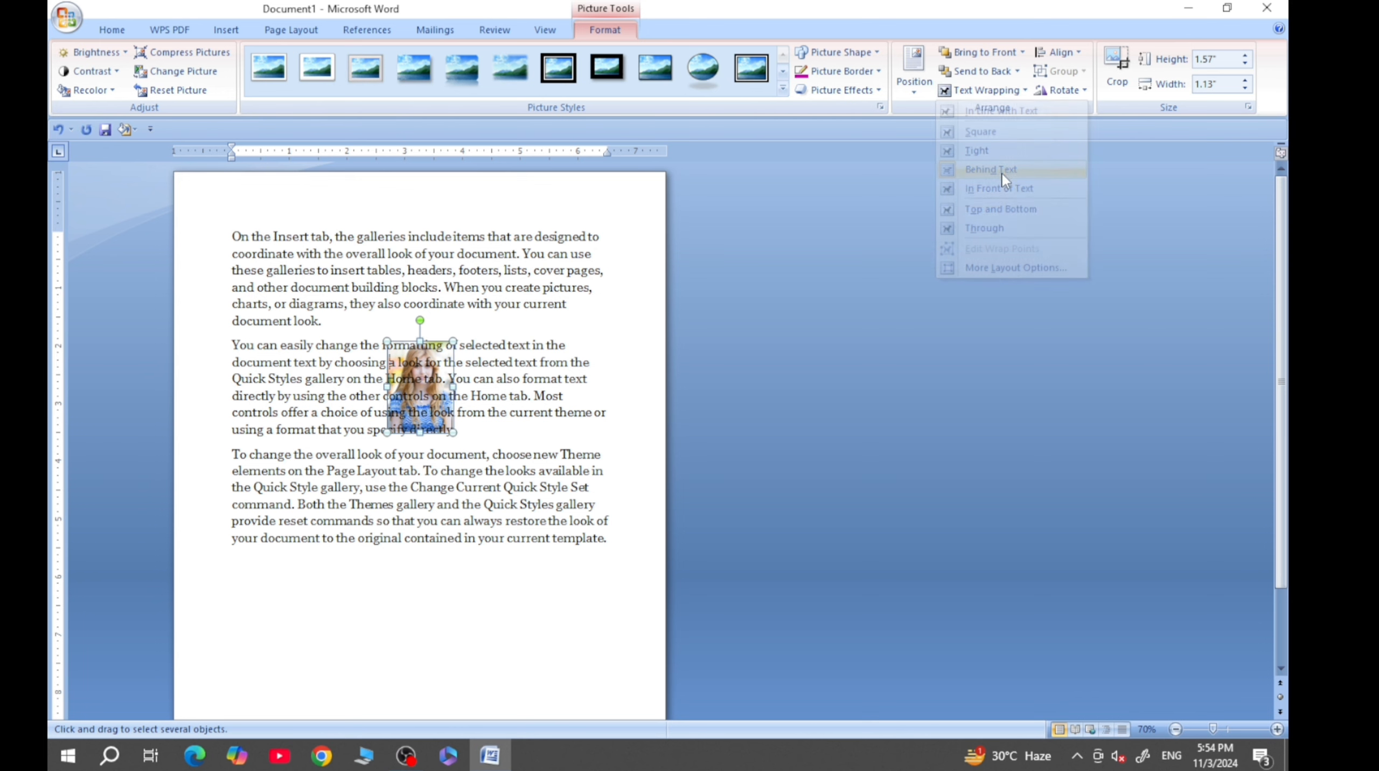
- Set the picture's text wrapping to In Front of Text and shift it slightly left over the second paragraph
left_click(1000, 92)
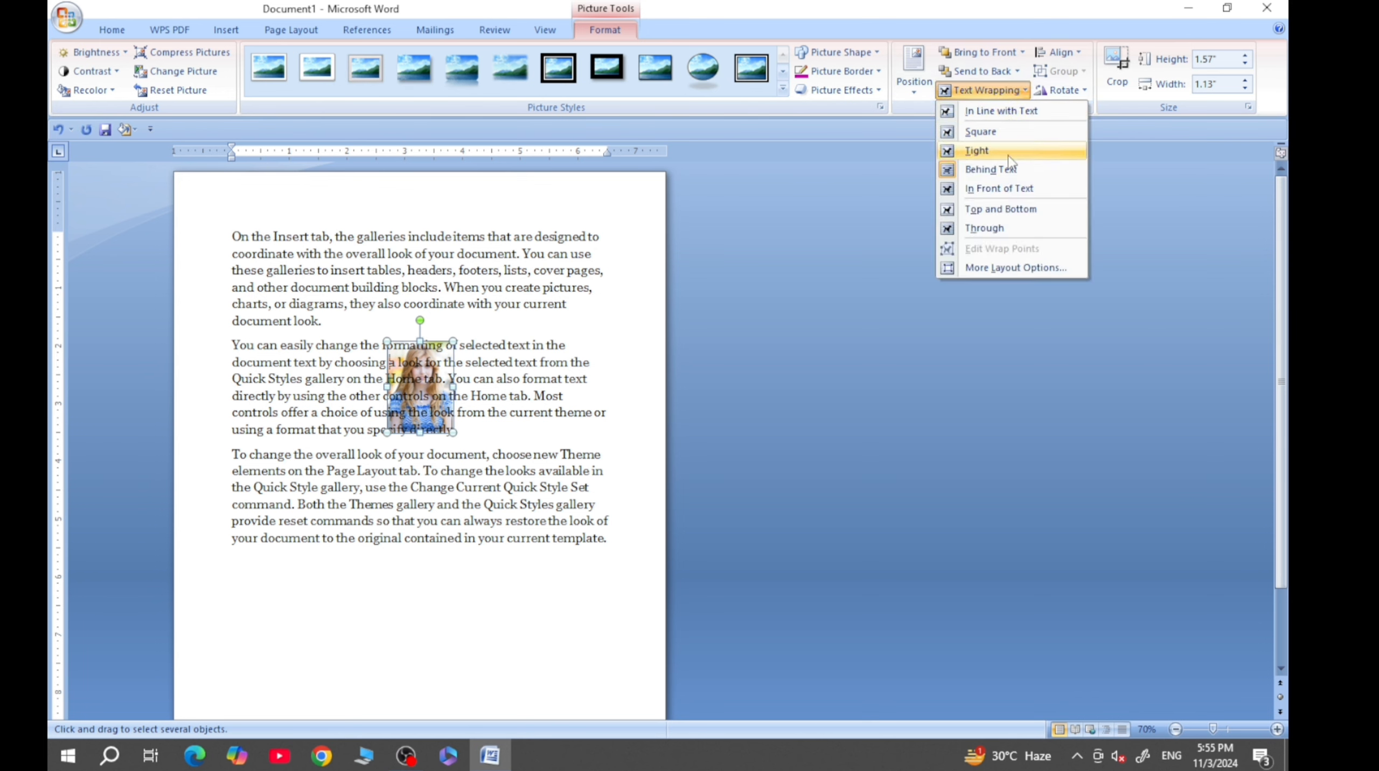
left_click(988, 190)
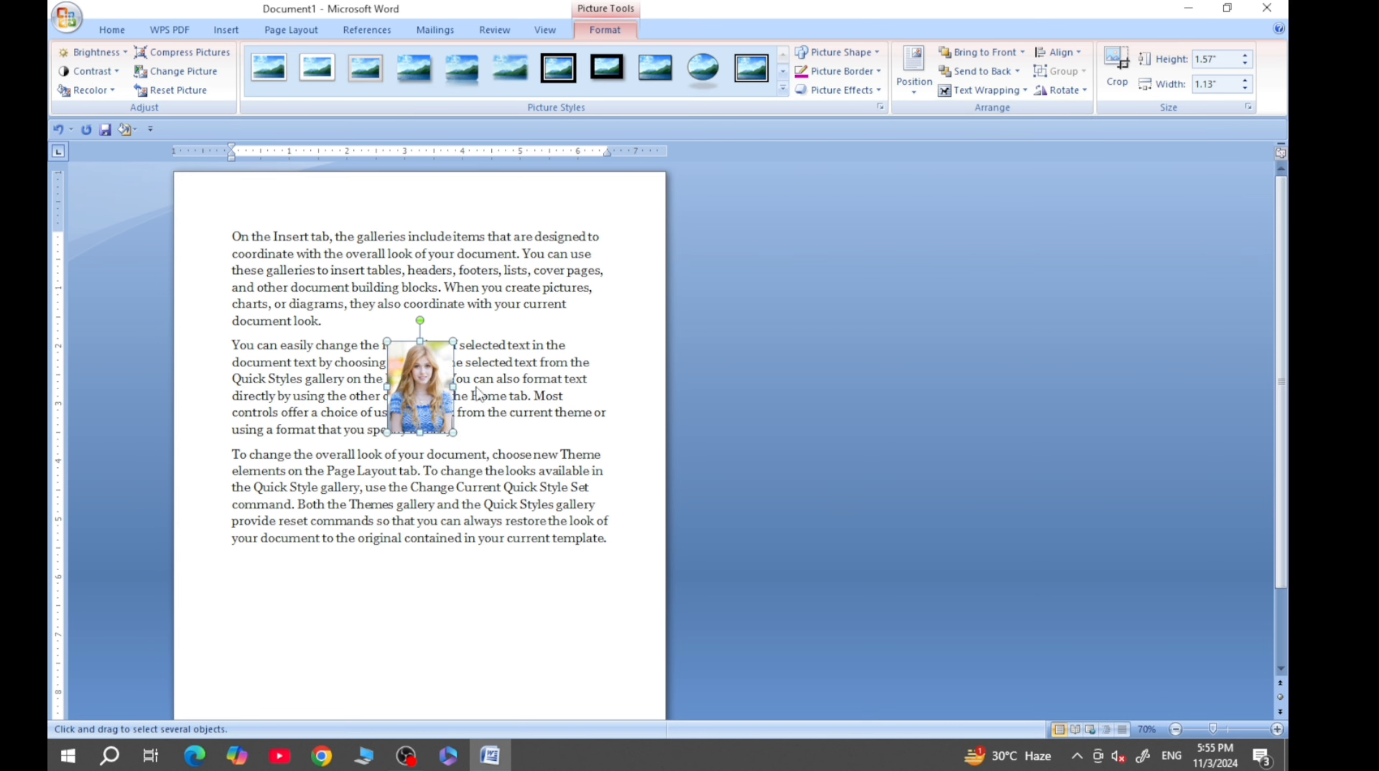
mouse_move(414, 377)
left_mouse_down()
mouse_move(350, 394)
mouse_move(391, 376)
left_mouse_up()
- Switch the picture's wrapping to Behind Text and back to In Front of Text
left_click(983, 90)
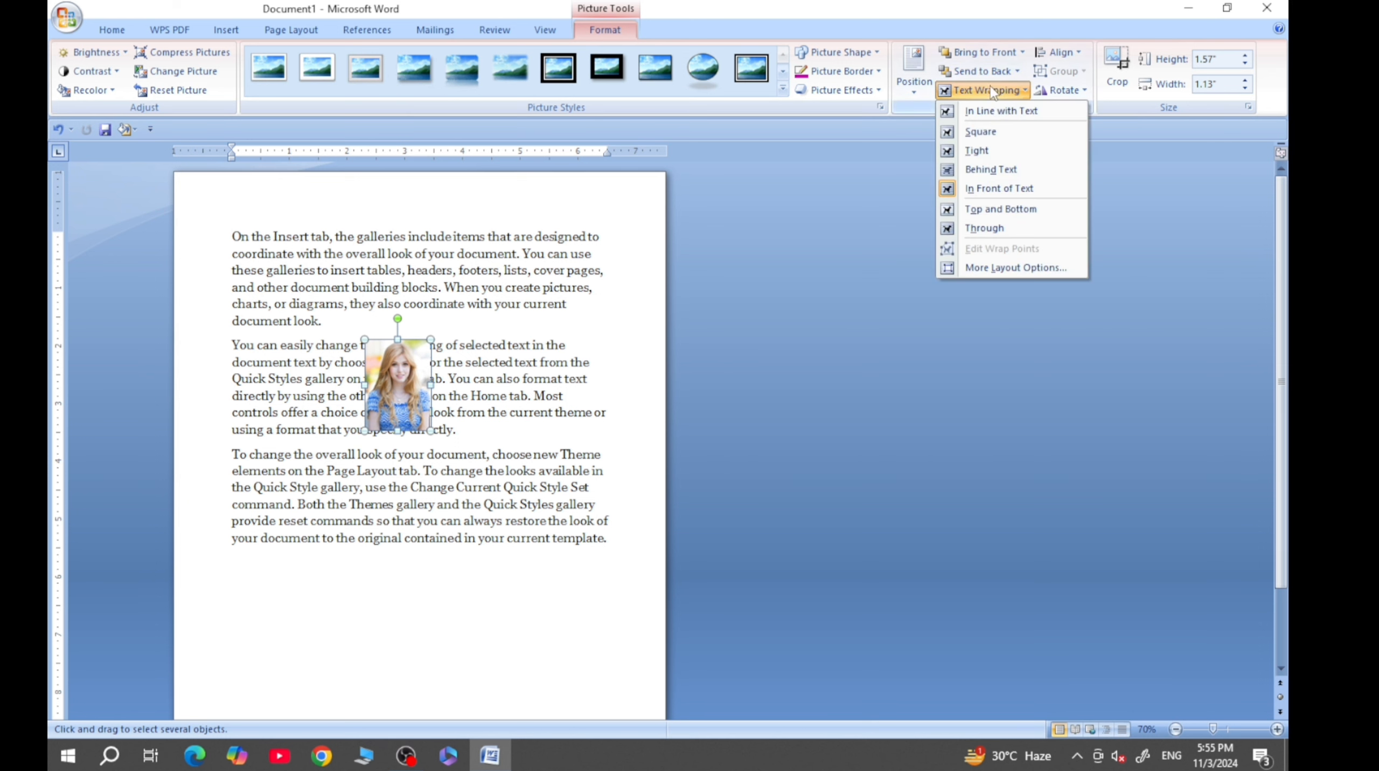
left_click(994, 170)
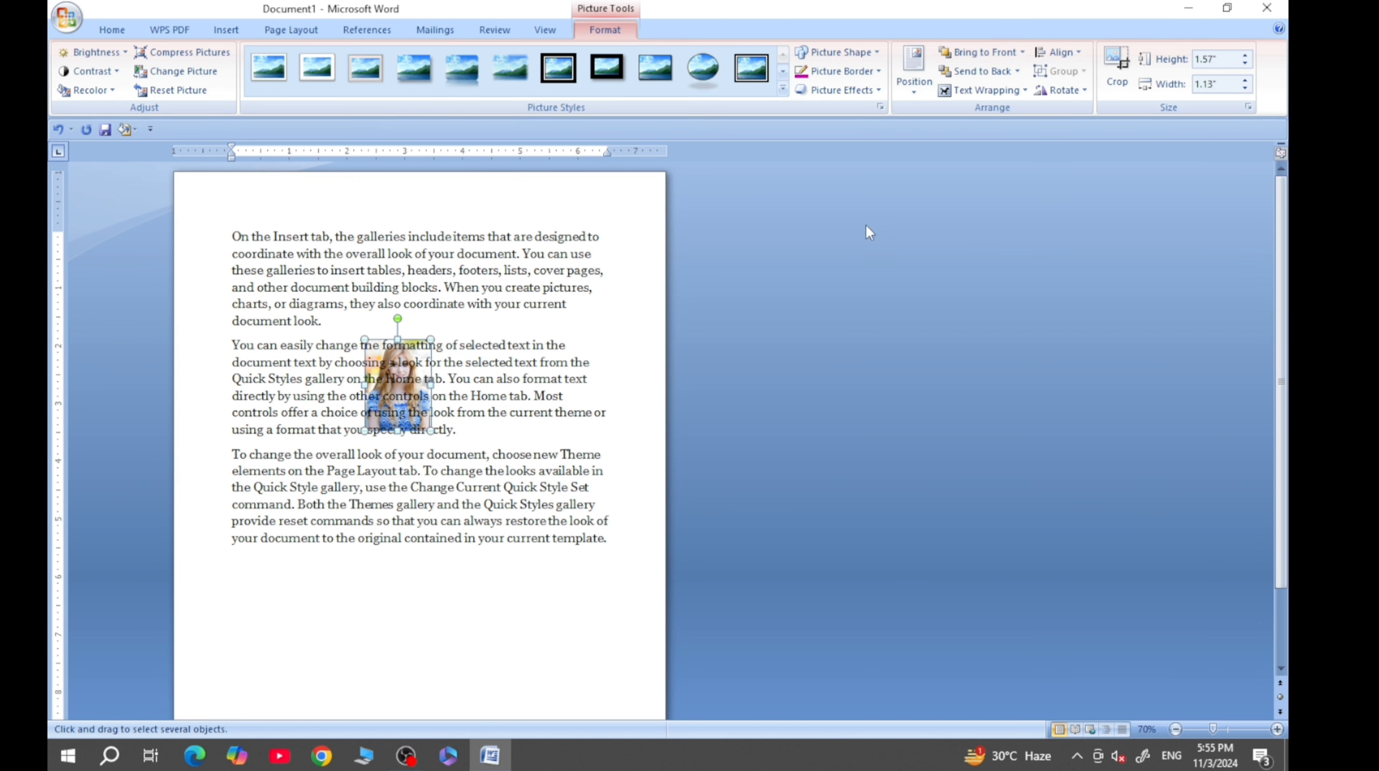
left_click(982, 96)
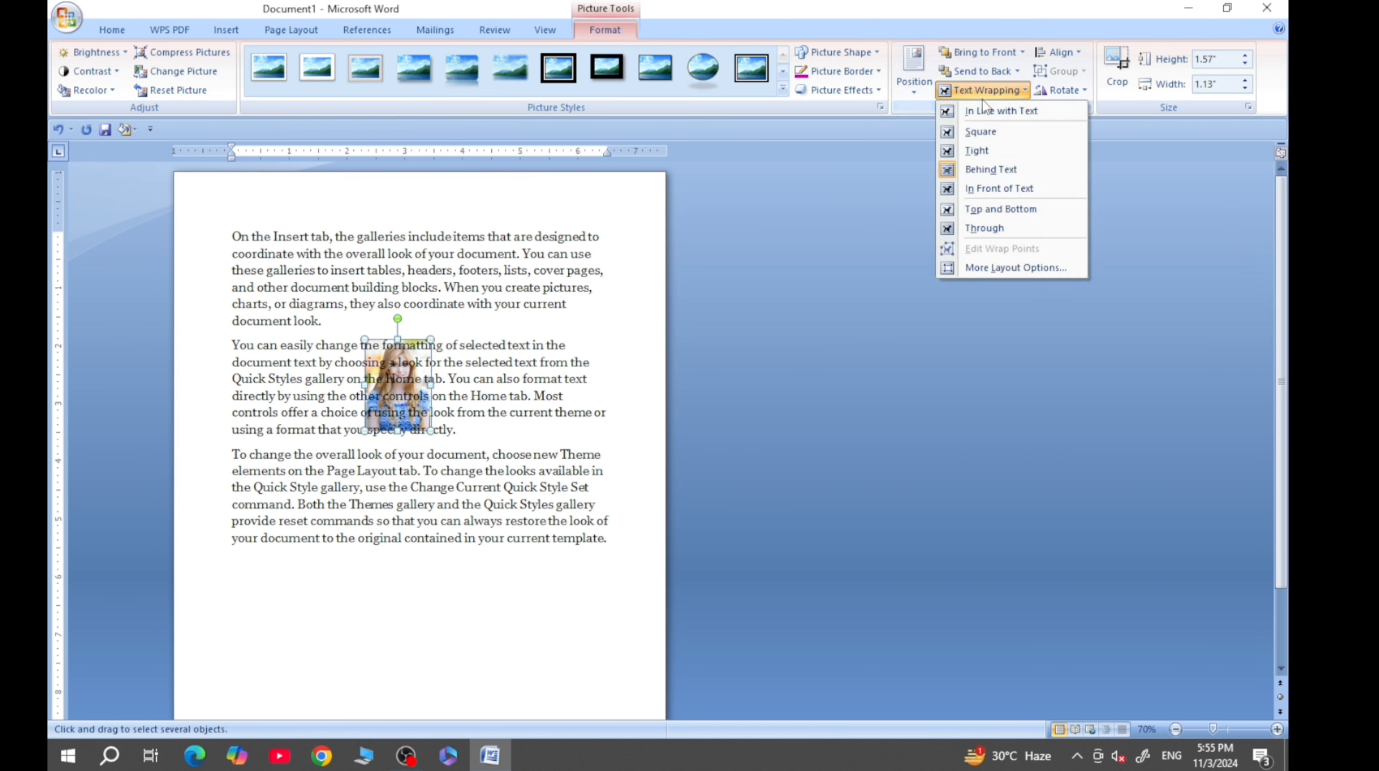
left_click(991, 187)
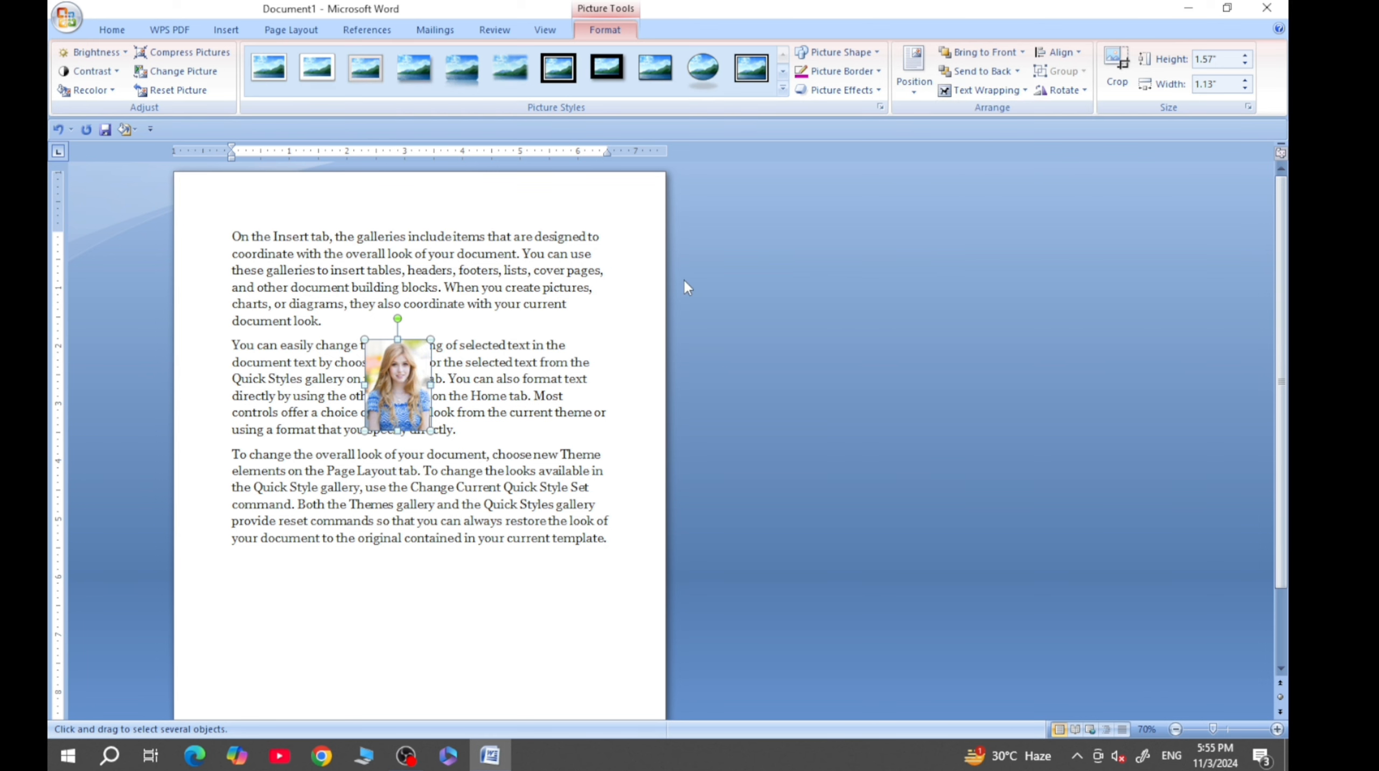
- Apply Top and Bottom wrapping to the picture, and change it to Through
left_click(987, 90)
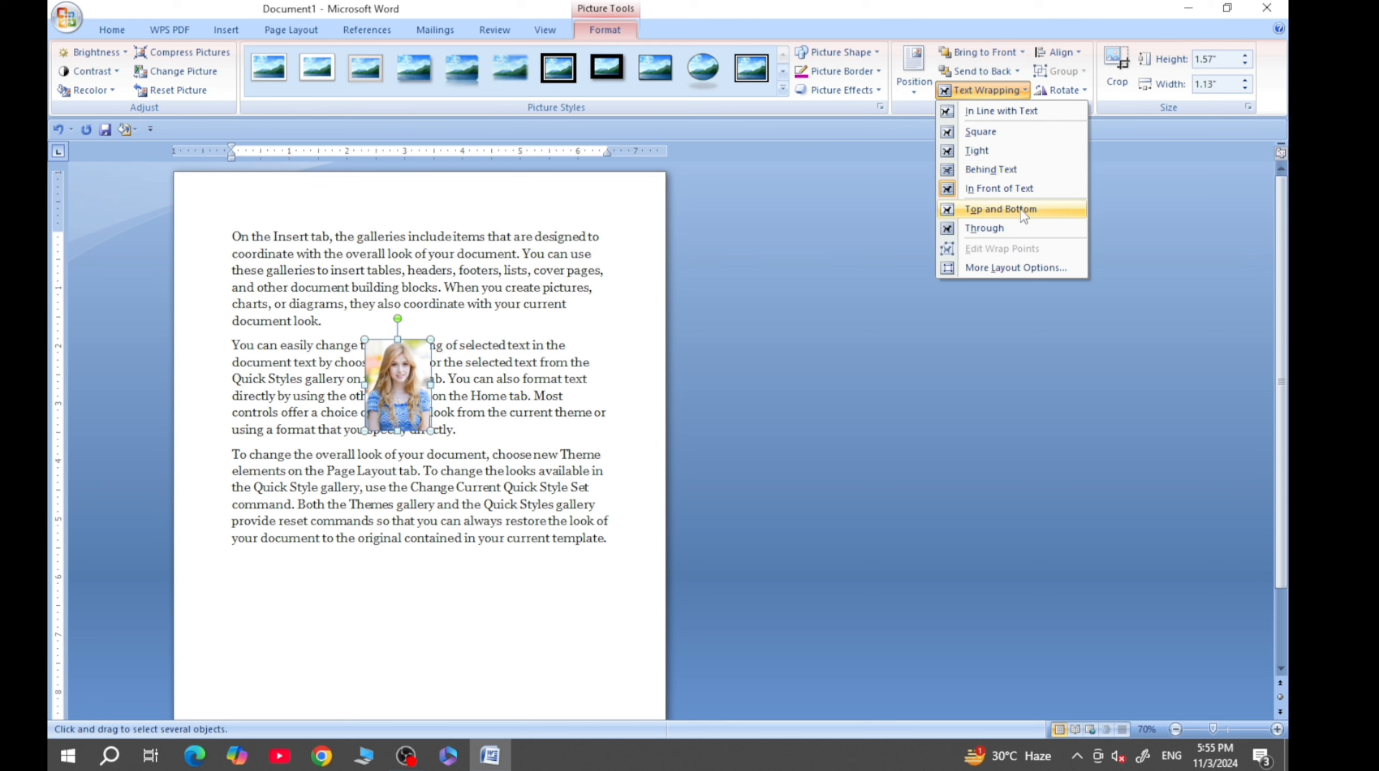
left_click(998, 211)
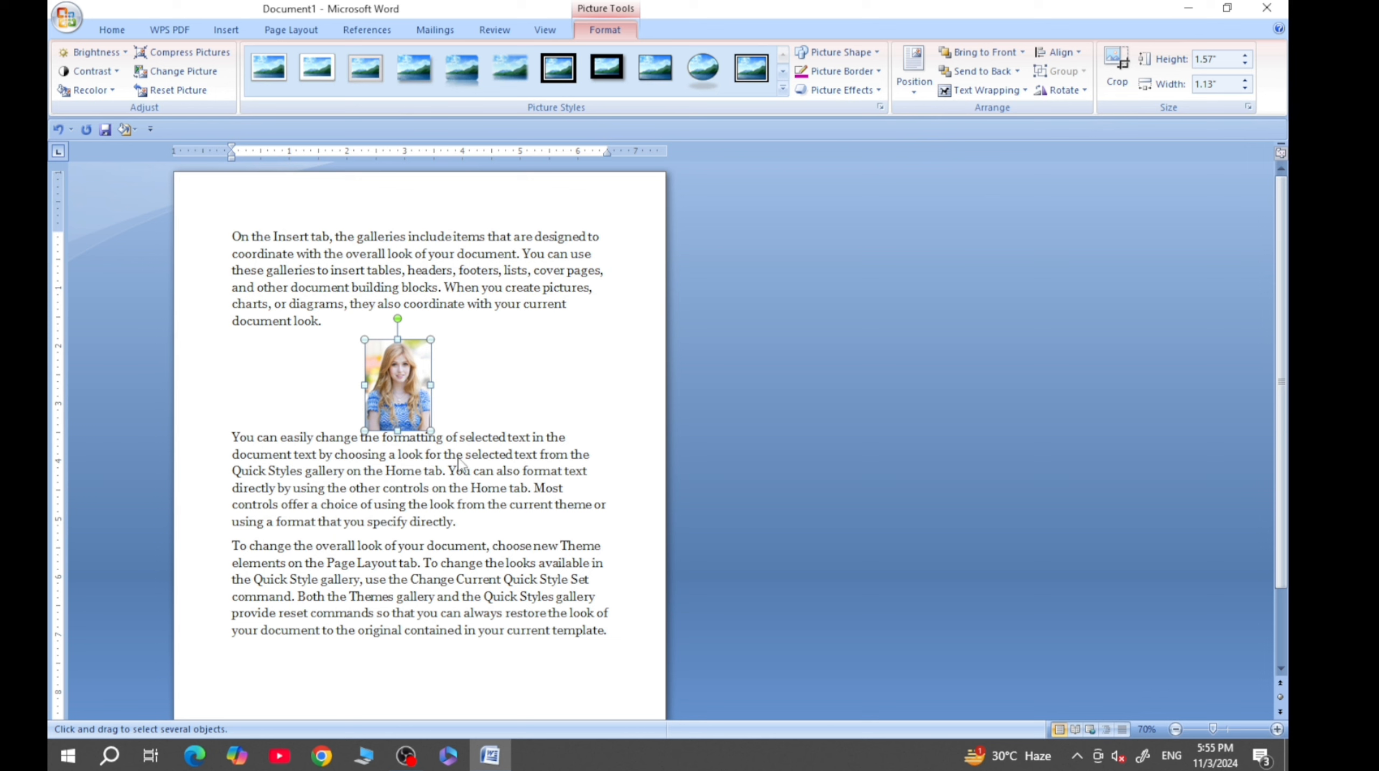
left_click(1017, 93)
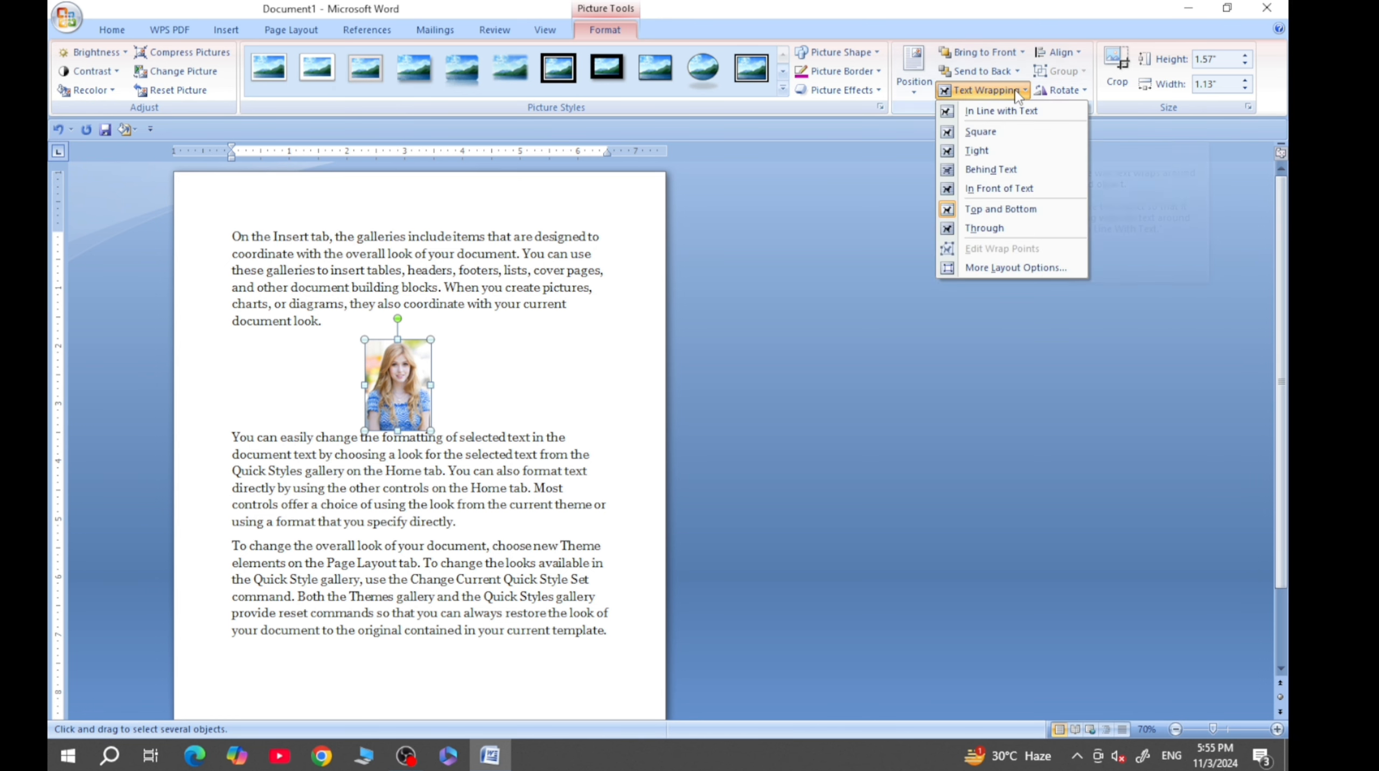
left_click(982, 227)
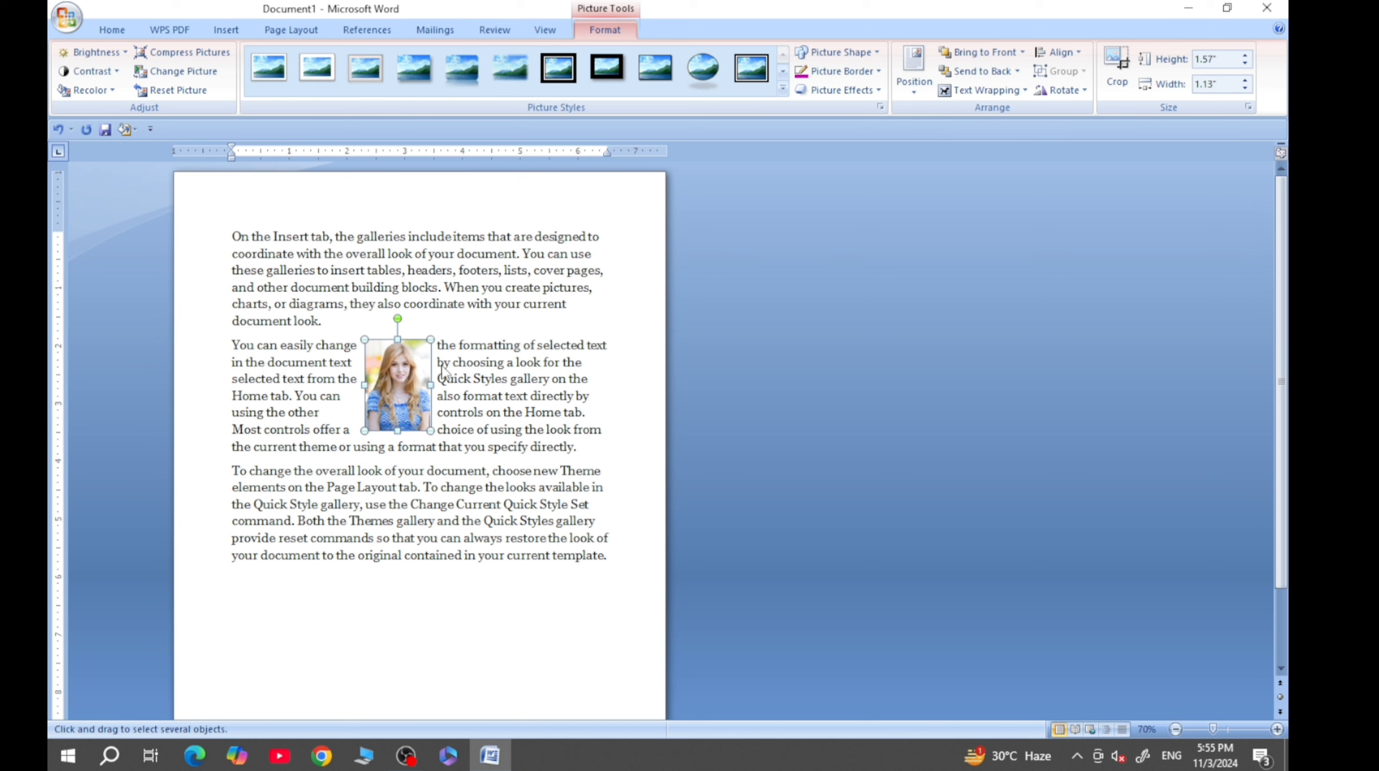
- Edit the picture's wrap points, pulling the lower-right, lower-left and upper-right parts of the boundary outward into the surrounding text
left_click(988, 90)
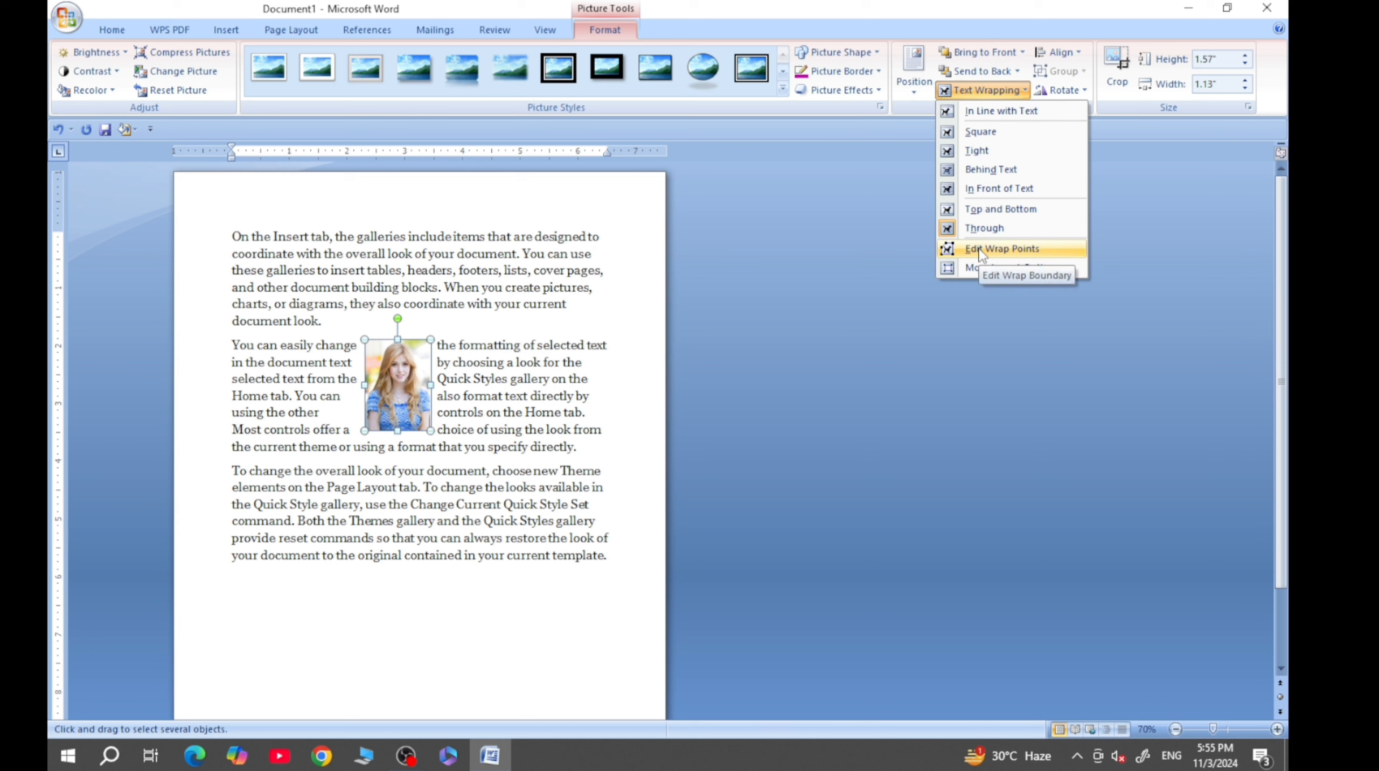
left_click(1013, 249)
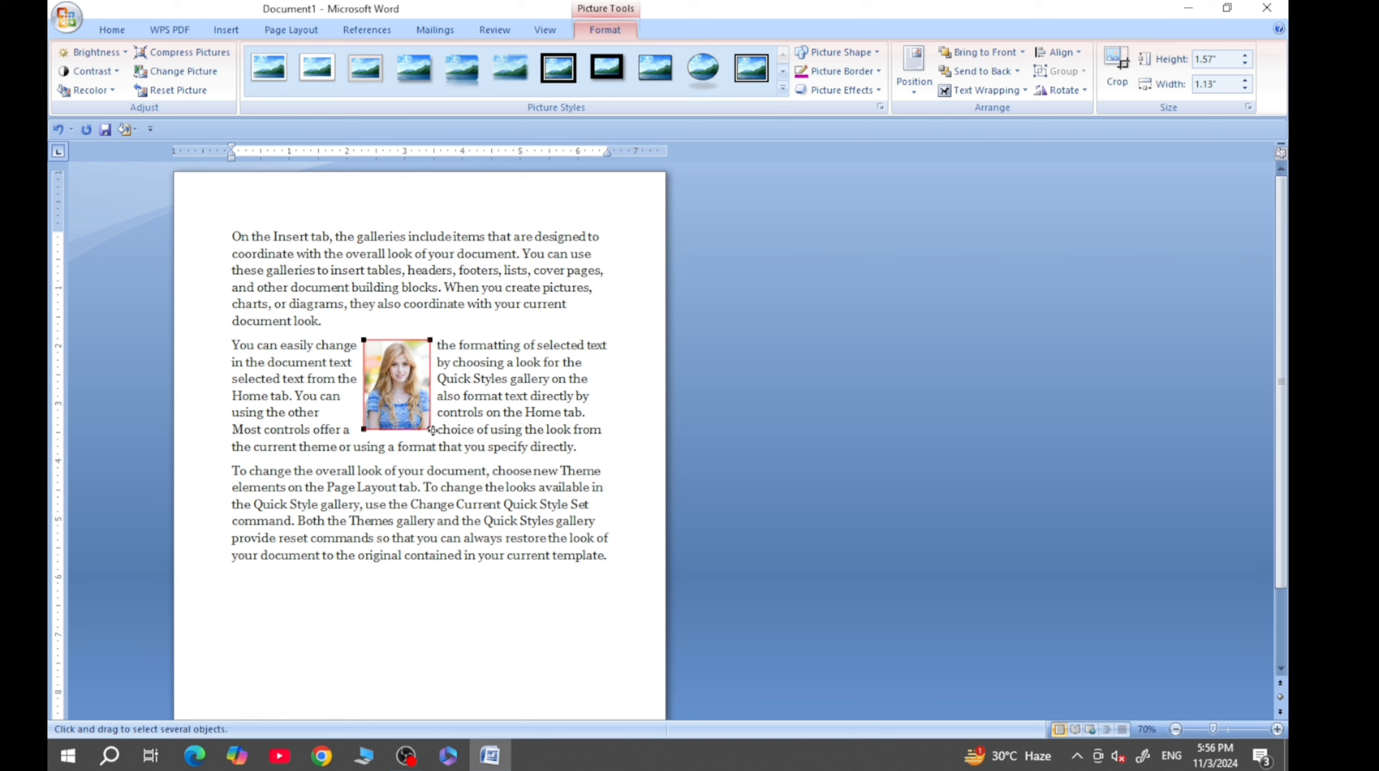
left_click_drag(433, 430, 485, 470)
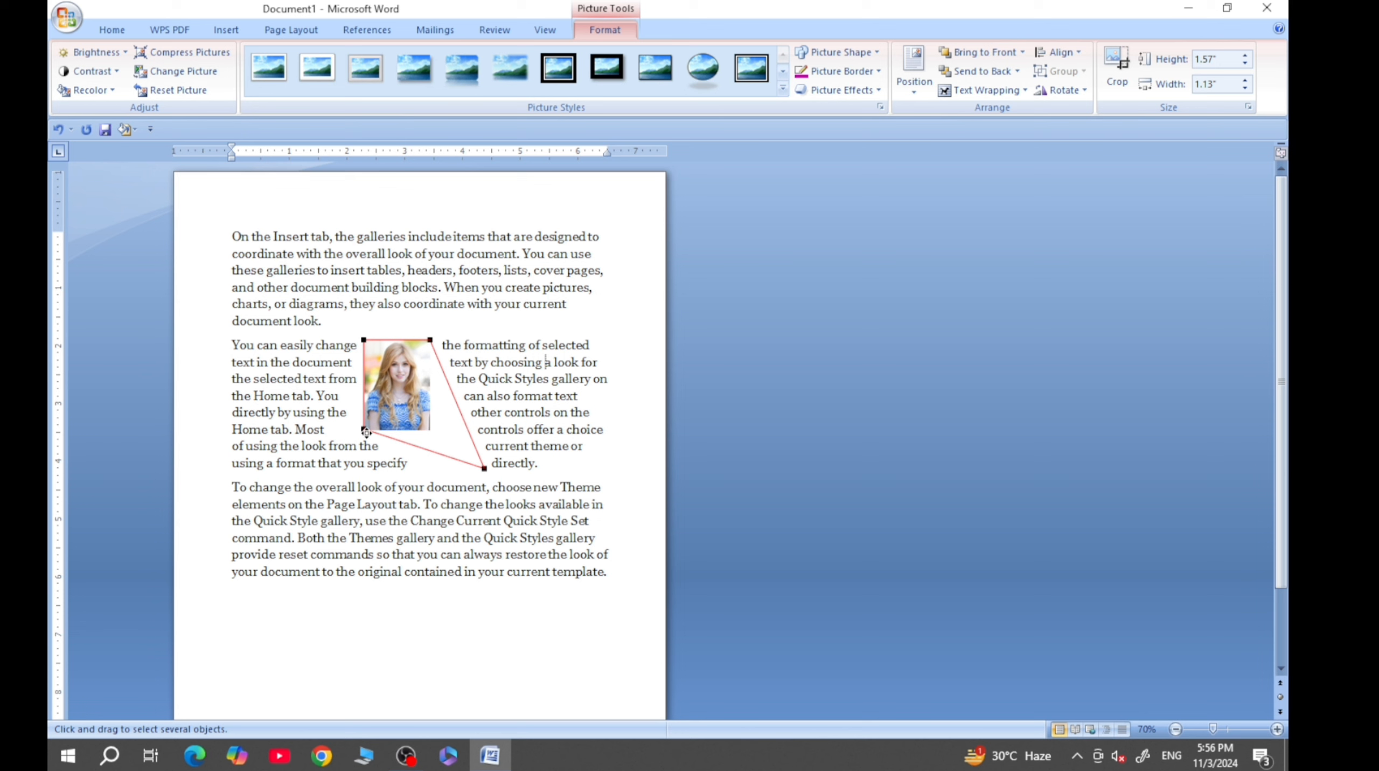
left_click_drag(364, 431, 270, 464)
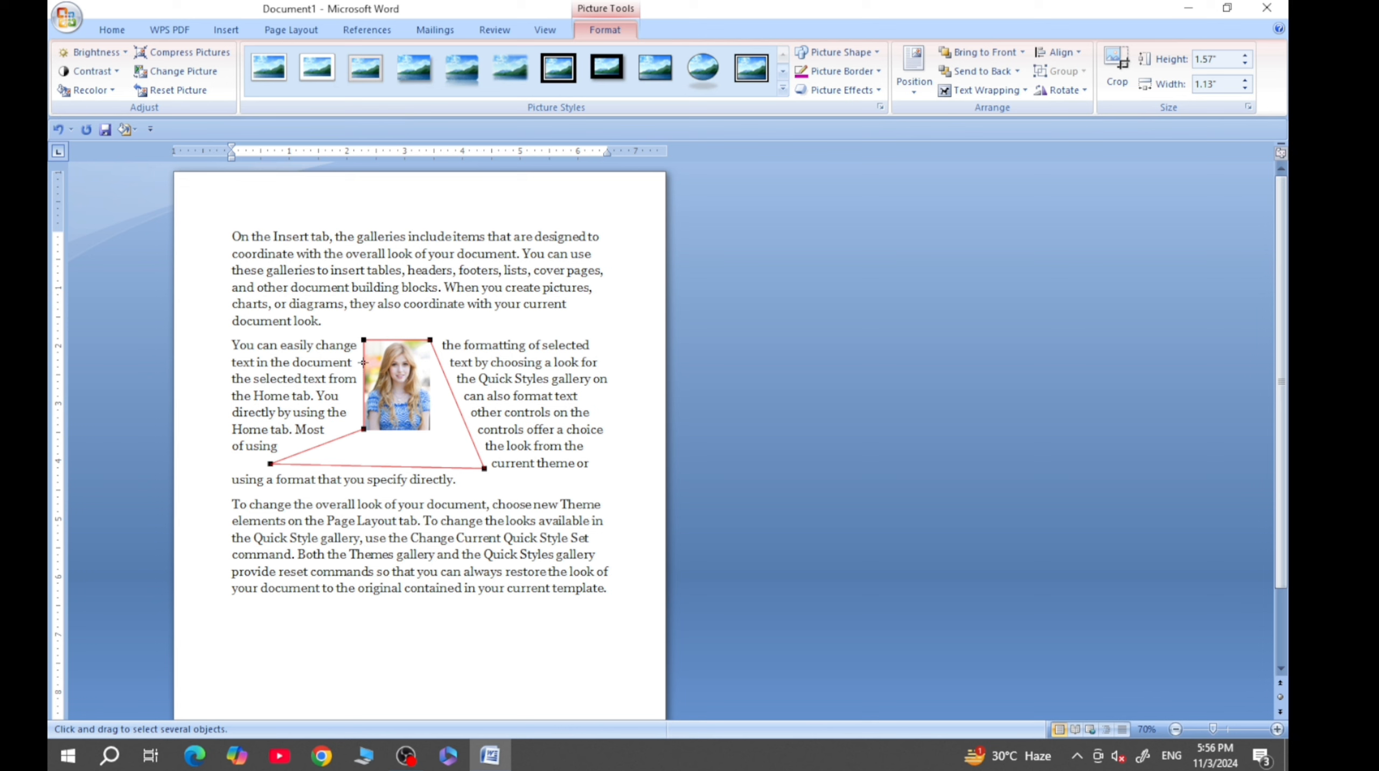
left_click_drag(432, 339, 521, 300)
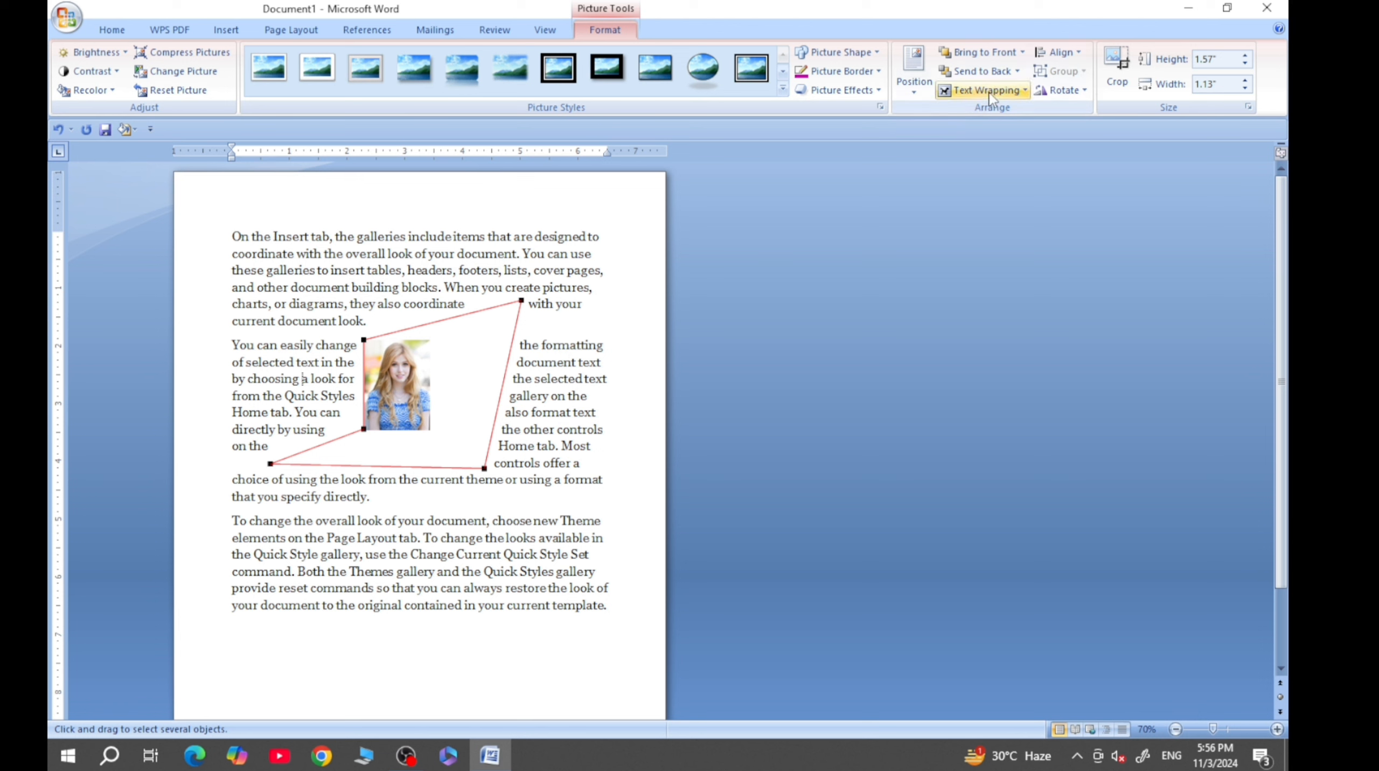
- View the picture's position settings in the Advanced Layout dialog and close it without changes
left_click(1015, 90)
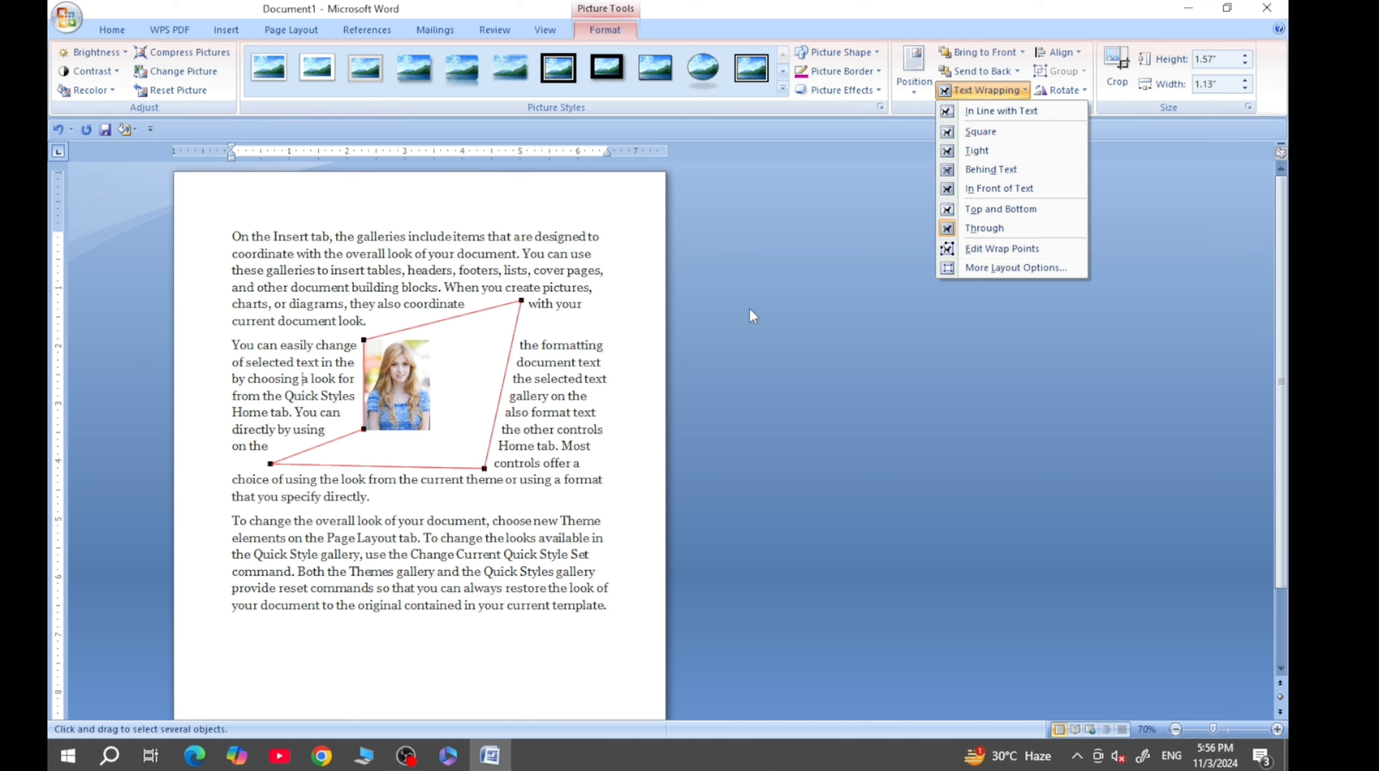
left_click(978, 268)
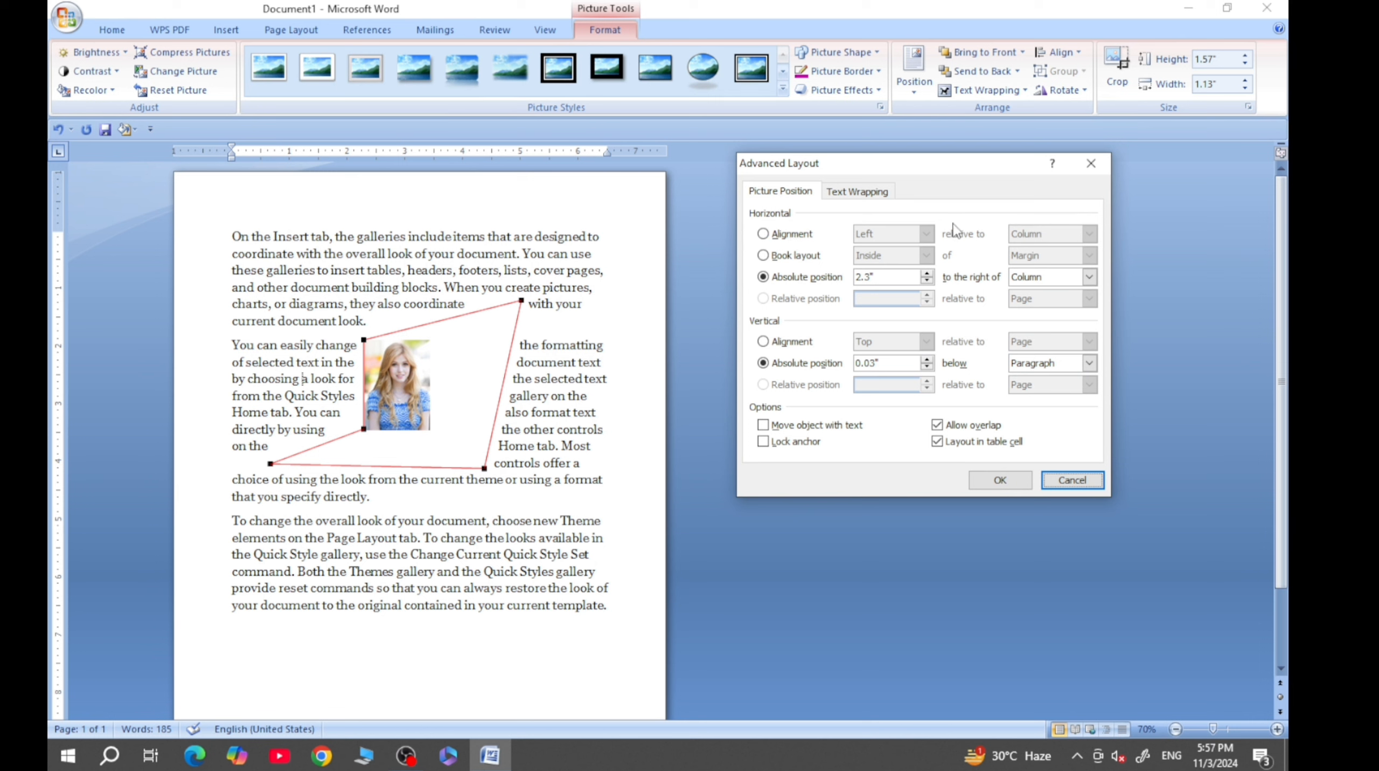
left_click(1090, 163)
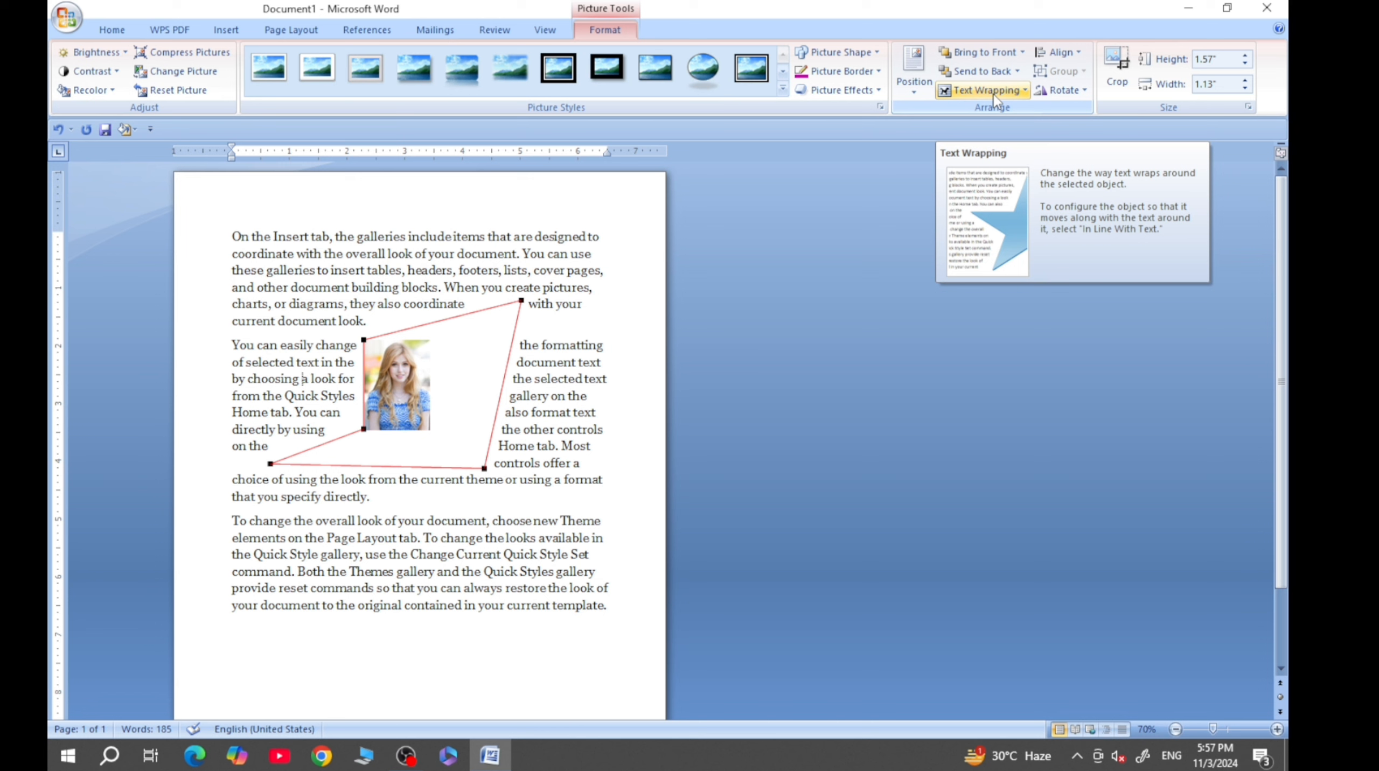
- Deselect the picture and delete the document's entire contents, including all text and the picture
left_click(562, 305)
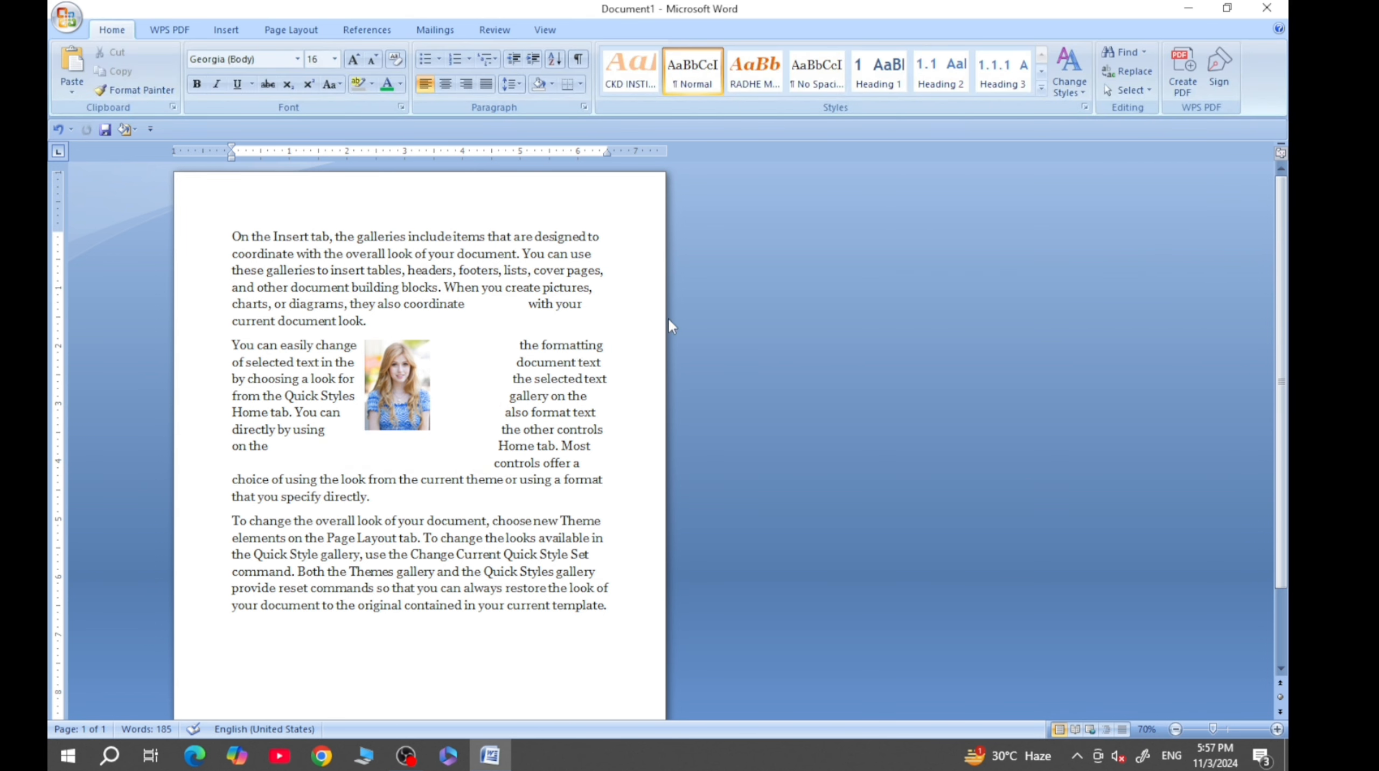
key("ctrl+a")
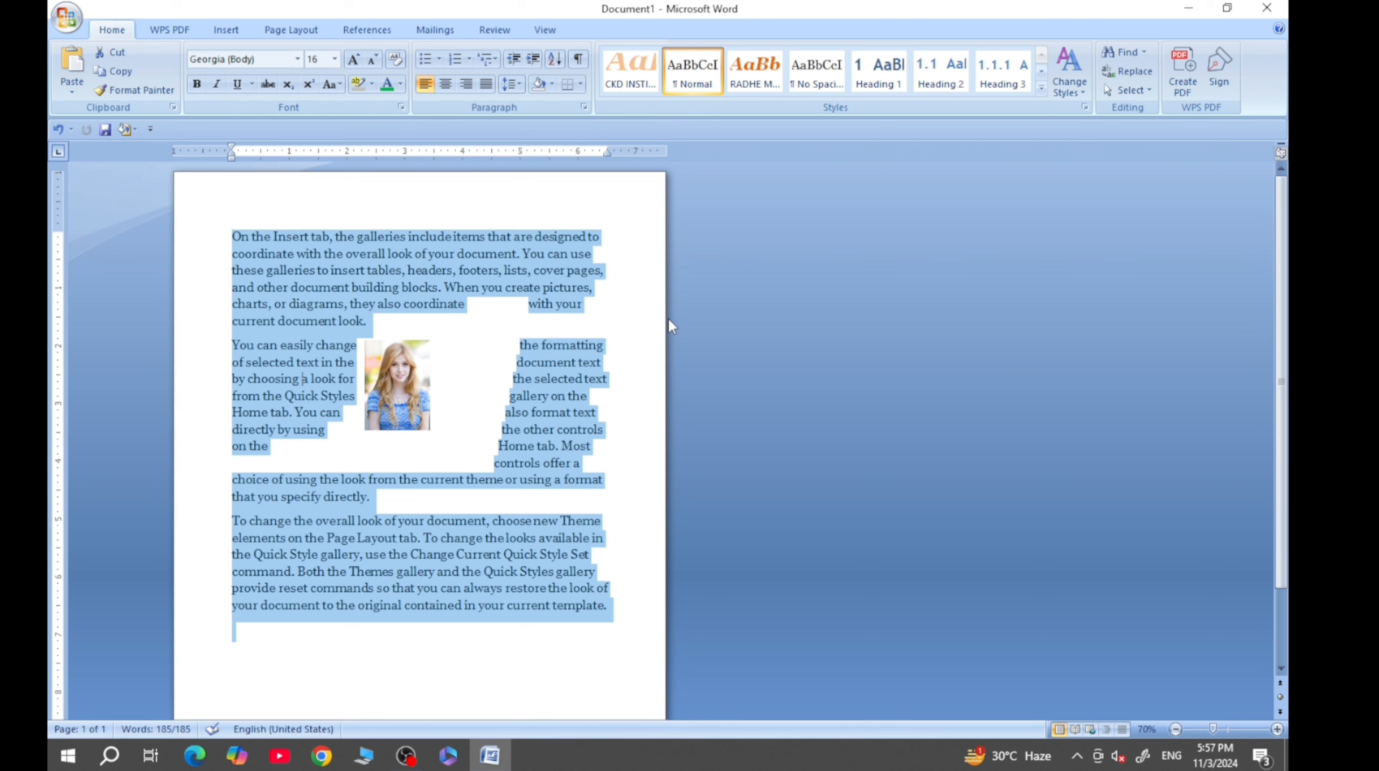
key("Delete")
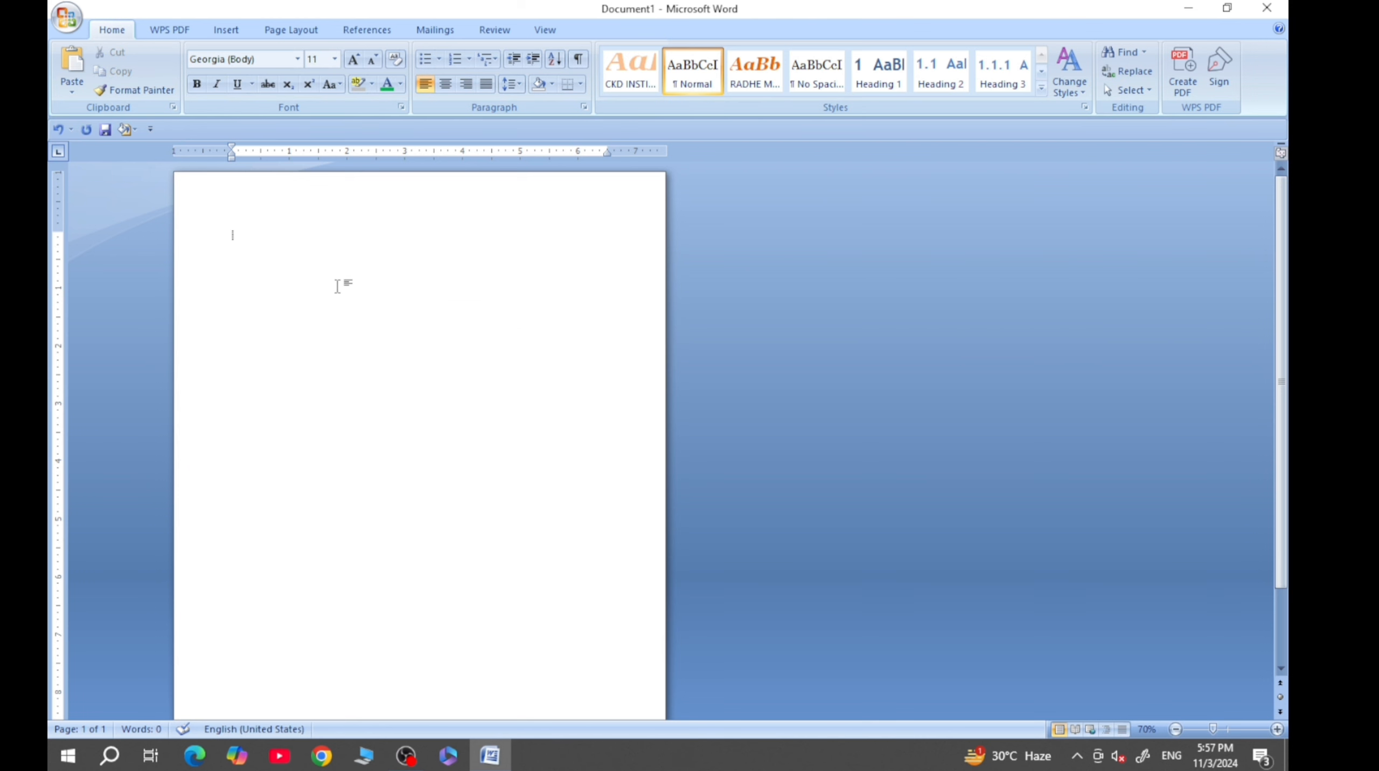
- Insert the picture "WhatsApp Image 2024-11-01 at 12.43.55 PM" from the cartoon pics folder and shrink it to about 1.38" by 2.45"
left_click(238, 31)
left_click(234, 67)
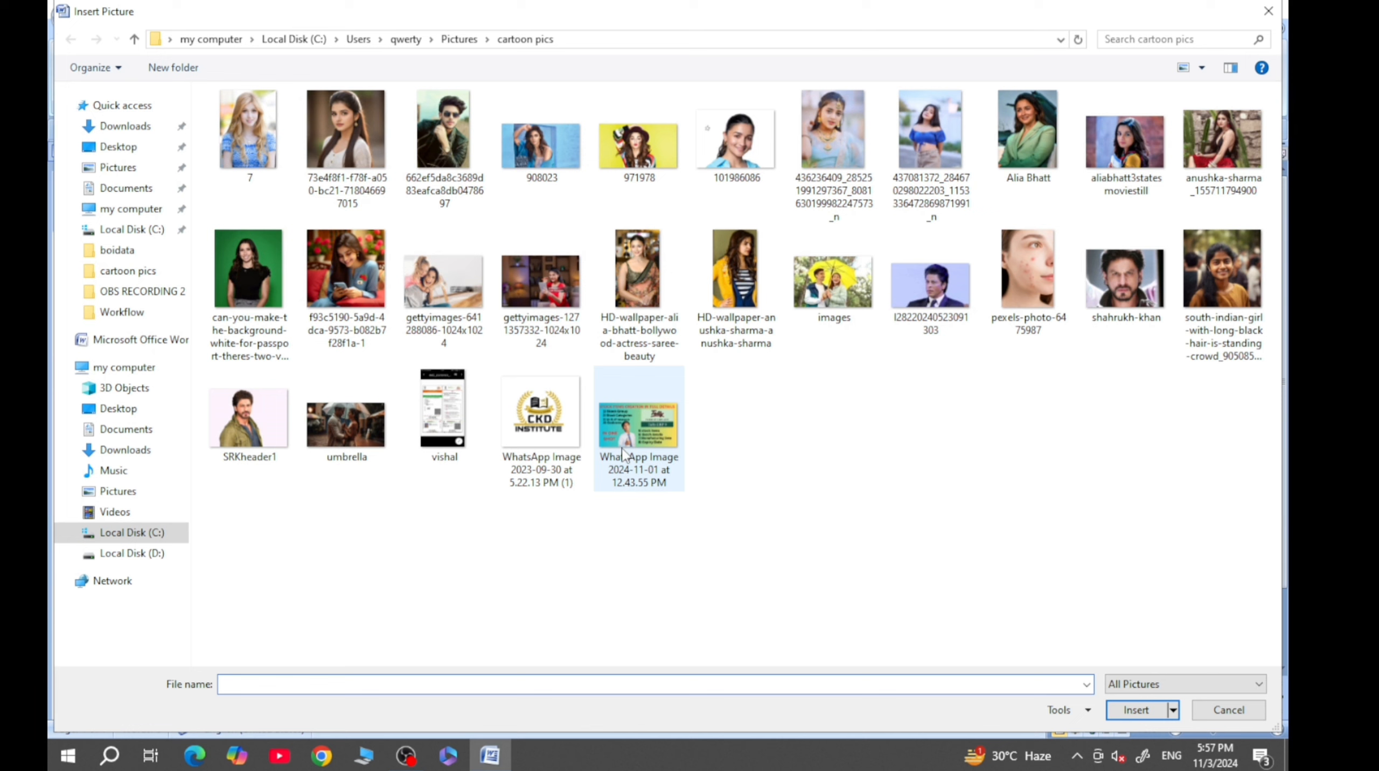
left_click(624, 453)
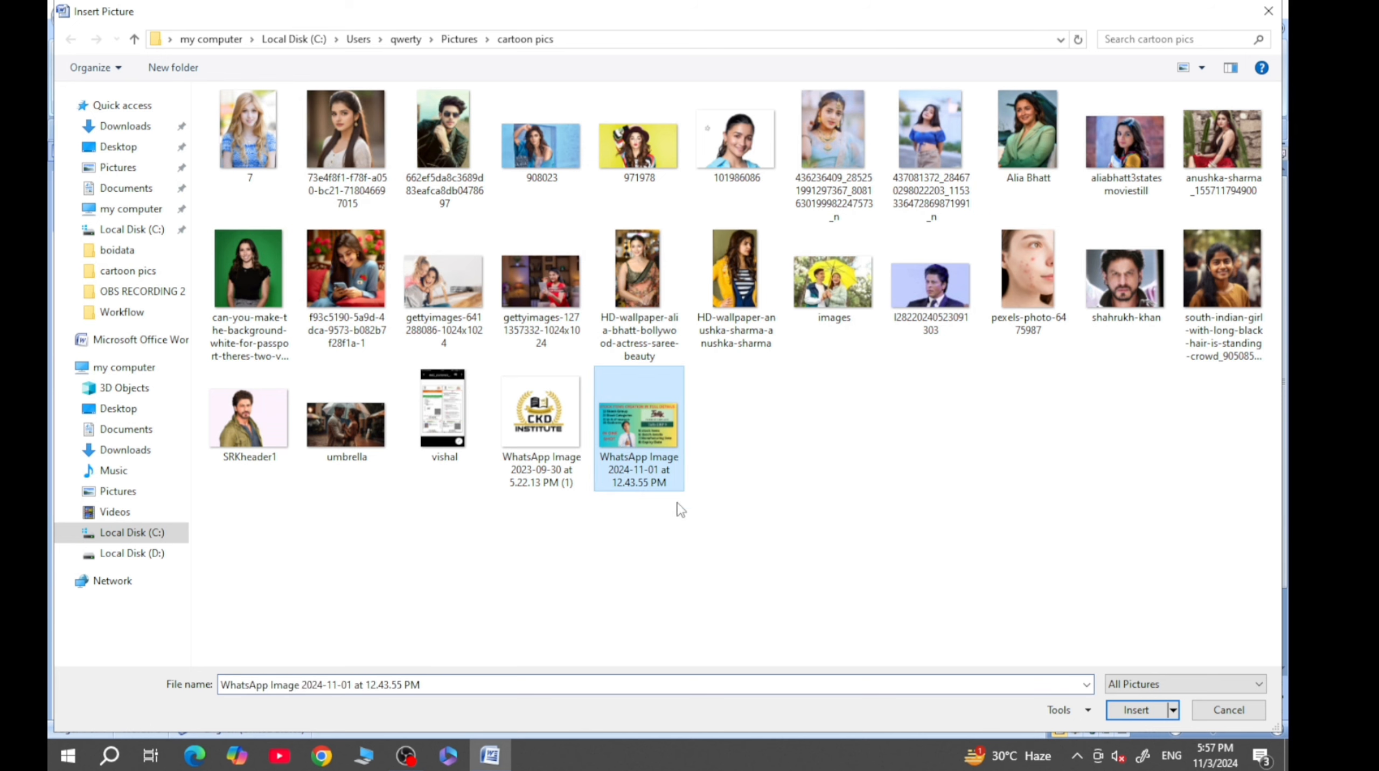
left_click(1141, 711)
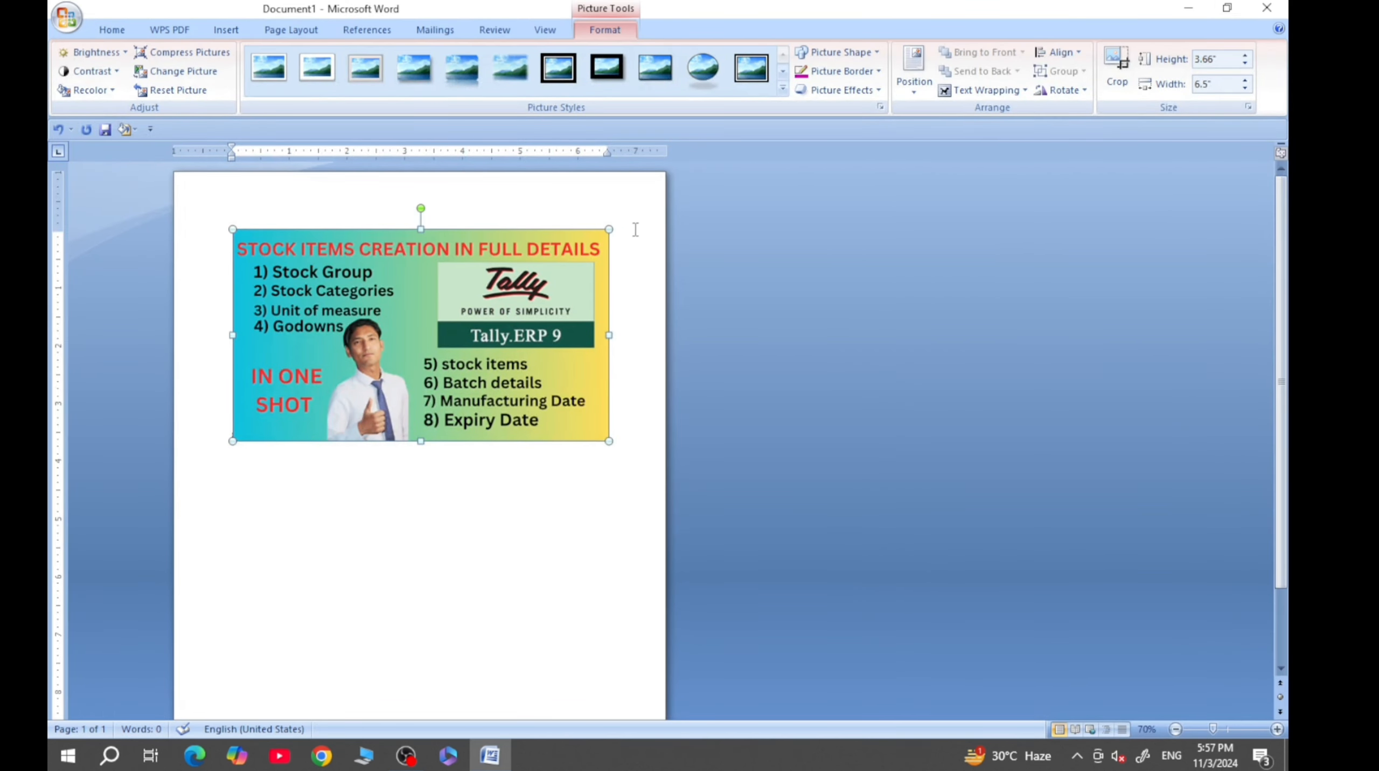
left_click_drag(609, 229, 373, 376)
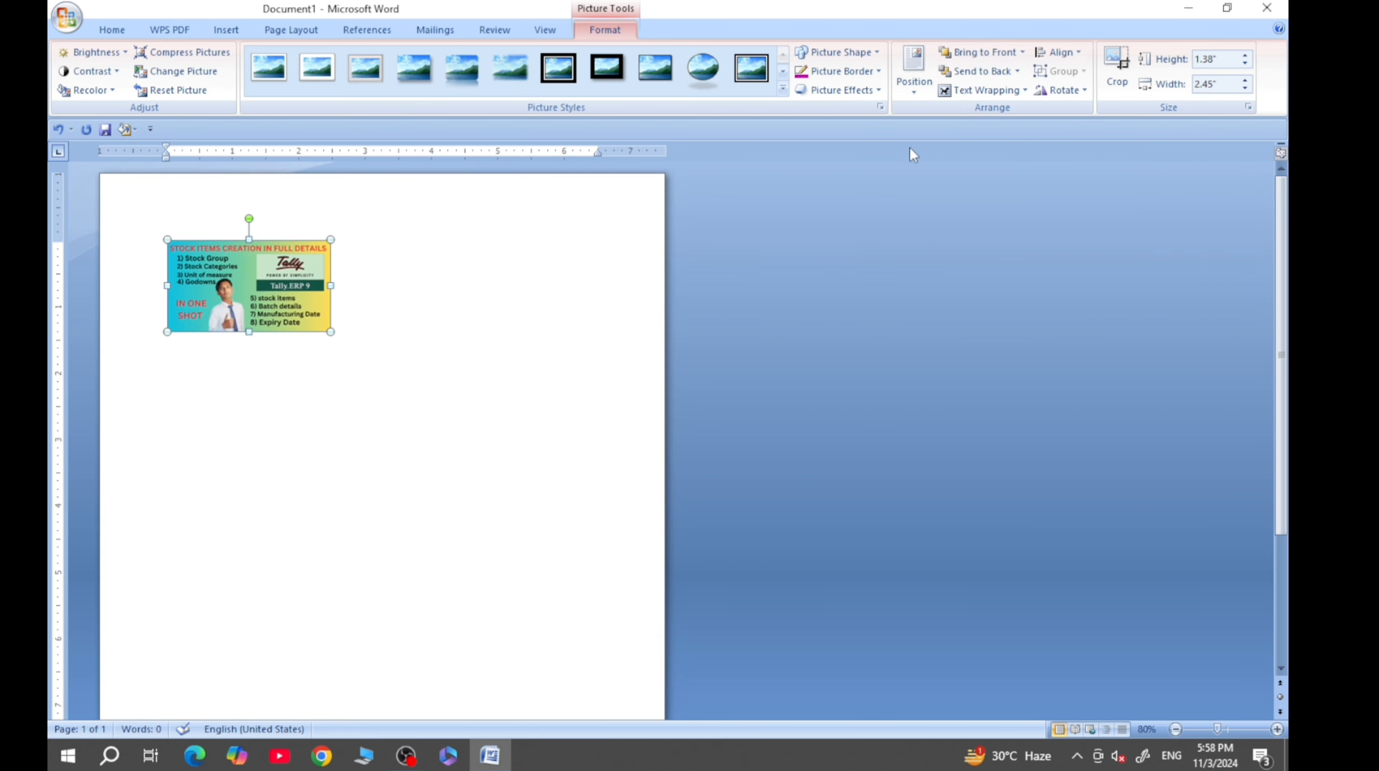
- Align the Tally picture to the left margin
left_click(1078, 54)
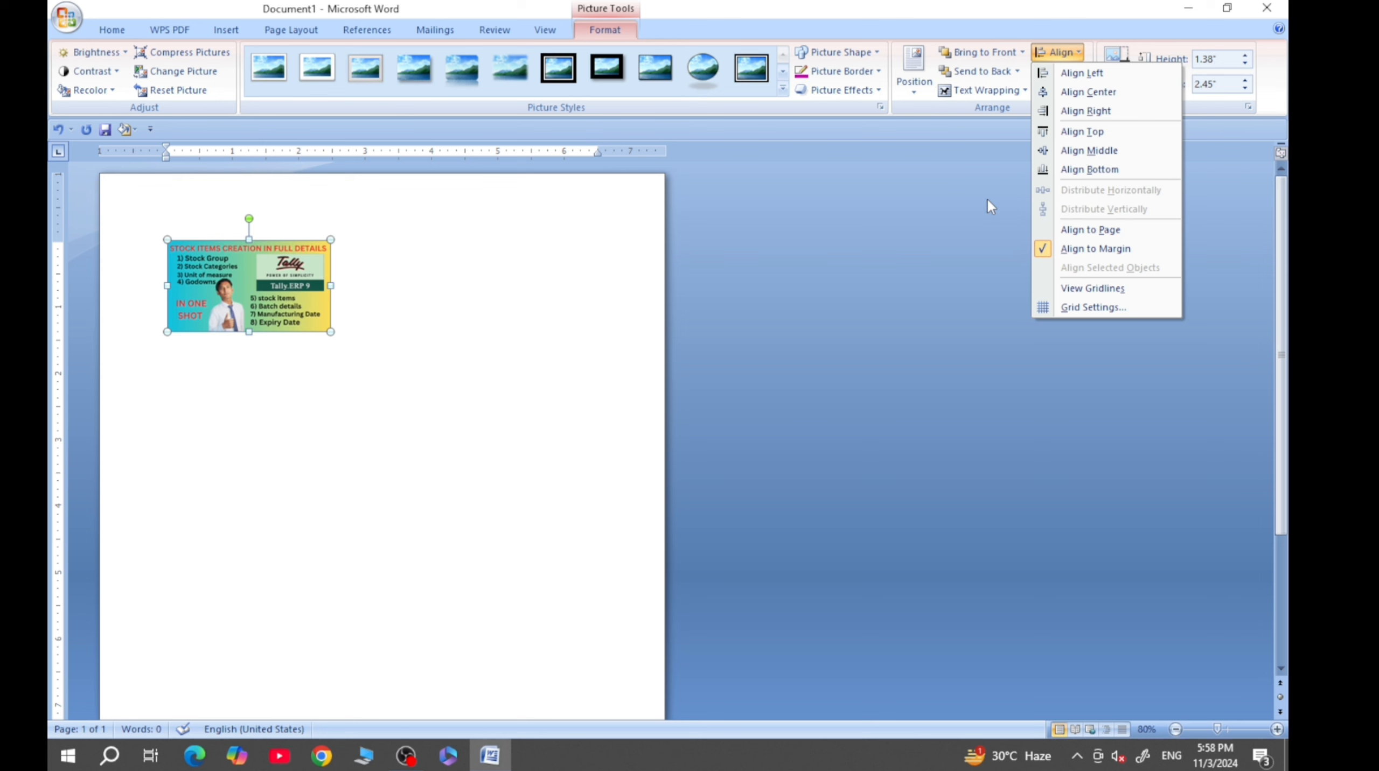
left_click(521, 386)
double_click(267, 299)
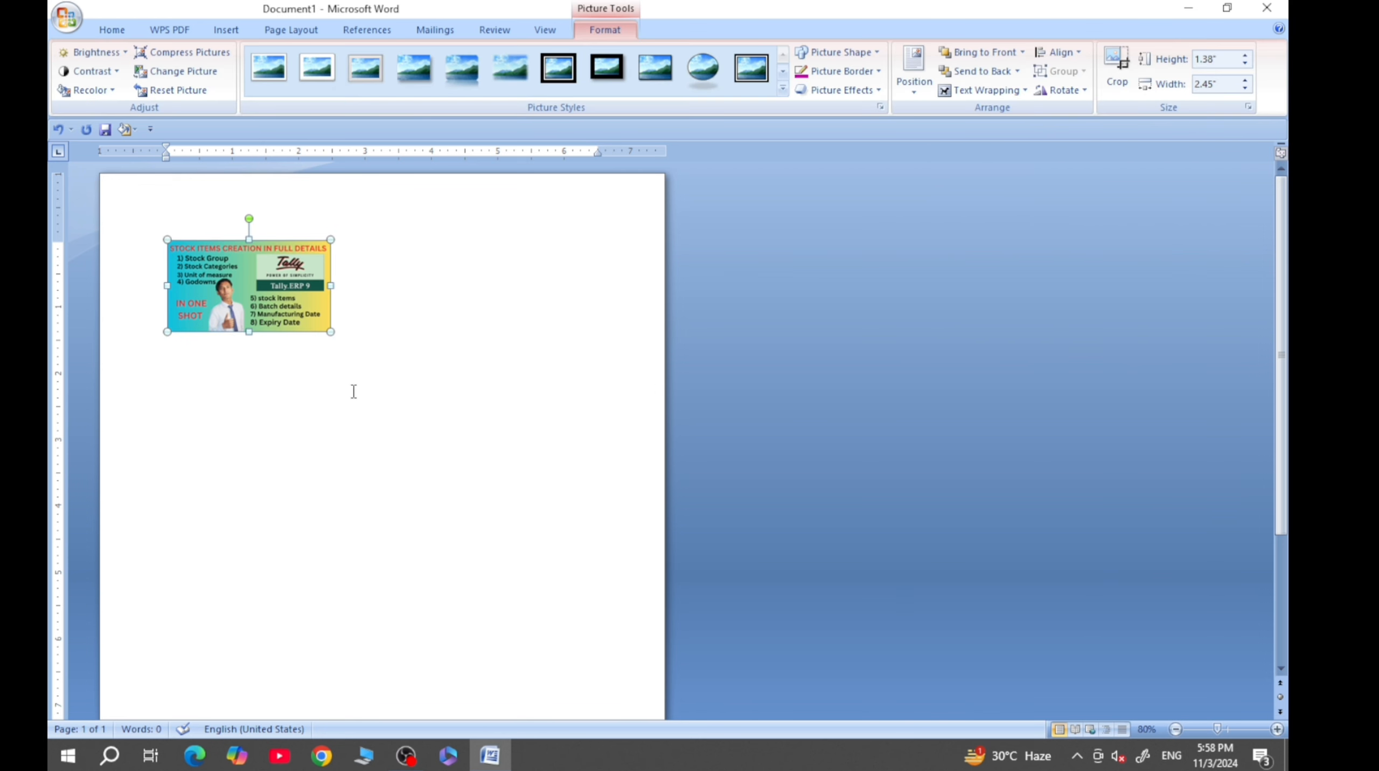
left_click(1058, 53)
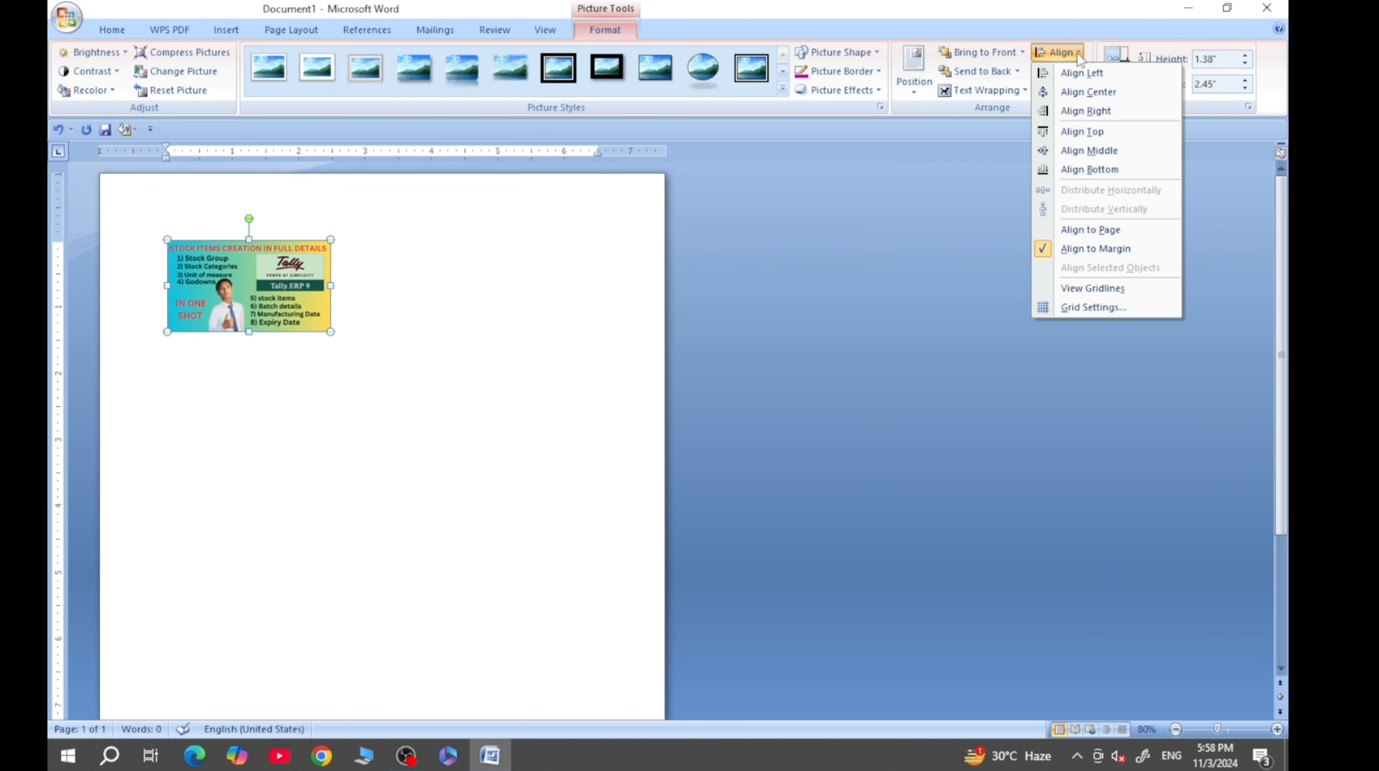
left_click(1084, 73)
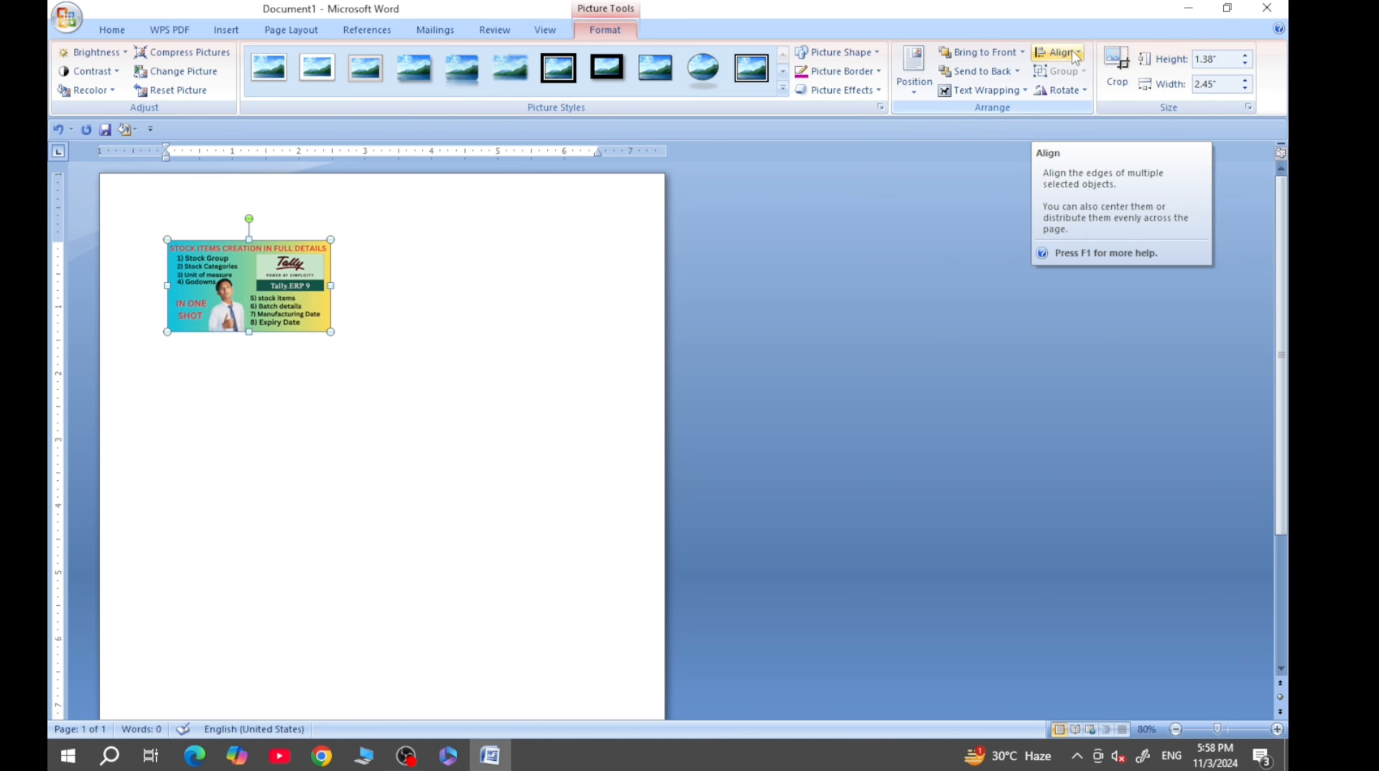
- Align the Tally picture to the horizontal center, and change its alignment to the right margin
left_click(1076, 55)
left_click(1089, 92)
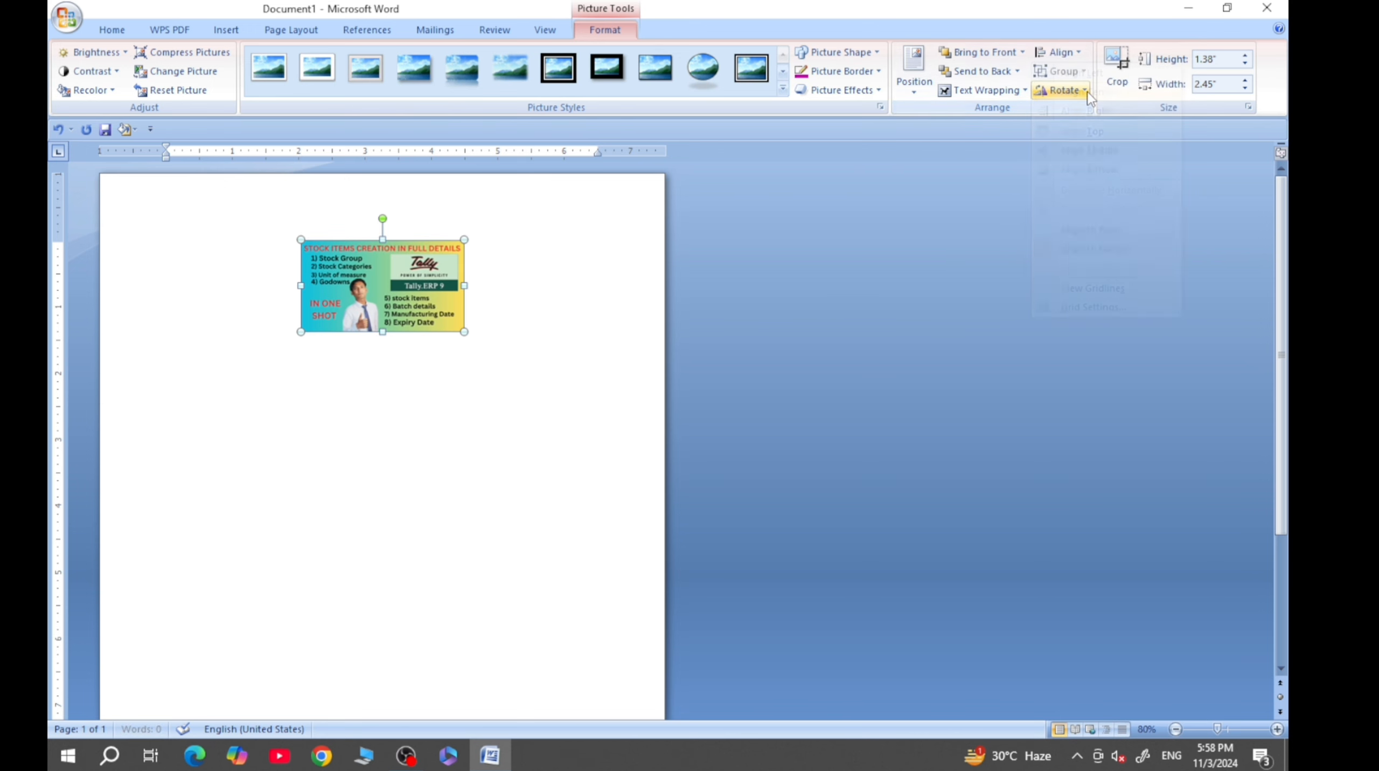
left_click(1059, 51)
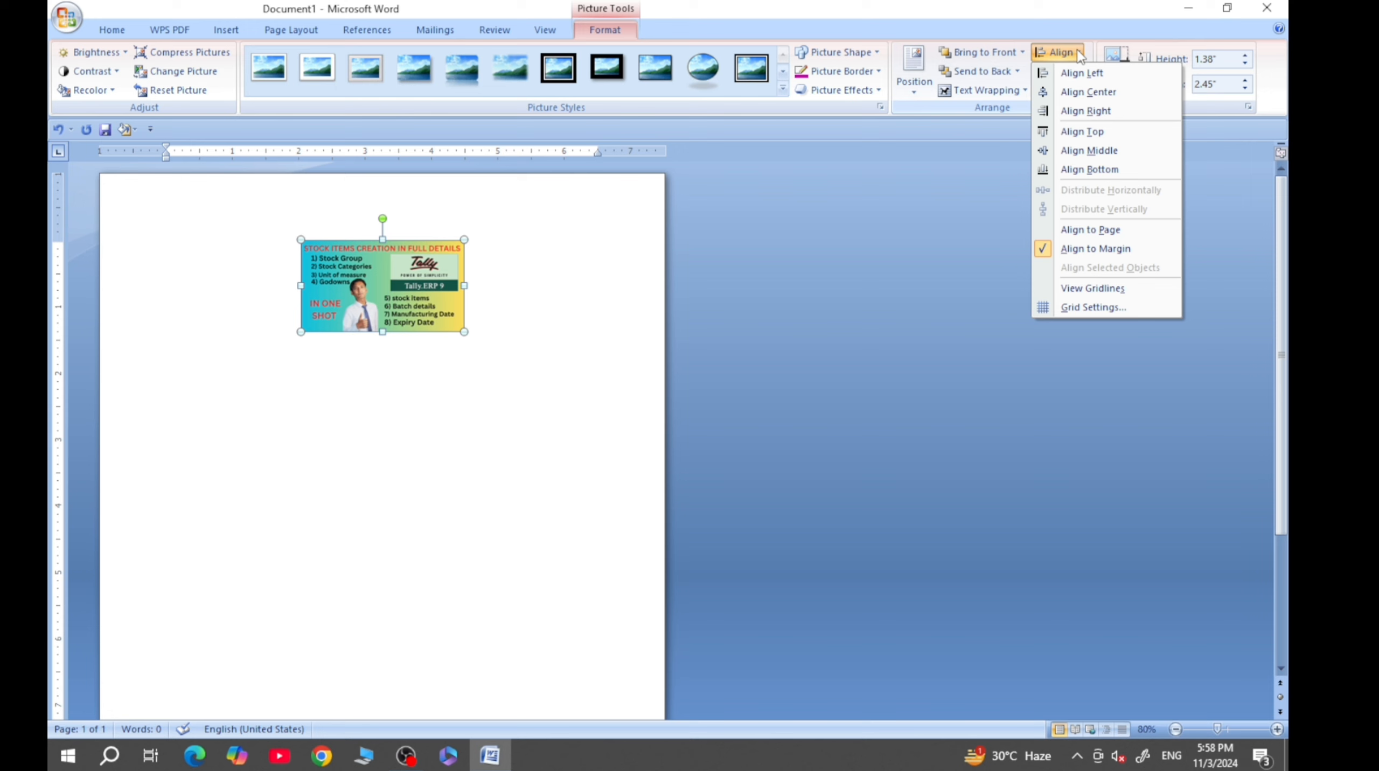
left_click(1089, 112)
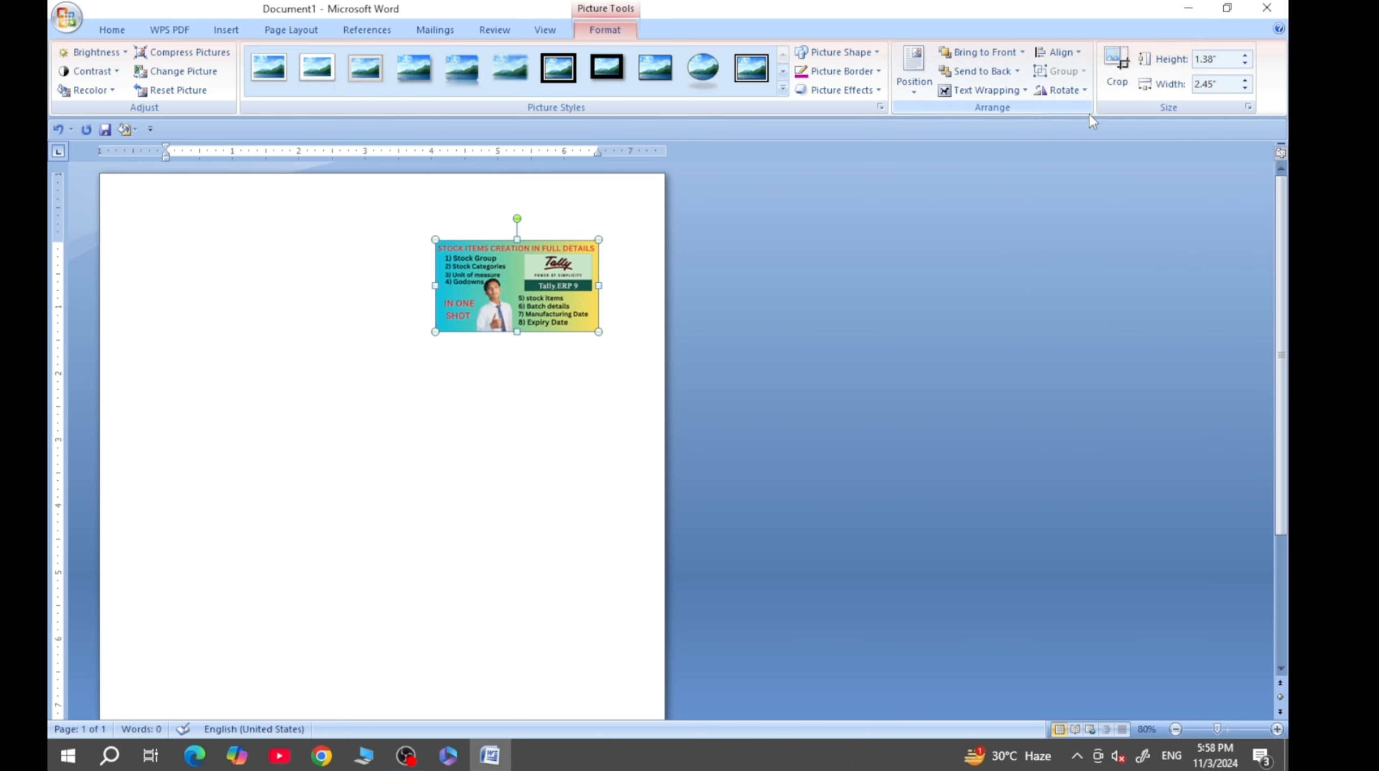
- Align the Tally picture to the top margin, and change its vertical alignment to the middle
left_click(1059, 51)
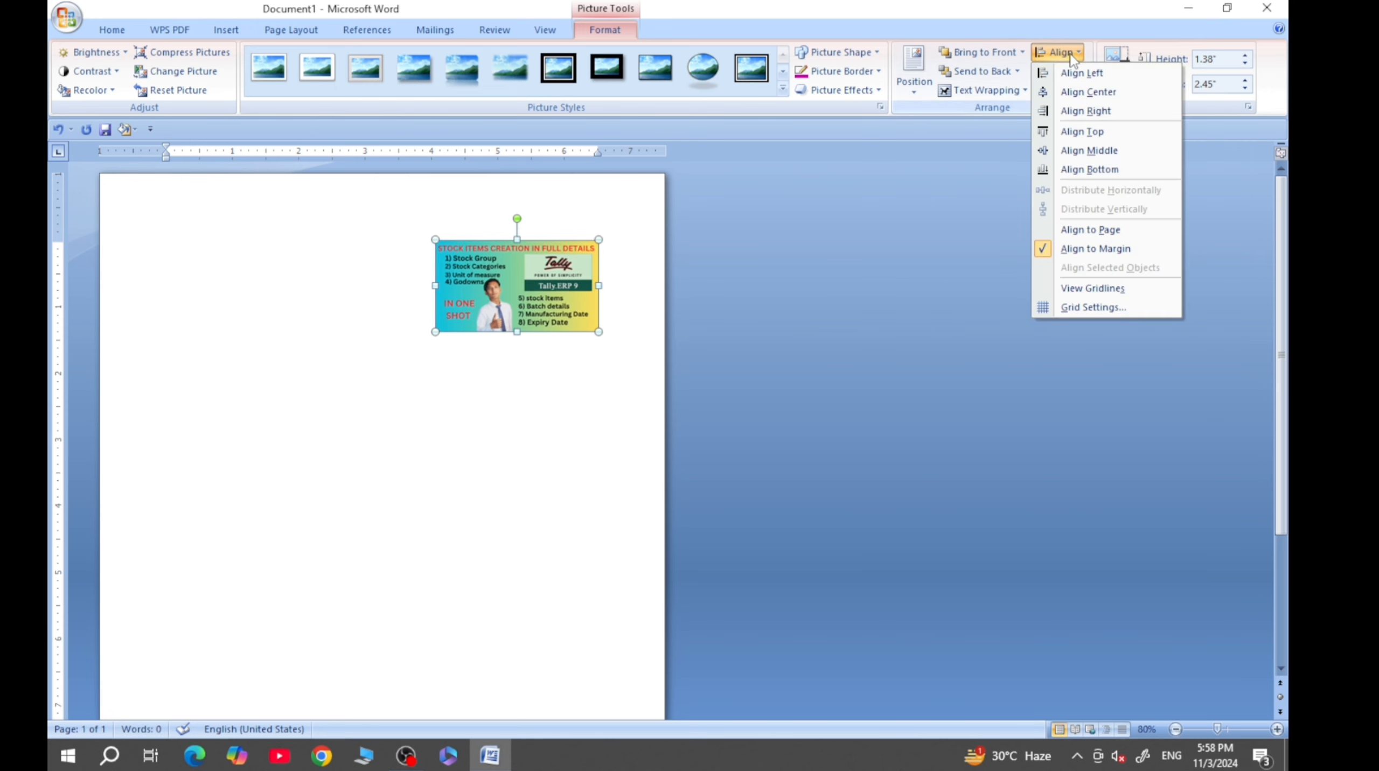
left_click(1090, 131)
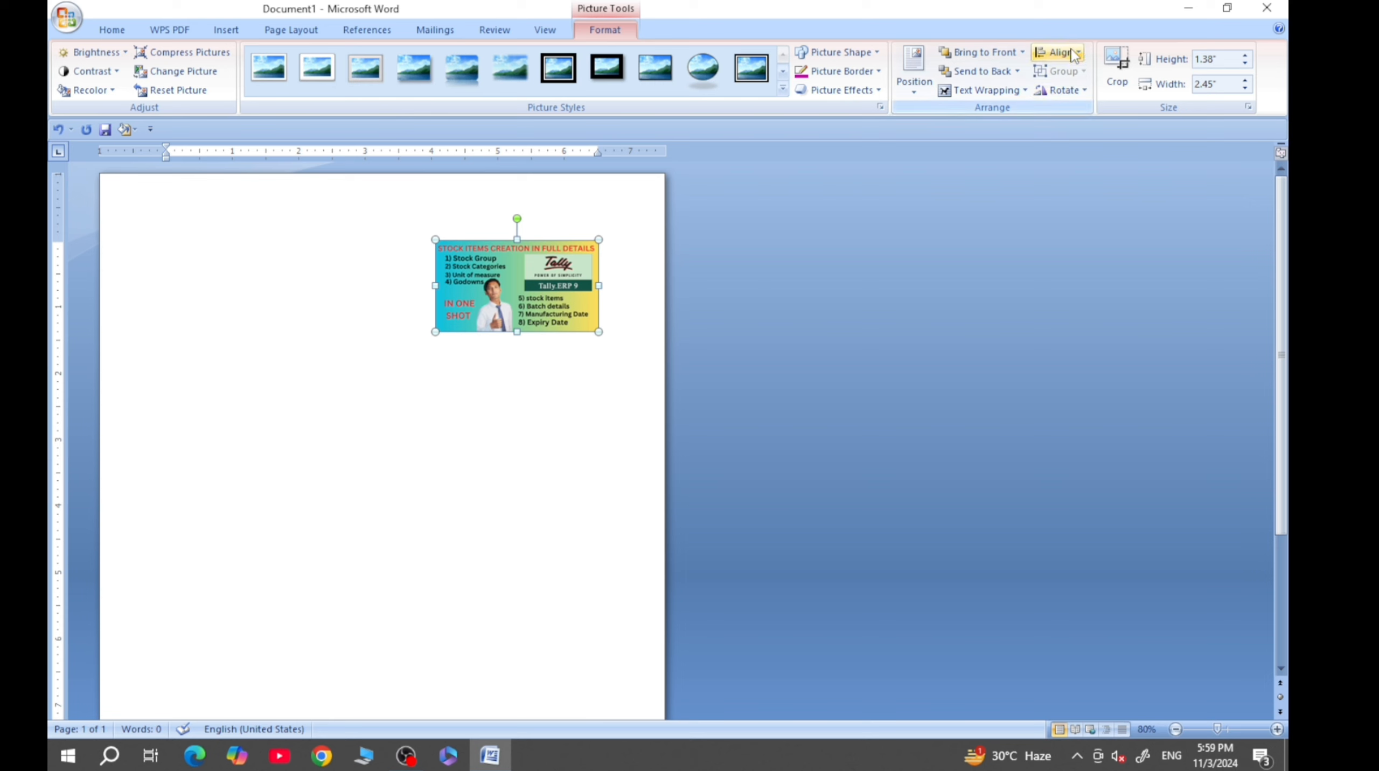
left_click(1075, 52)
left_click(1090, 151)
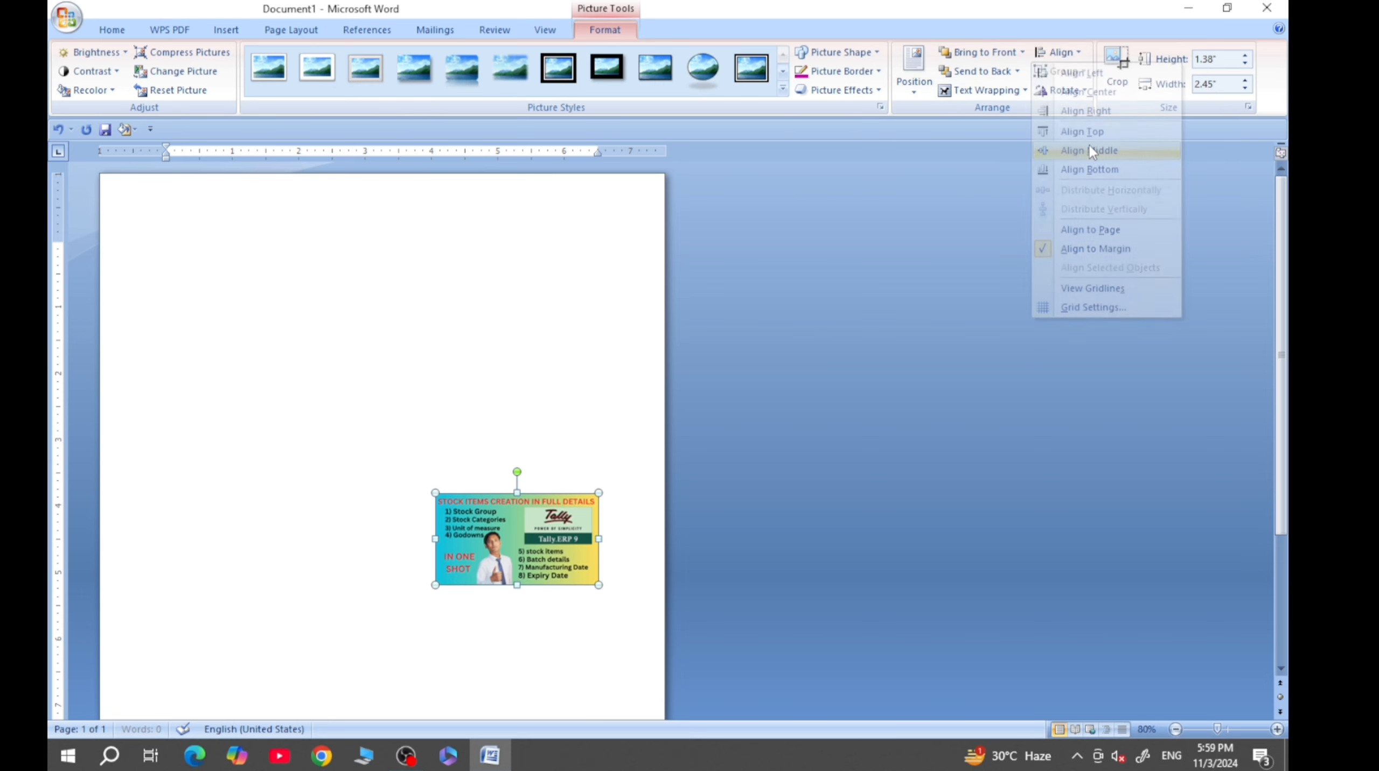
- Align the Tally picture to the bottom margin of the page
left_click(1067, 52)
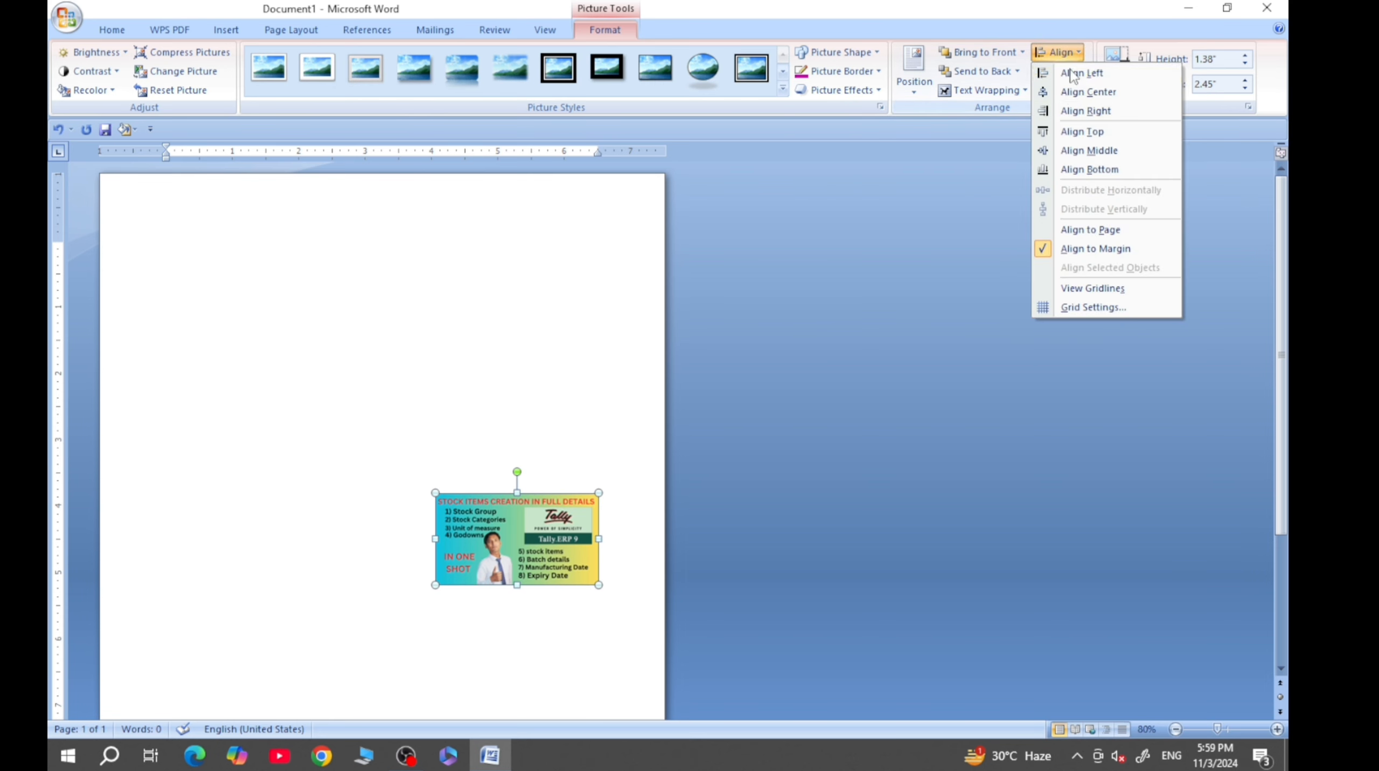
left_click(1090, 162)
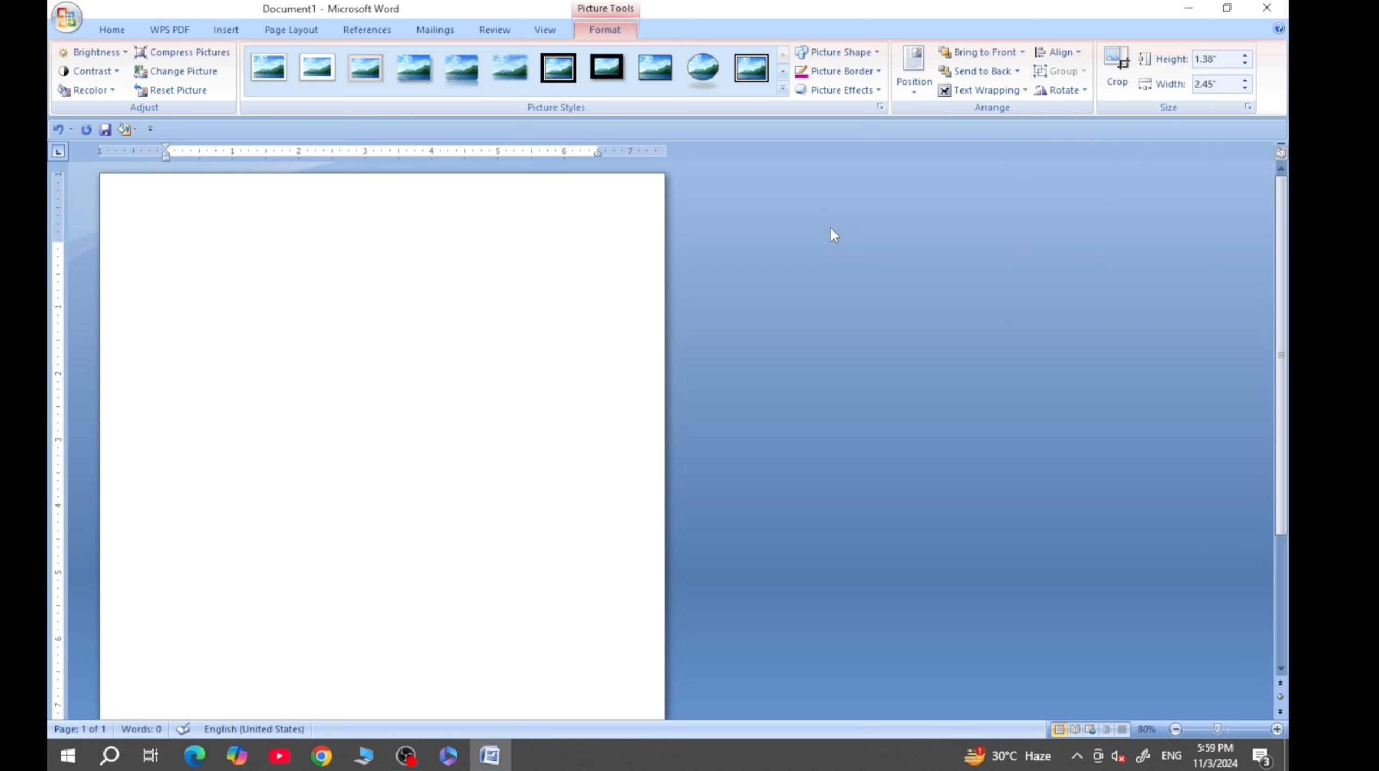
scroll(830, 226, "down", 3)
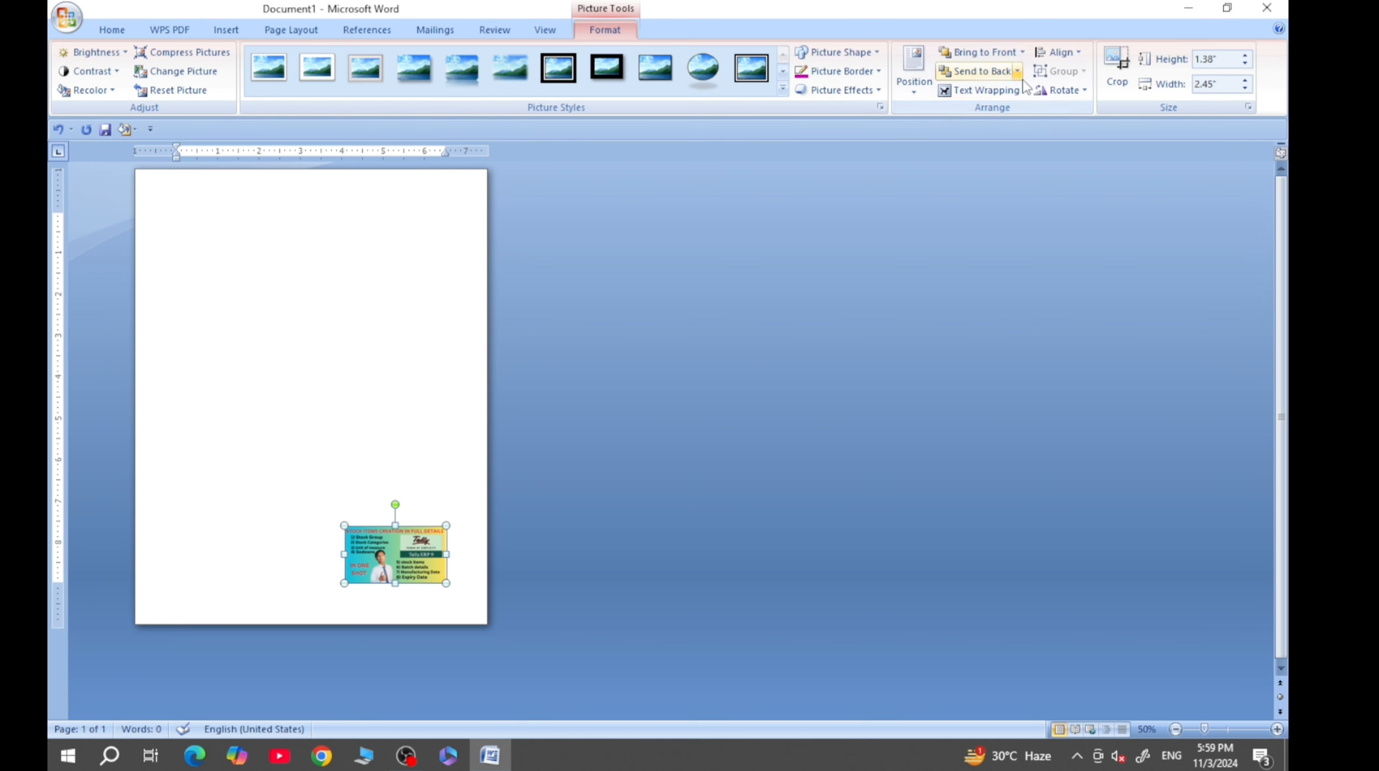
- Align the Tally picture to the left margin and to the top margin of the page
left_click(1058, 51)
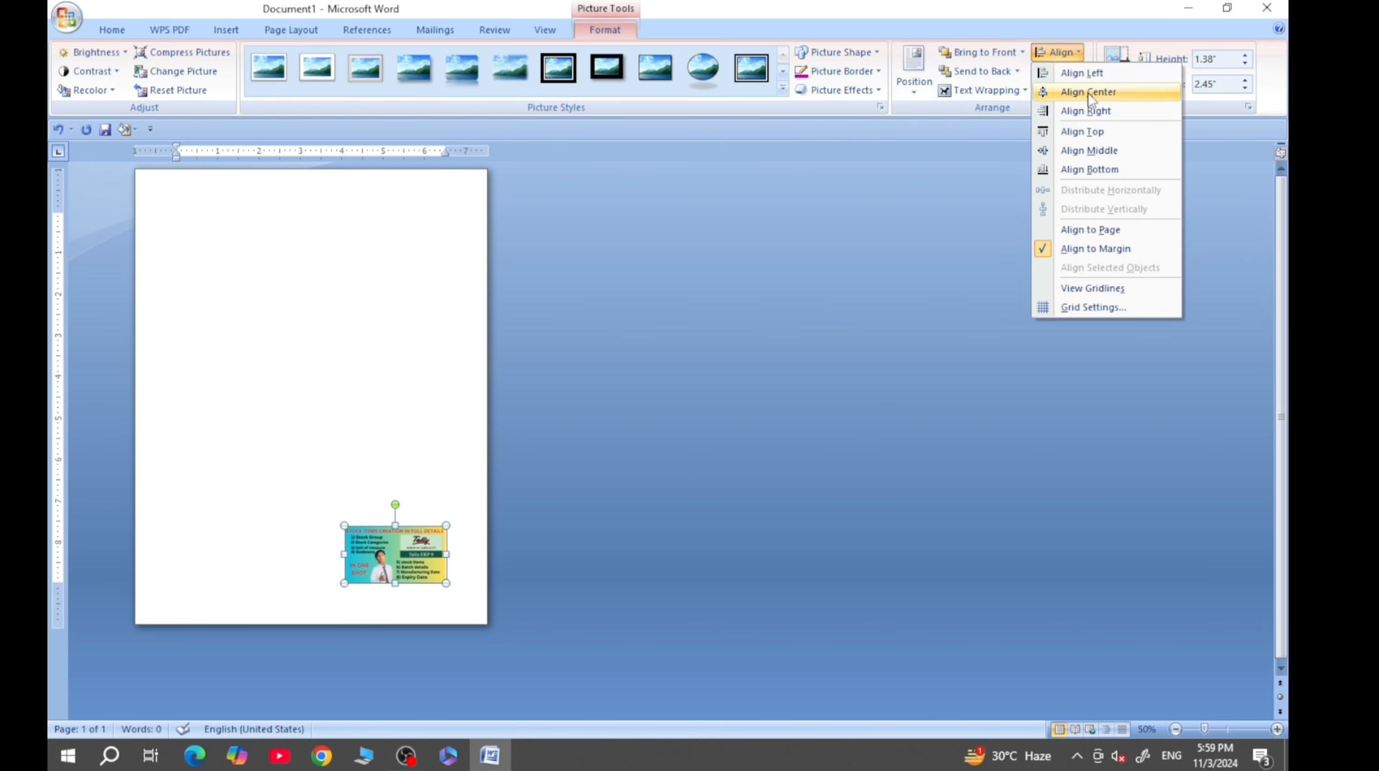
left_click(1083, 72)
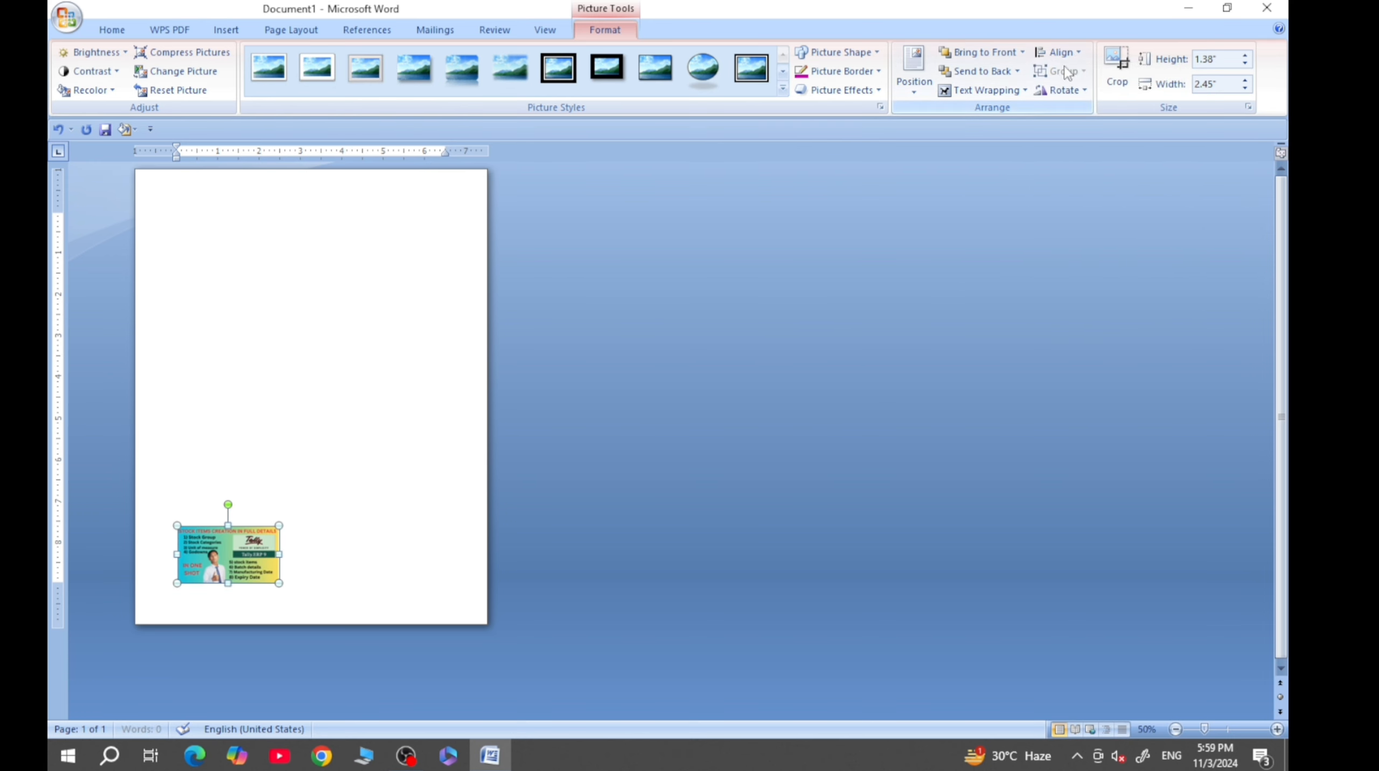
left_click(1058, 52)
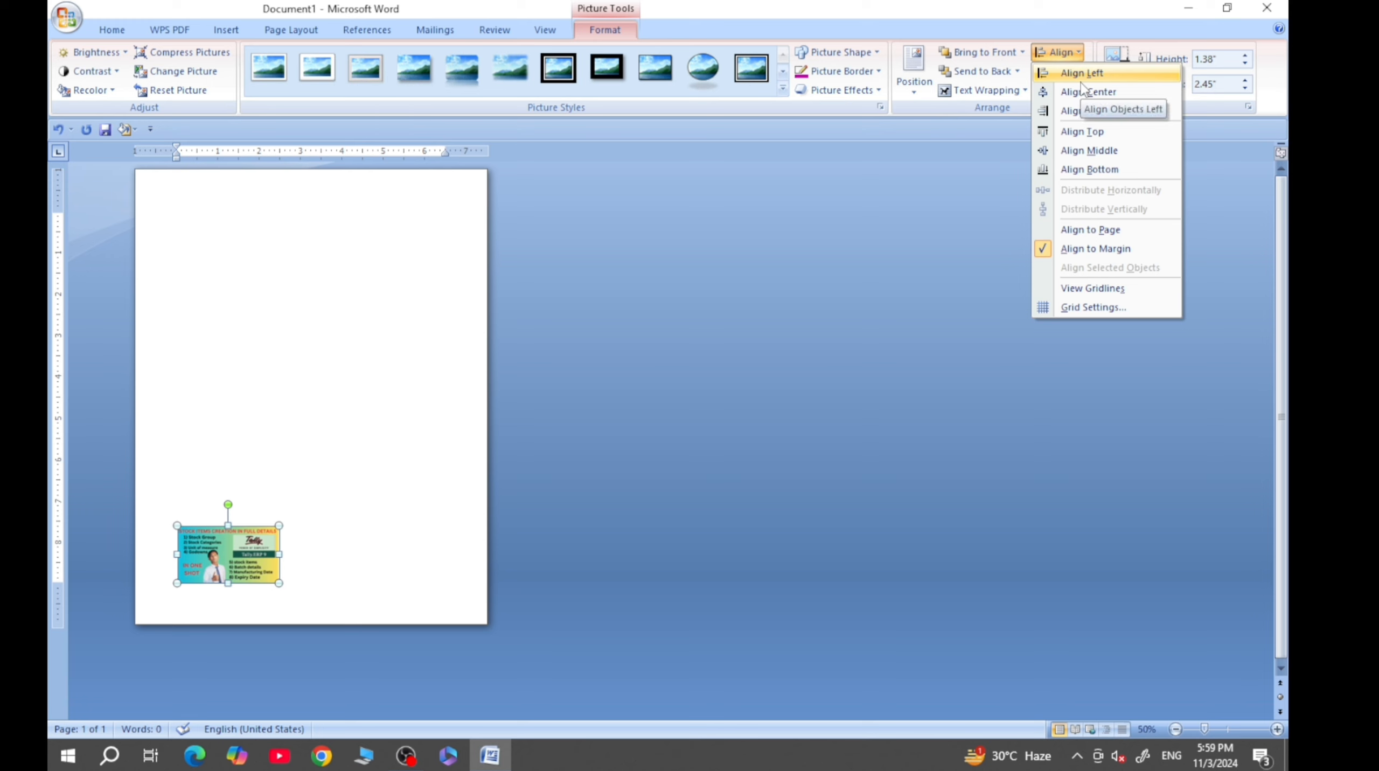
left_click(1086, 132)
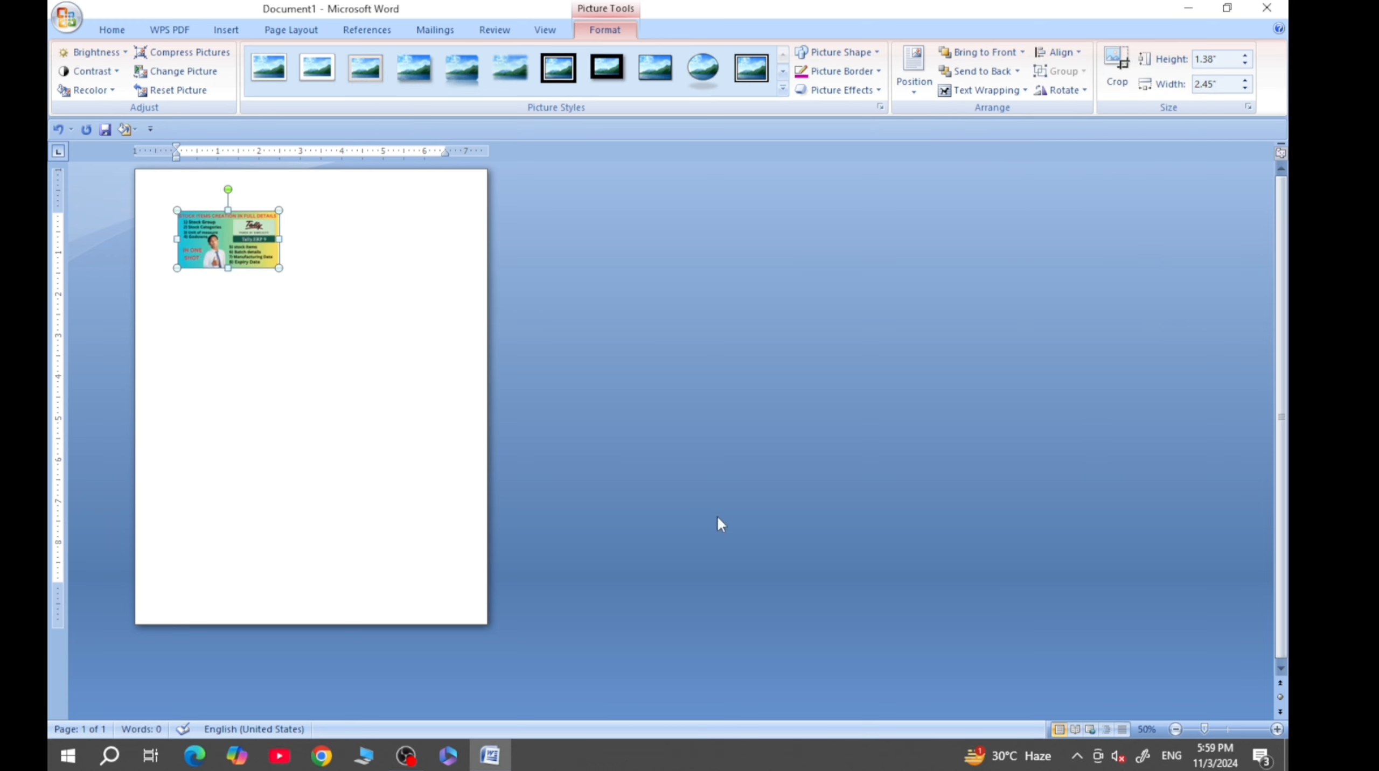
left_click(1278, 730)
left_click(1278, 730)
left_click(1278, 730)
left_click(1277, 730)
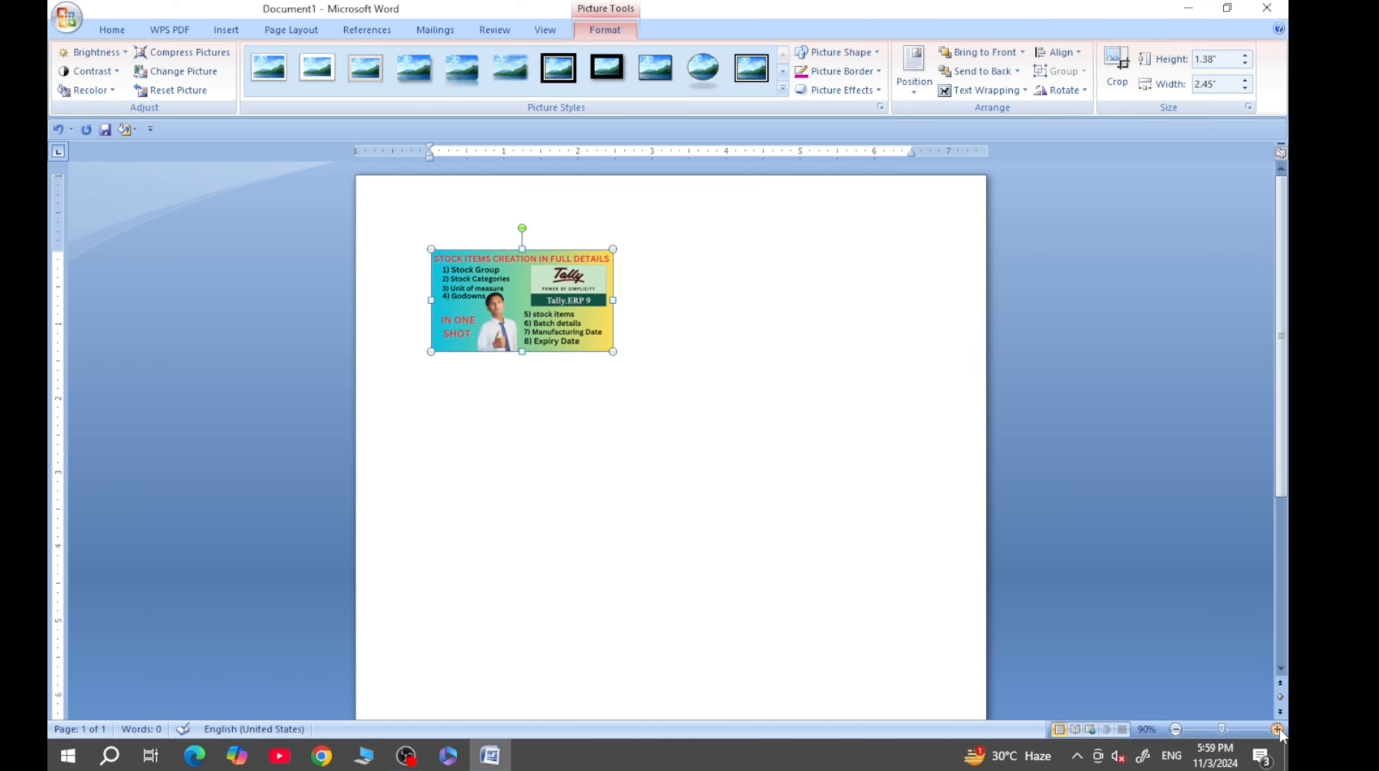
left_click(1278, 730)
left_click(1278, 730)
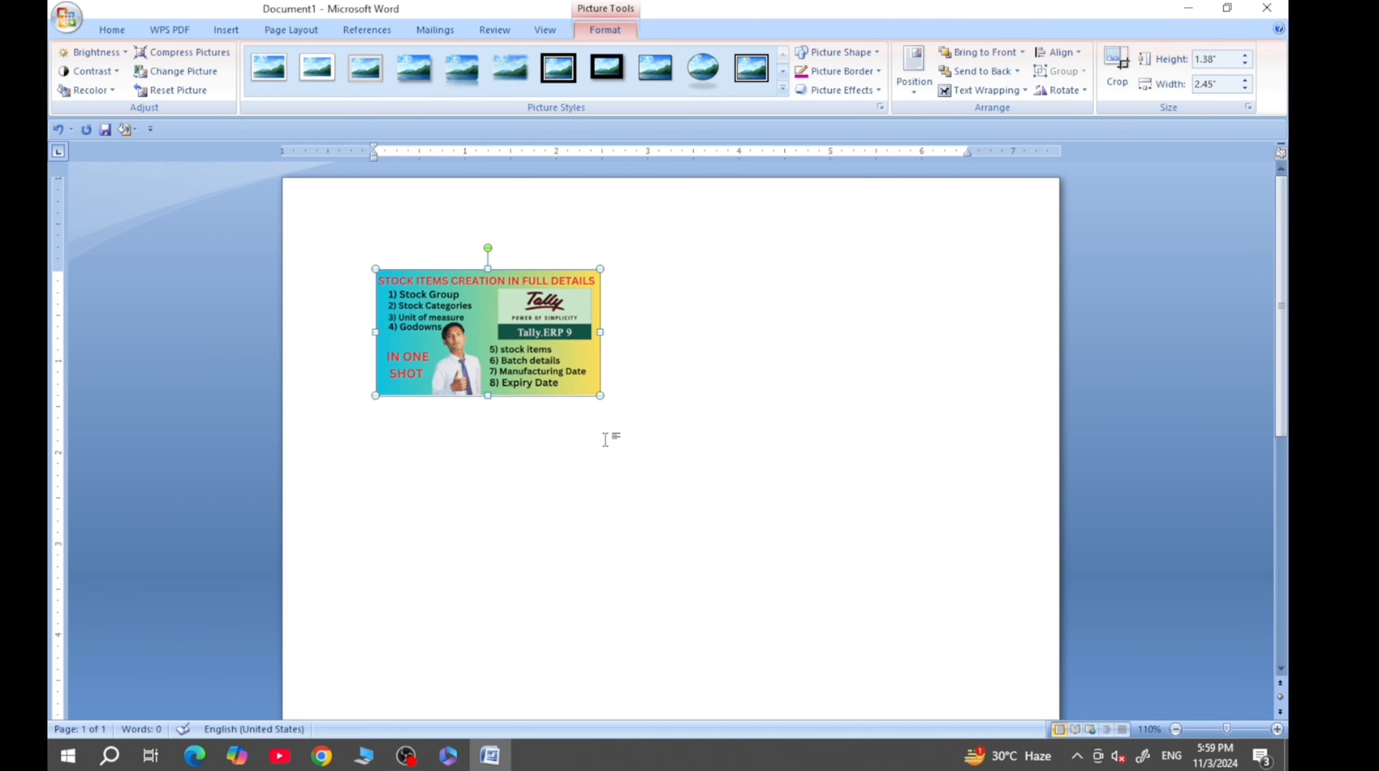